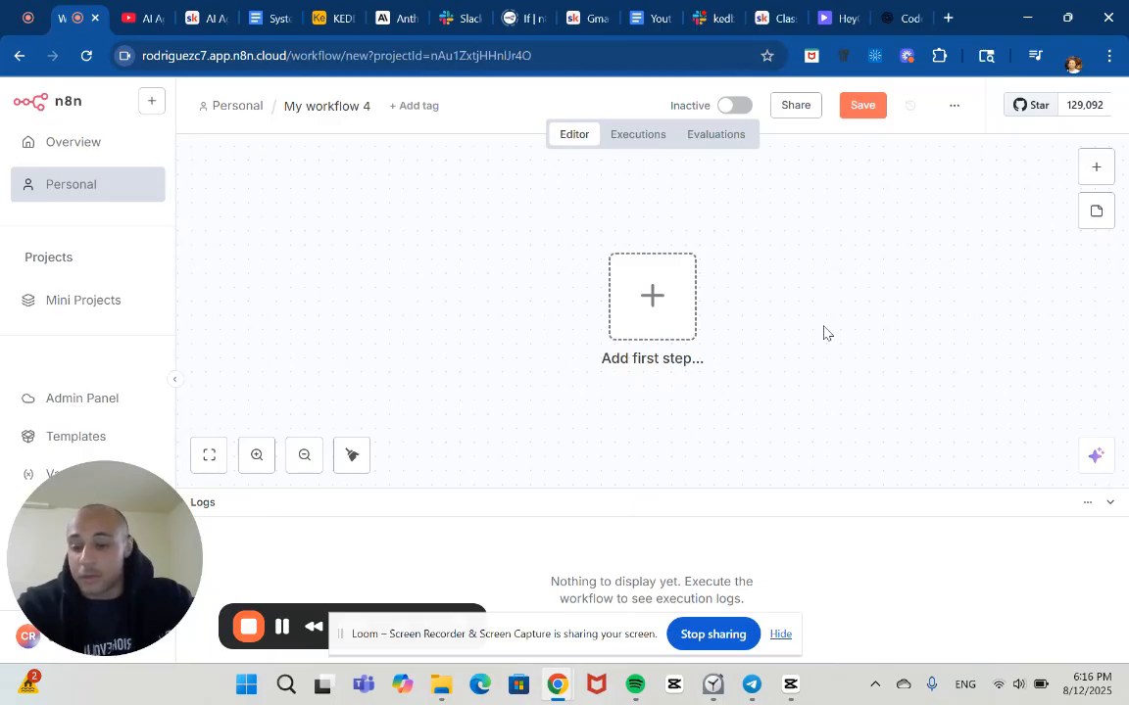
# Add a When chat message received trigger that feeds a new AI Agent node
pyautogui.click(651, 299)
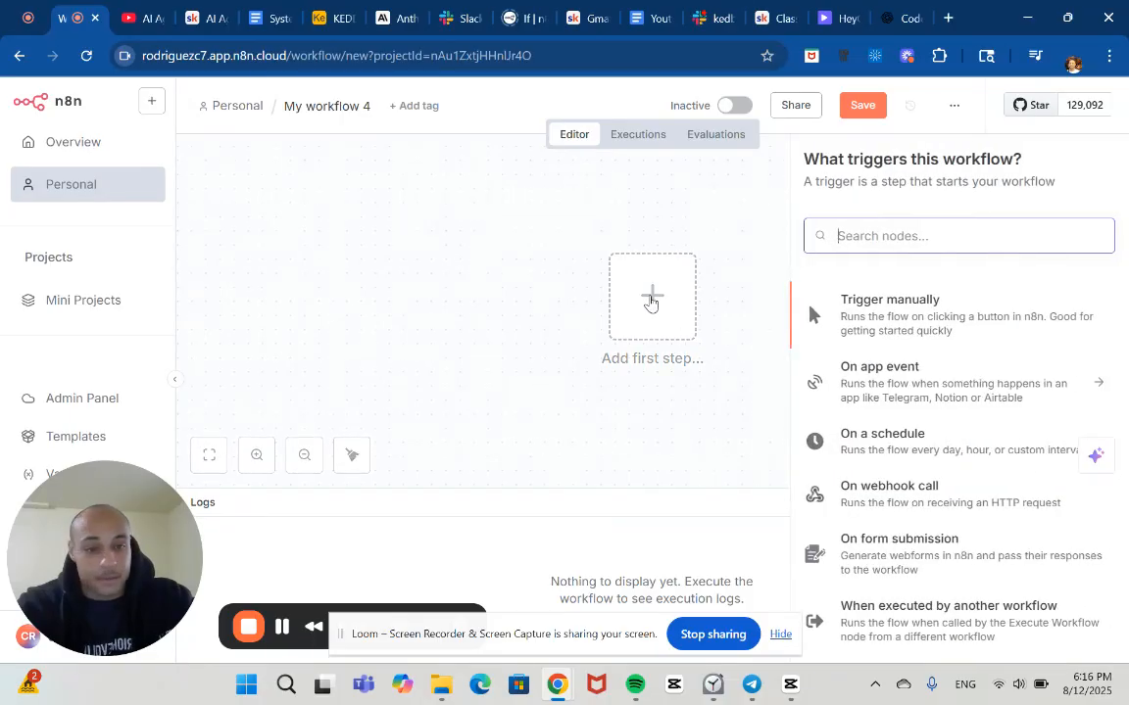
pyautogui.click(816, 239)
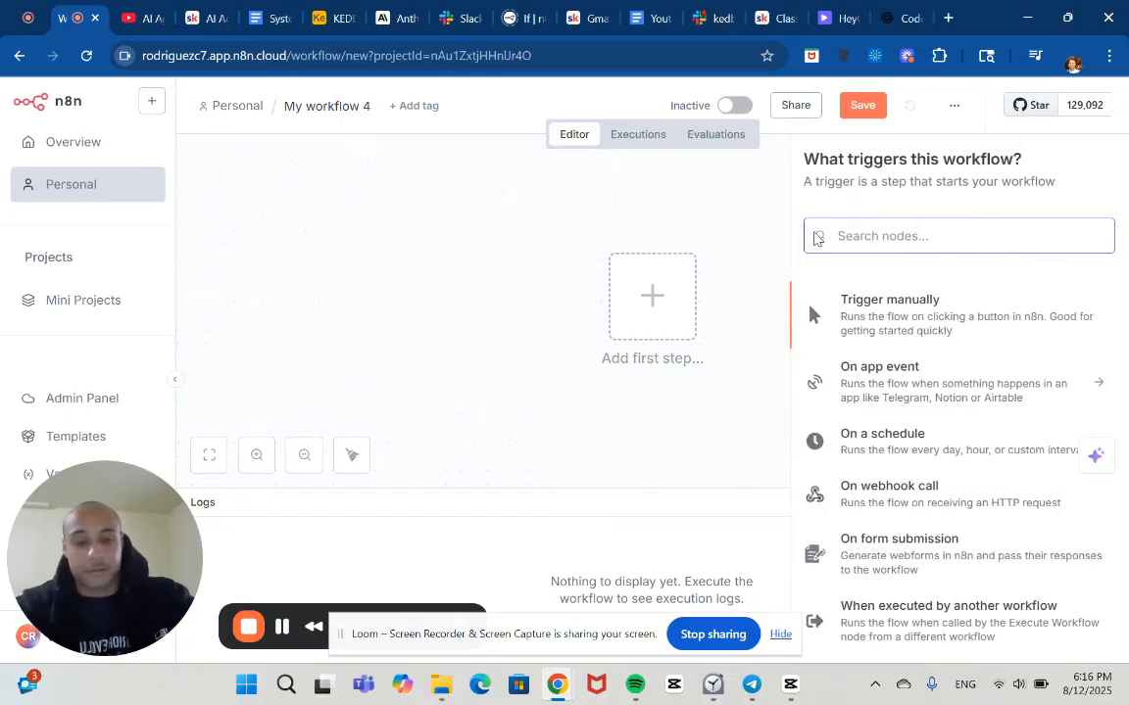
pyautogui.write('ai')
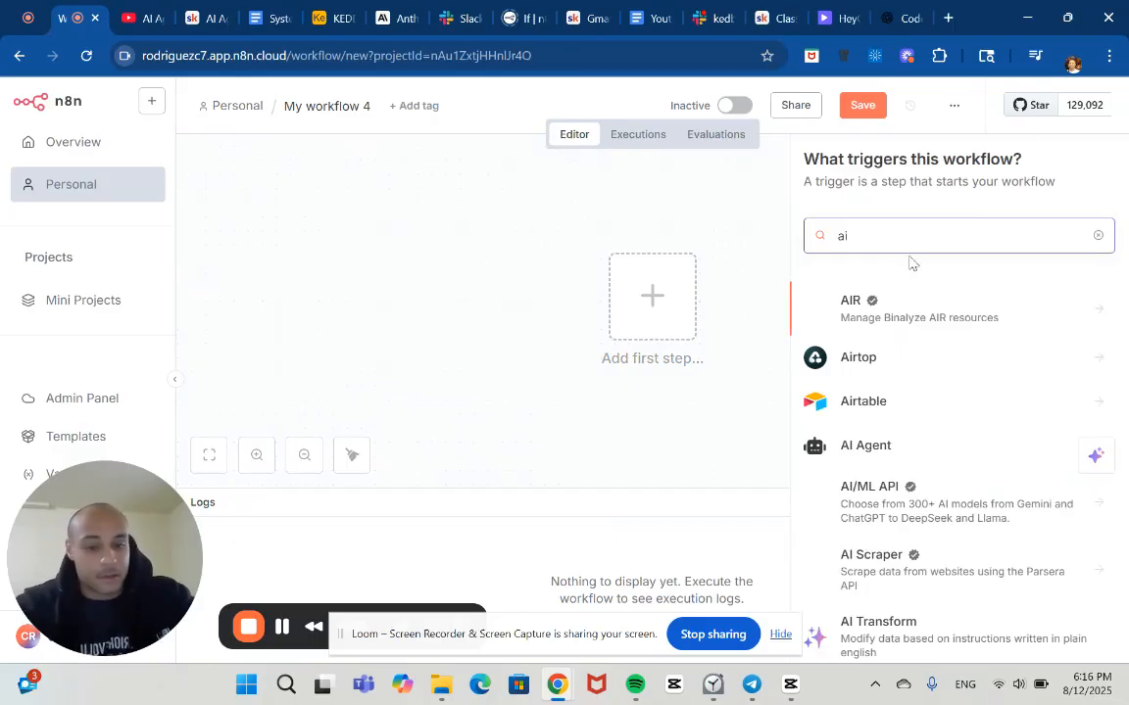
pyautogui.press('BackSpace')
pyautogui.press('BackSpace')
pyautogui.write('cha')
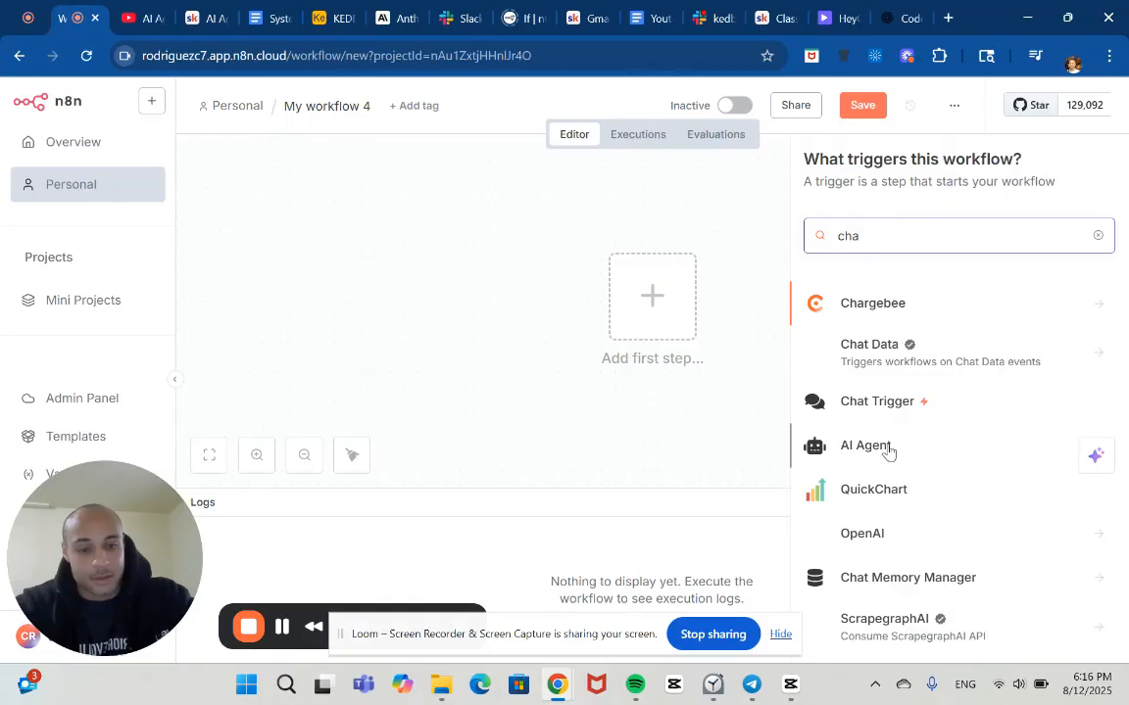
pyautogui.click(889, 451)
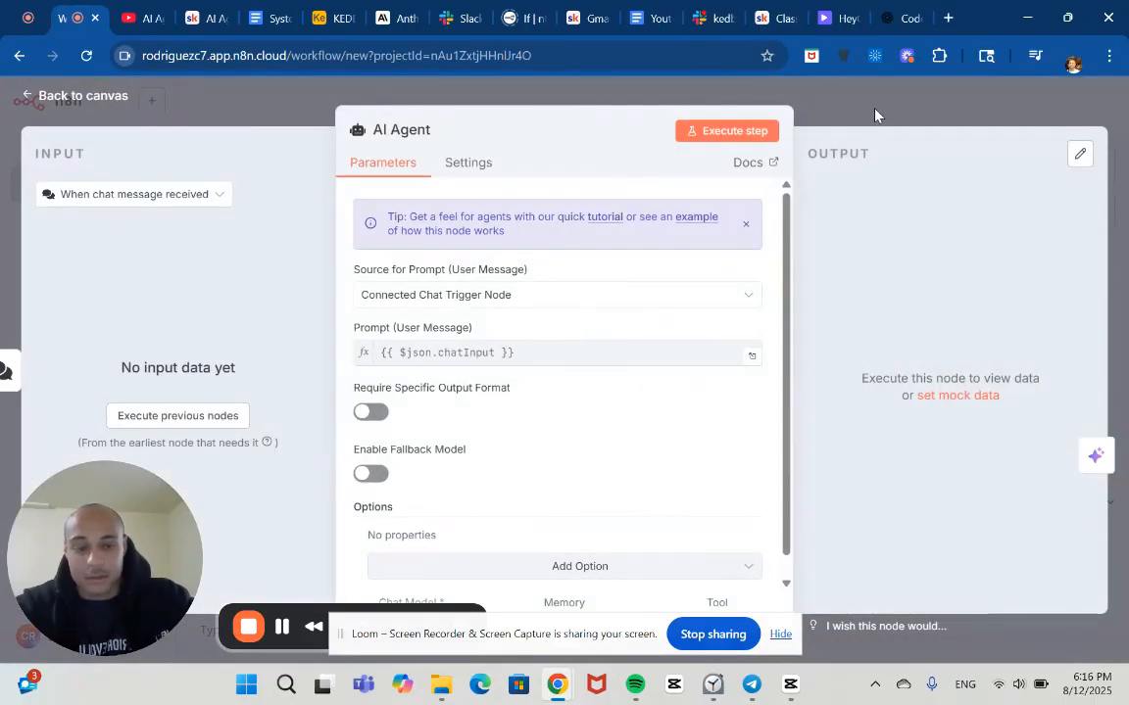
pyautogui.click(787, 96)
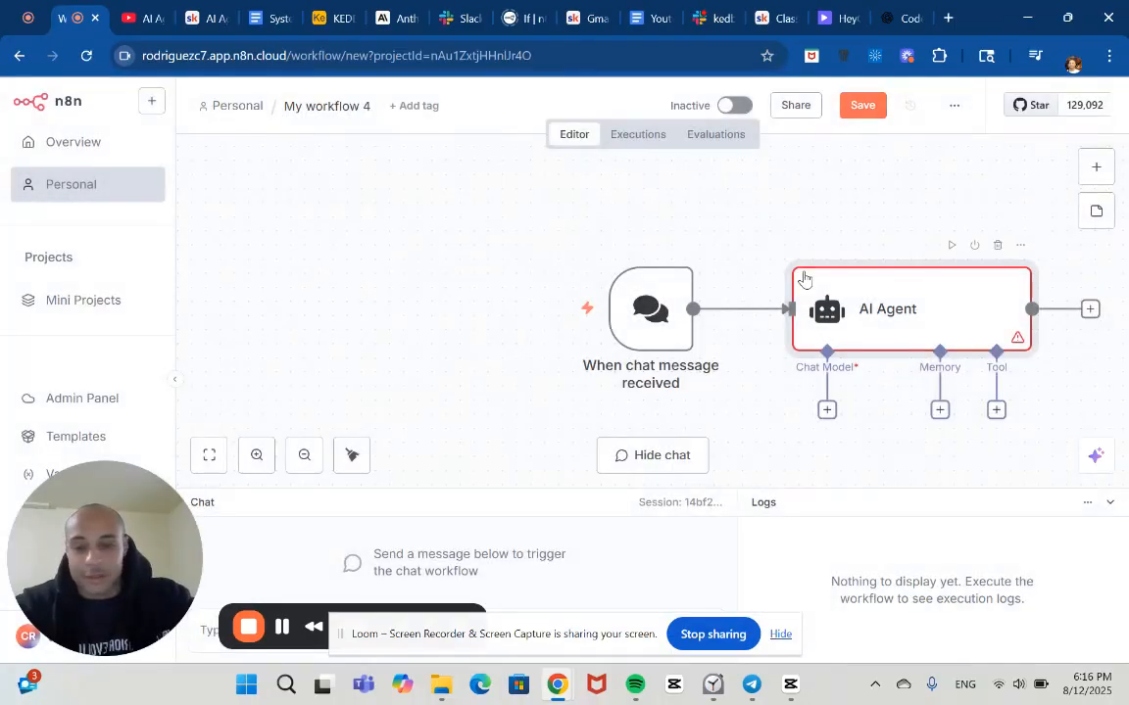
pyautogui.click(304, 455)
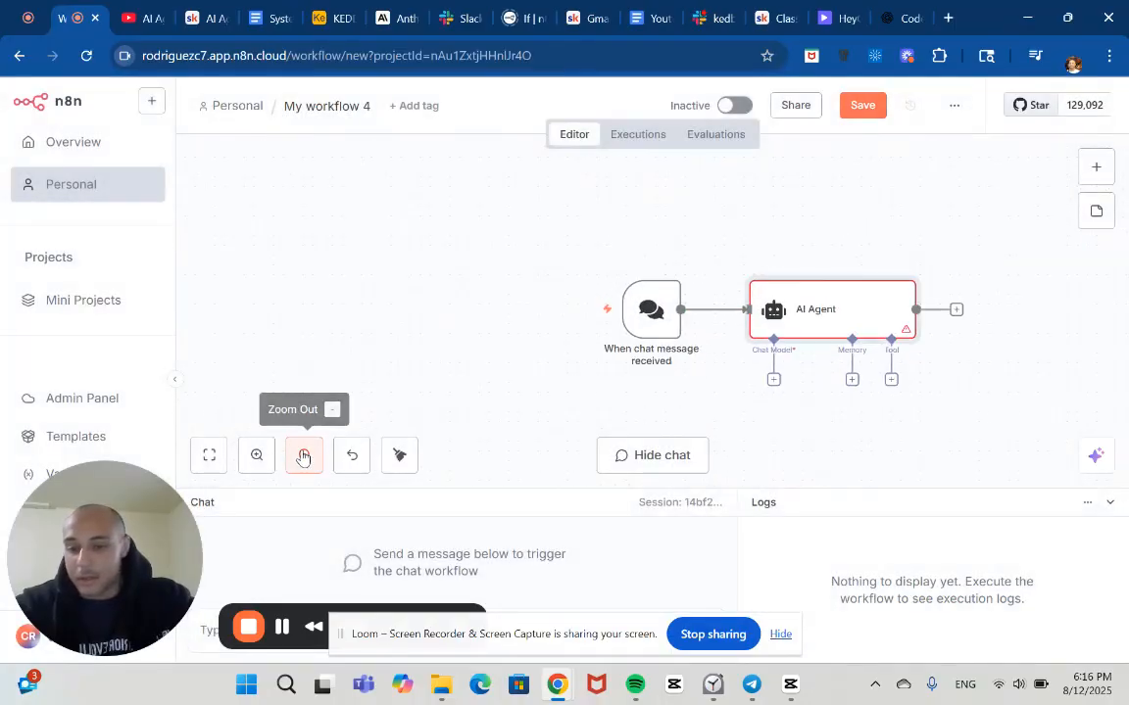
pyautogui.hscroll(5, 716, 436)
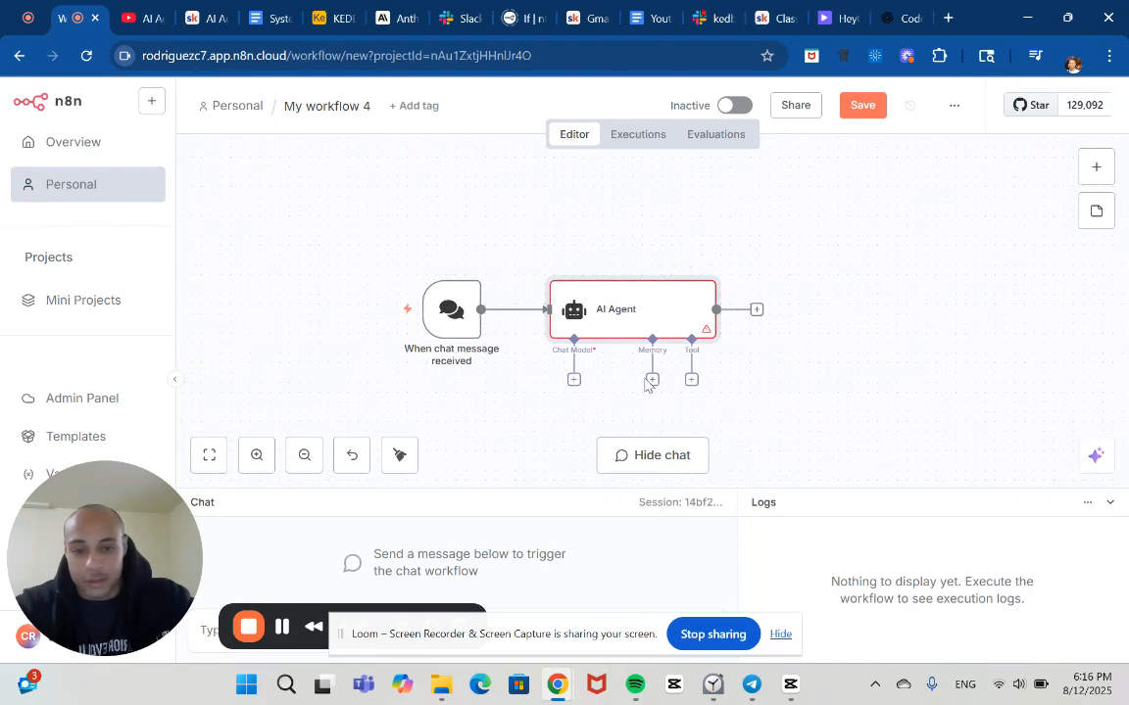
# Browse the Language Models list under the AI Agent's Chat Model connector
pyautogui.click(573, 381)
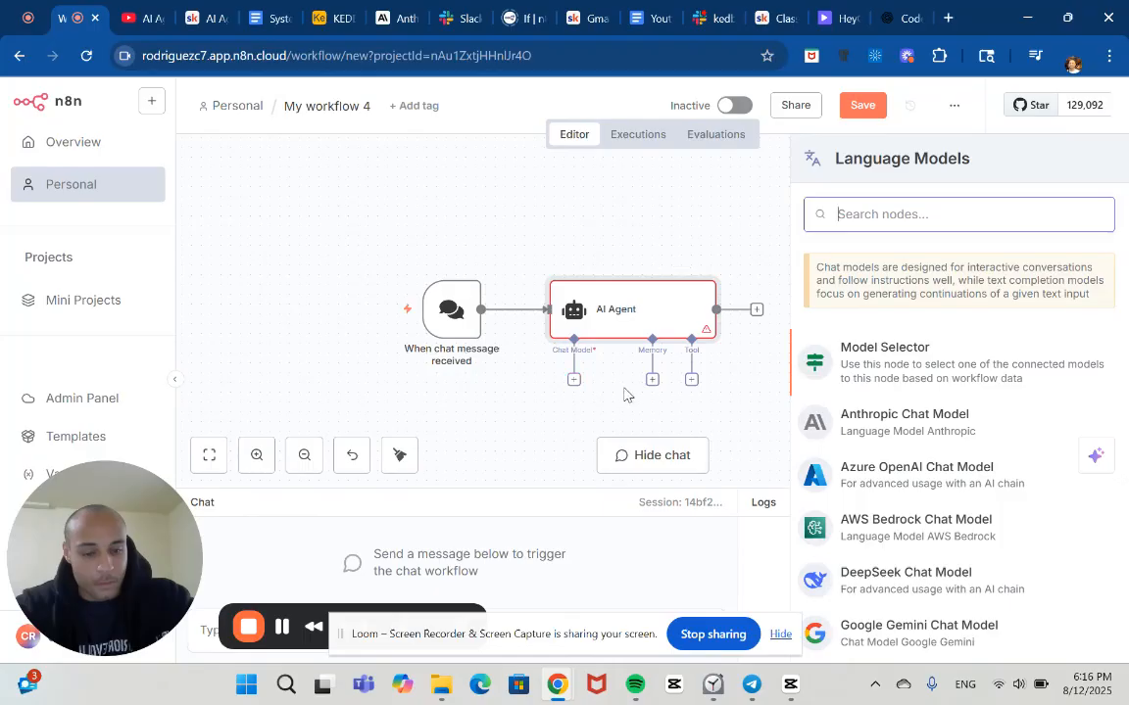
pyautogui.scroll(-5, 868, 439)
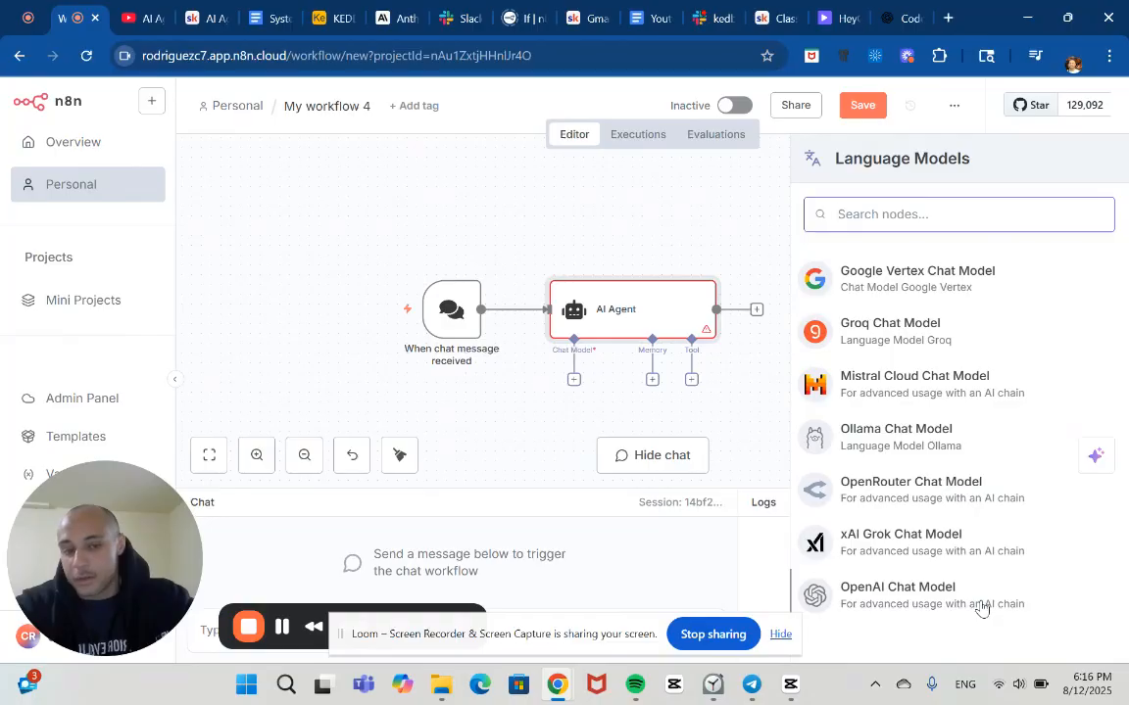
pyautogui.scroll(5, 981, 609)
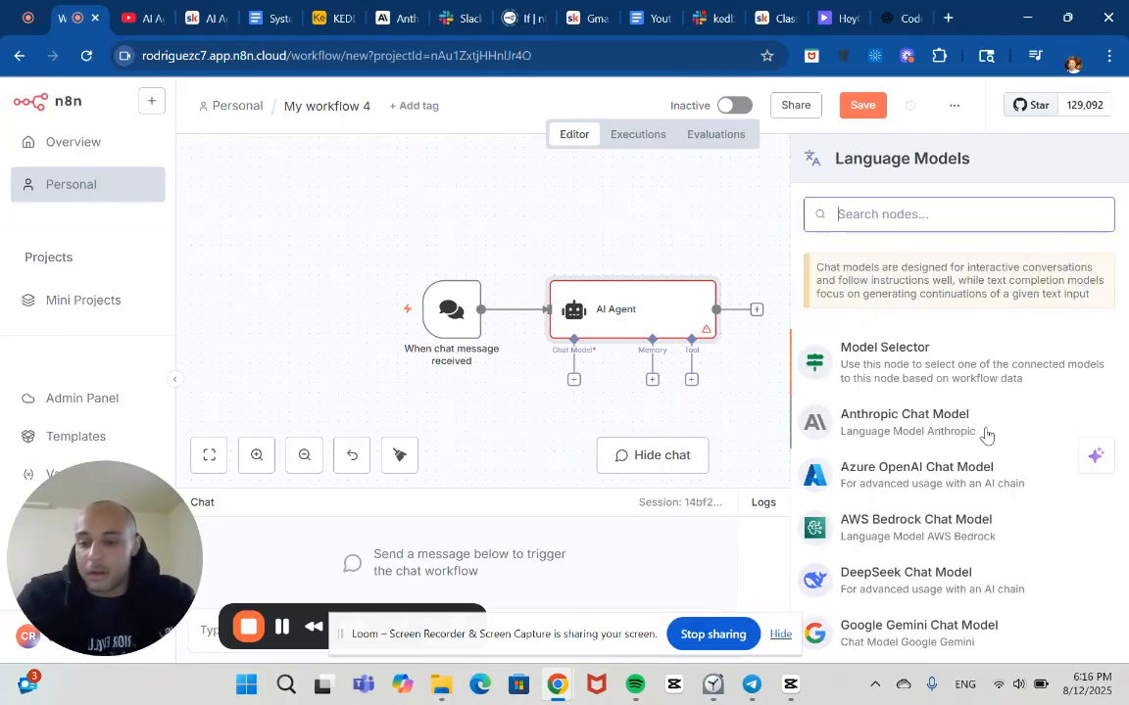
pyautogui.scroll(-4, 881, 455)
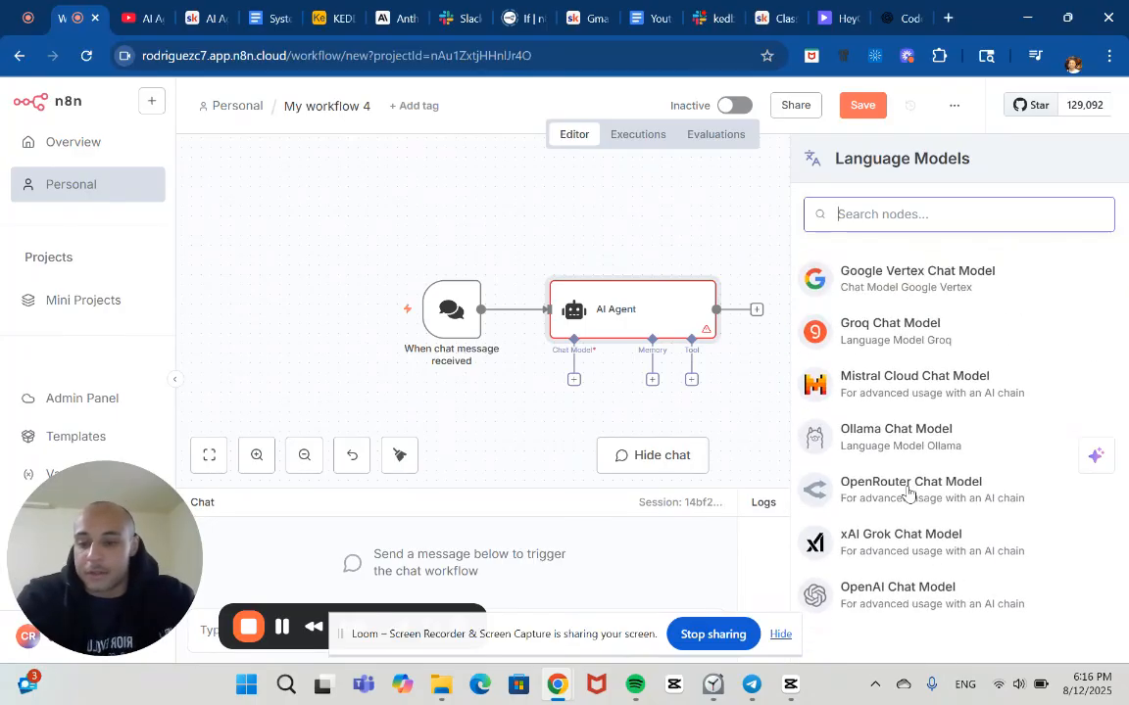
# Add an OpenAI Chat Model using the n8n_quick_start credential and gpt-4.1-mini
pyautogui.click(907, 598)
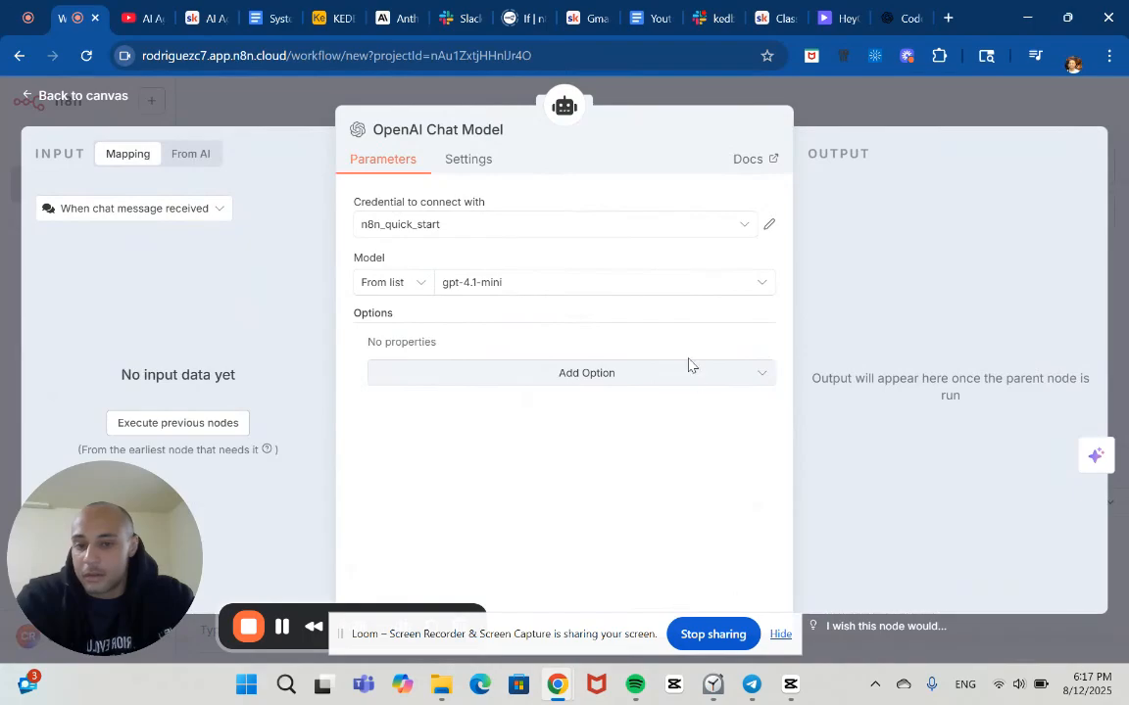
pyautogui.click(648, 227)
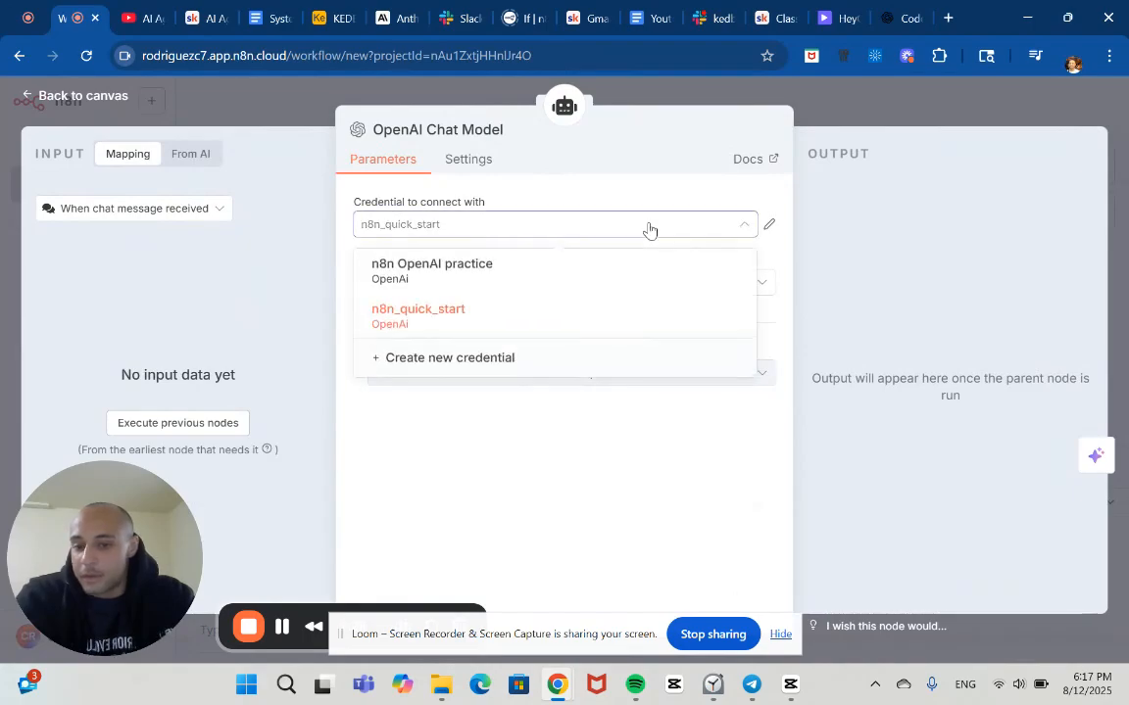
pyautogui.click(648, 227)
pyautogui.click(648, 227)
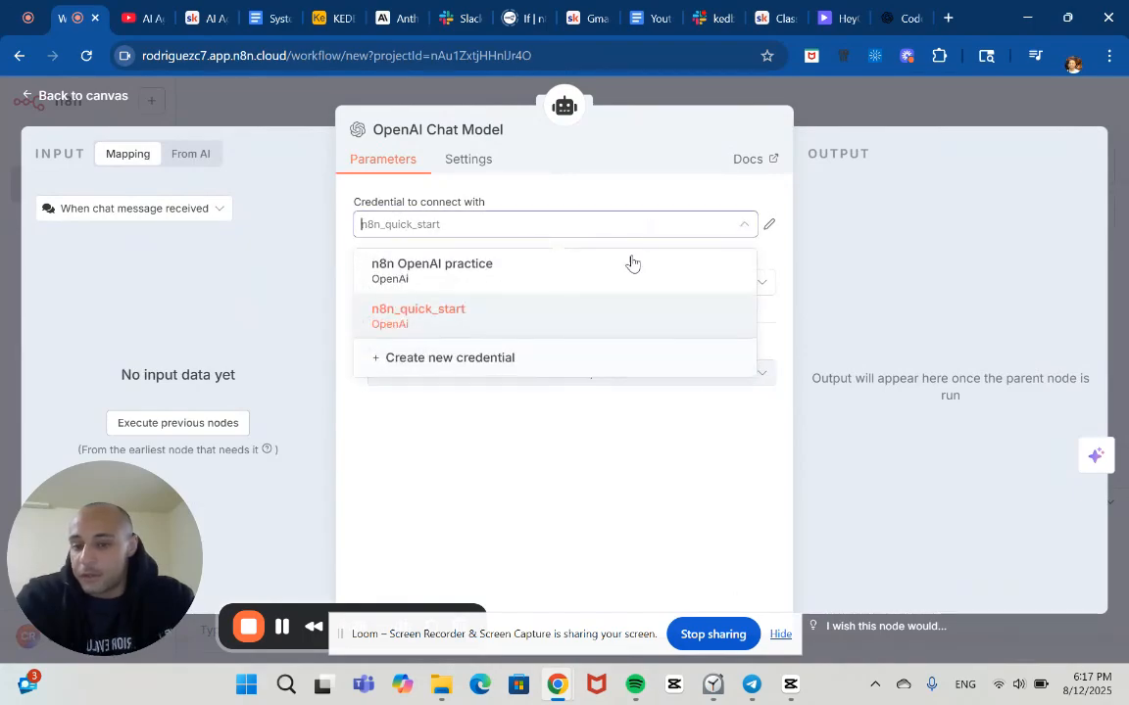
# Preview the new OpenAI credential form and its setup docs, then close without saving
pyautogui.click(538, 372)
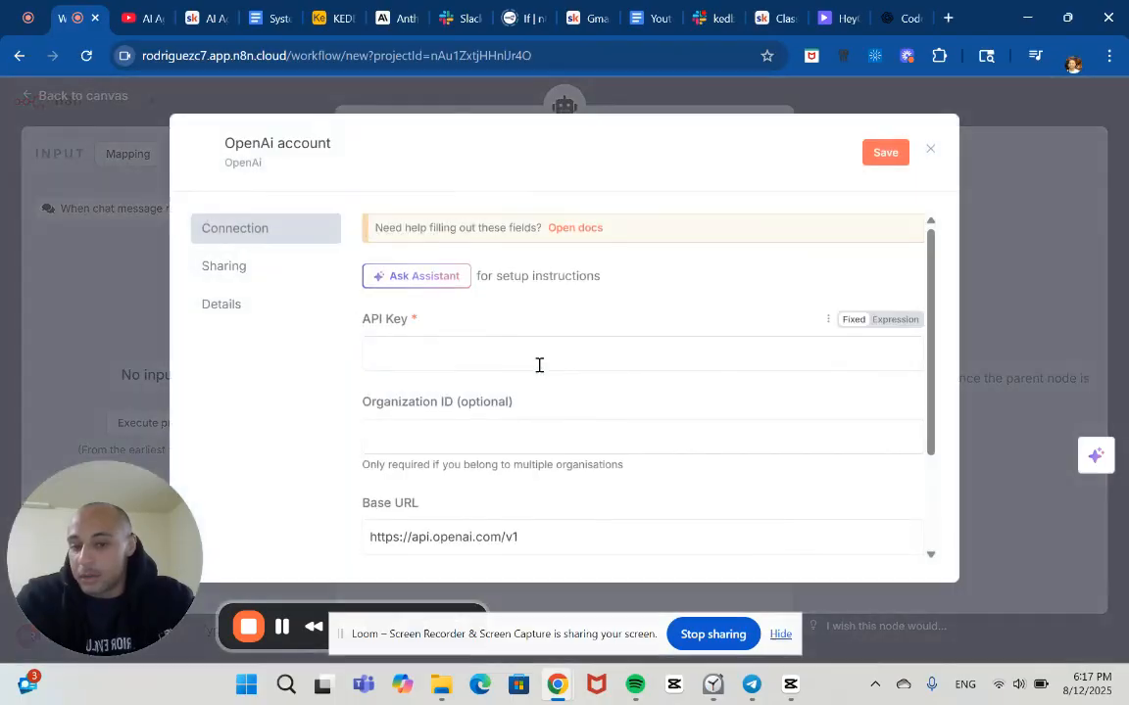
pyautogui.click(581, 231)
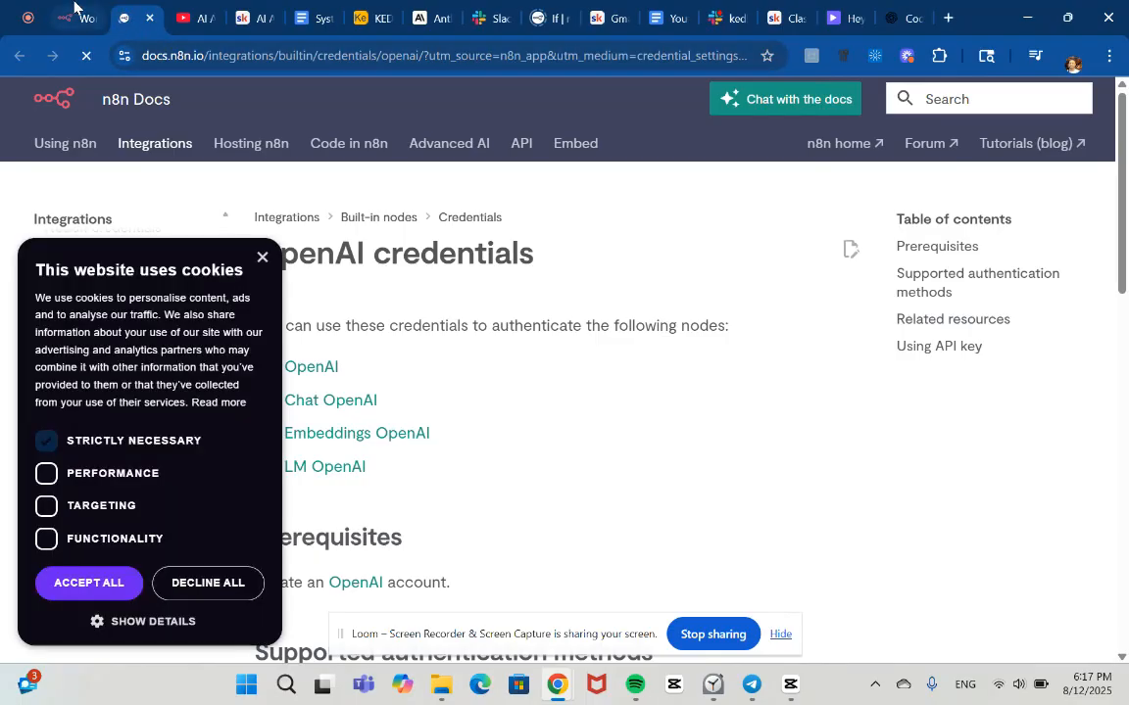
pyautogui.click(74, 12)
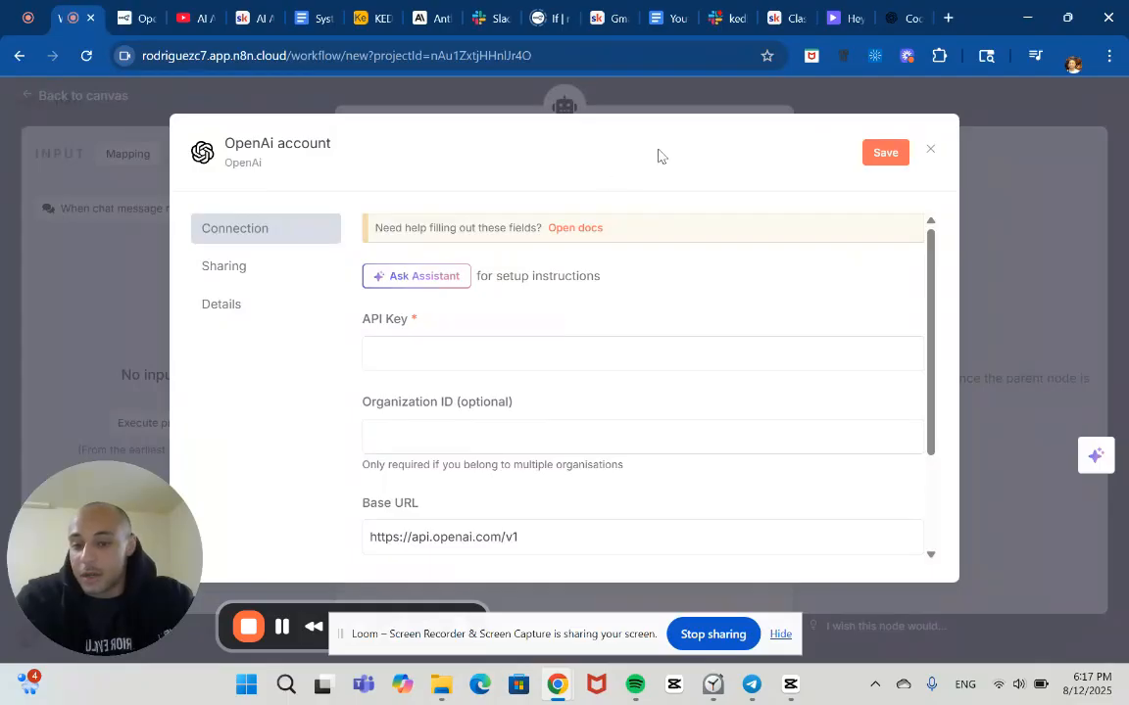
pyautogui.click(970, 104)
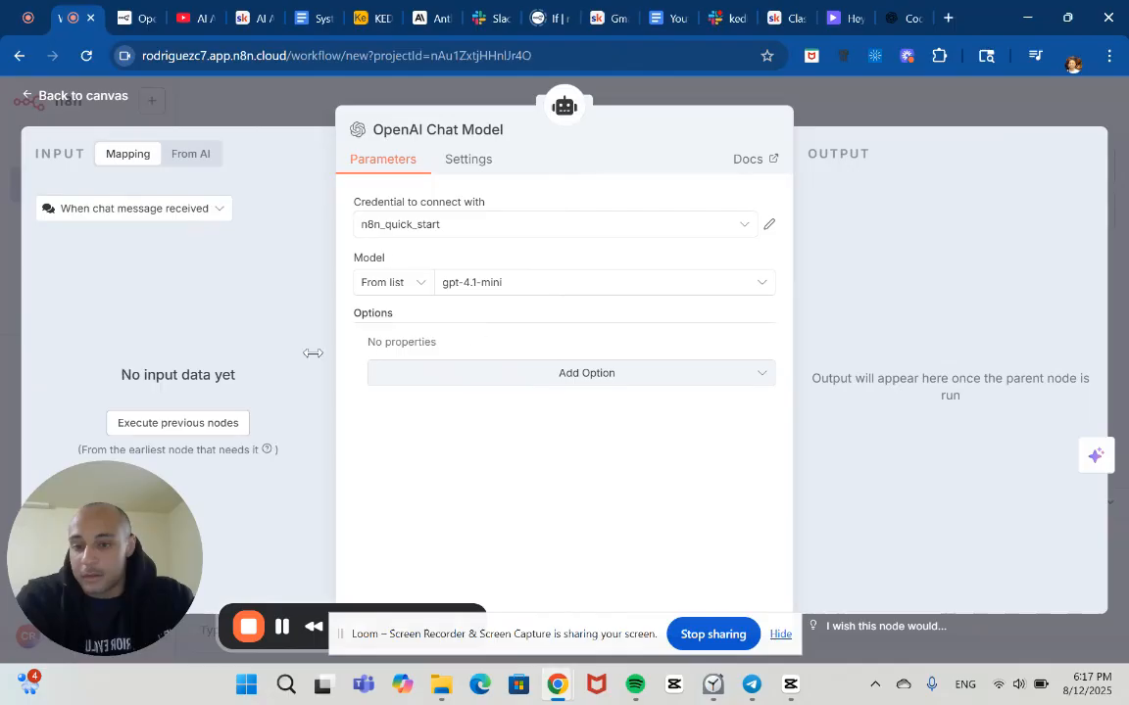
pyautogui.click(831, 109)
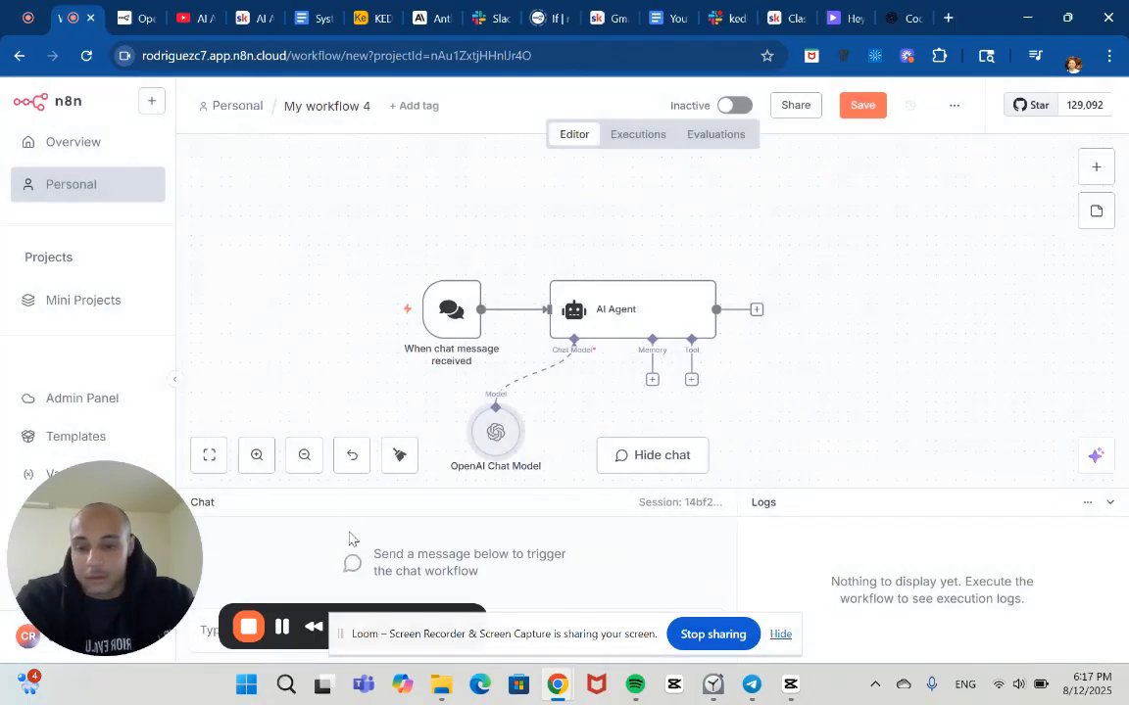
# Send 'hello' in the test chat to run the AI Agent
pyautogui.moveTo(174, 571); pyautogui.dragTo(162, 470)
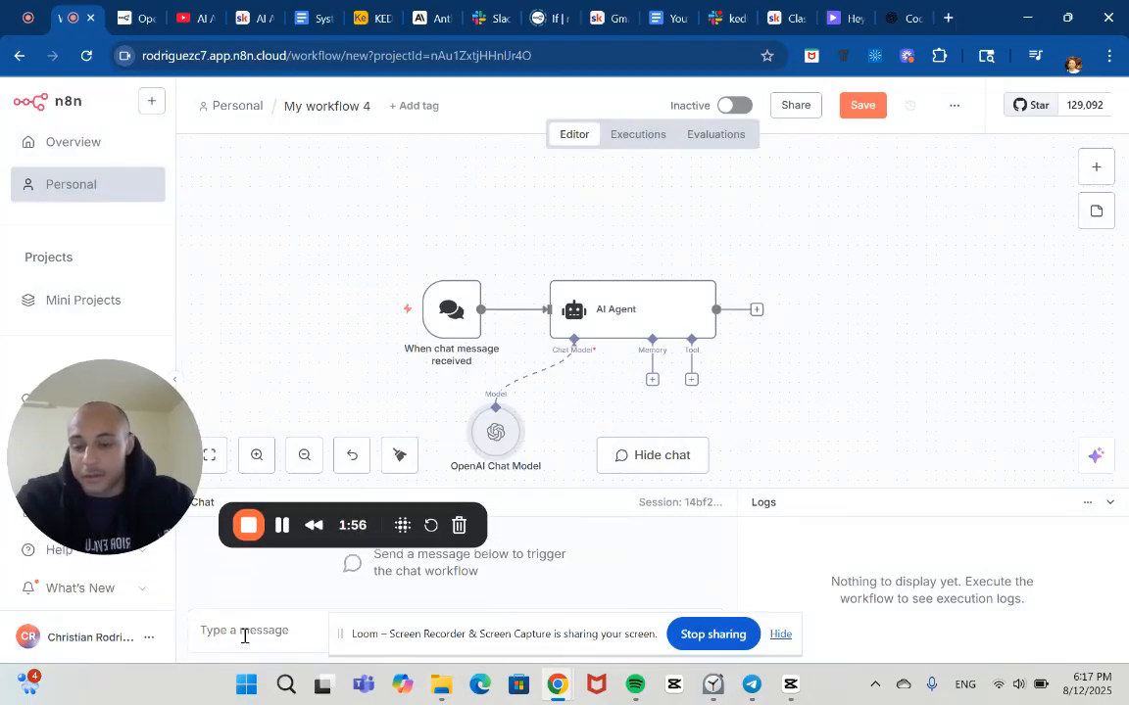
pyautogui.click(244, 635)
pyautogui.write('hello')
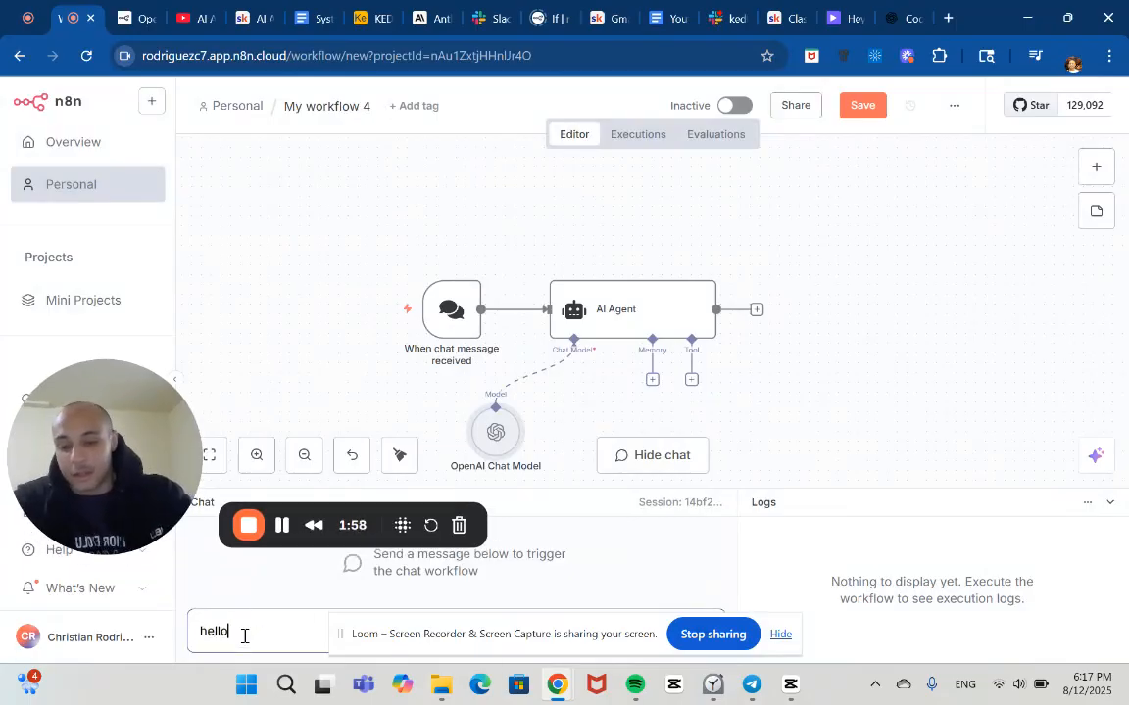
pyautogui.press('Return')
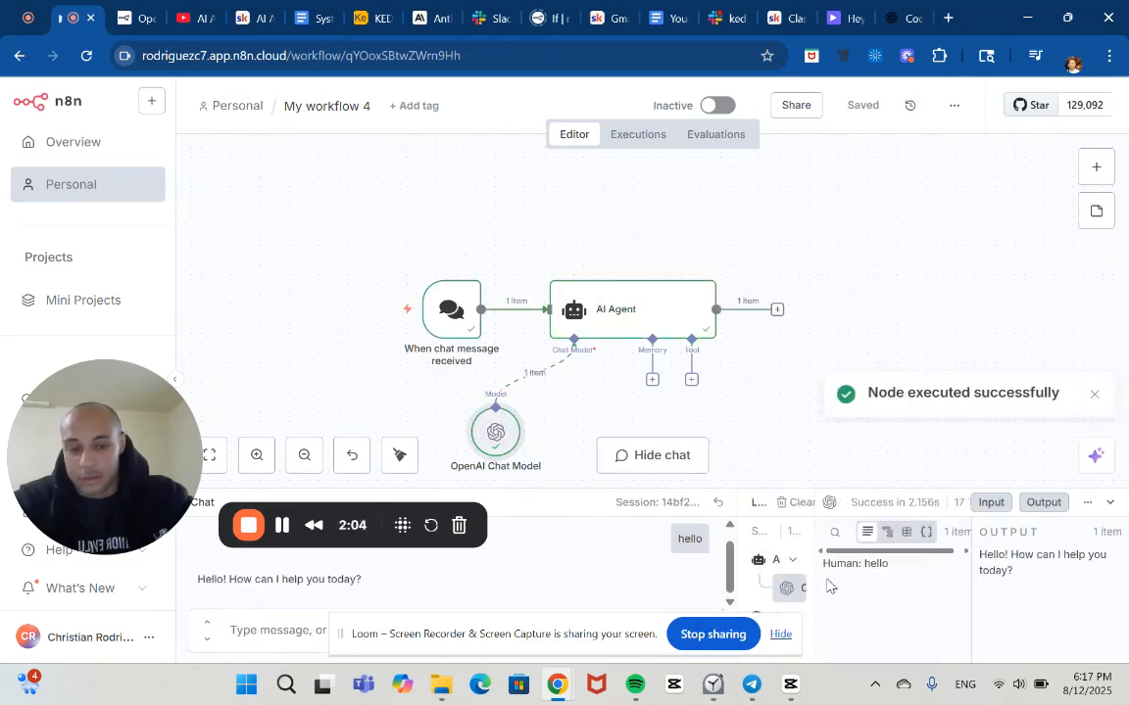
# Send a test message introducing yourself by name ('My name is …')
pyautogui.click(294, 631)
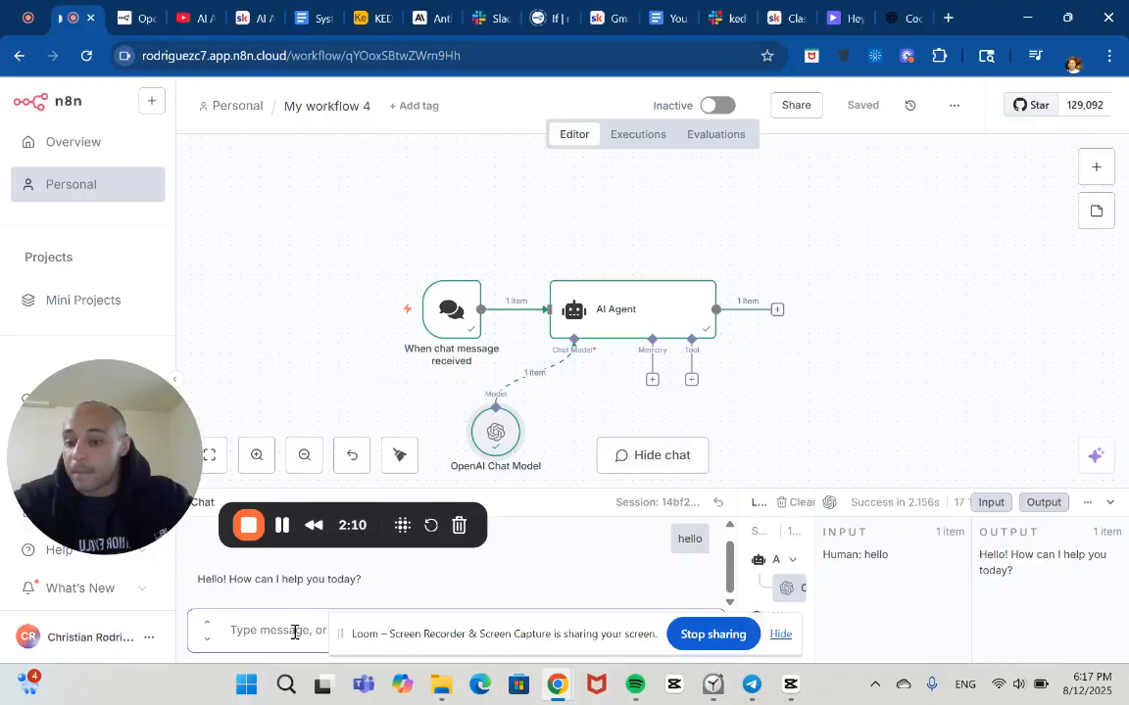
pyautogui.write('M')
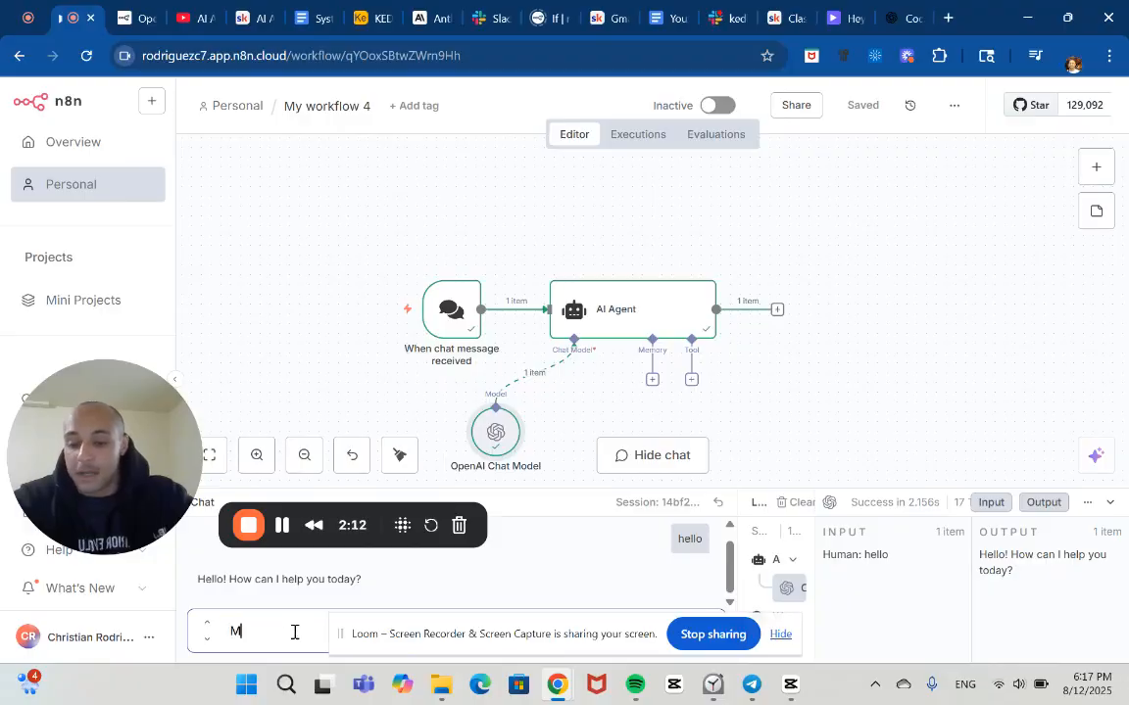
pyautogui.write('y name')
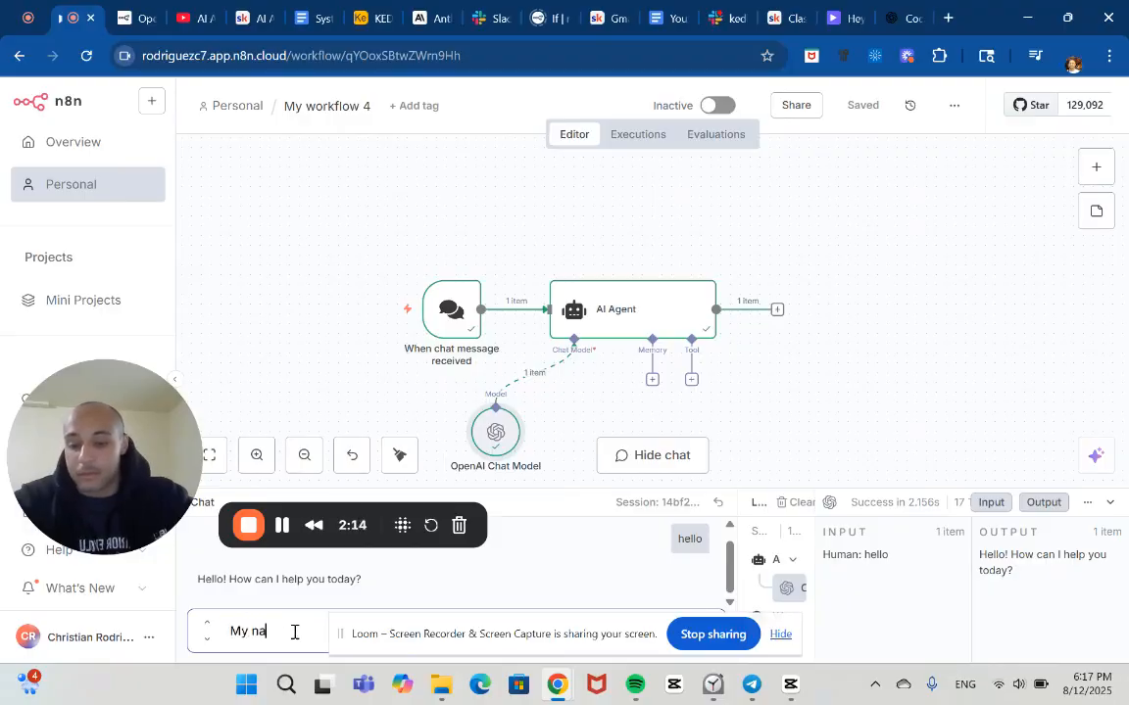
pyautogui.click(781, 634)
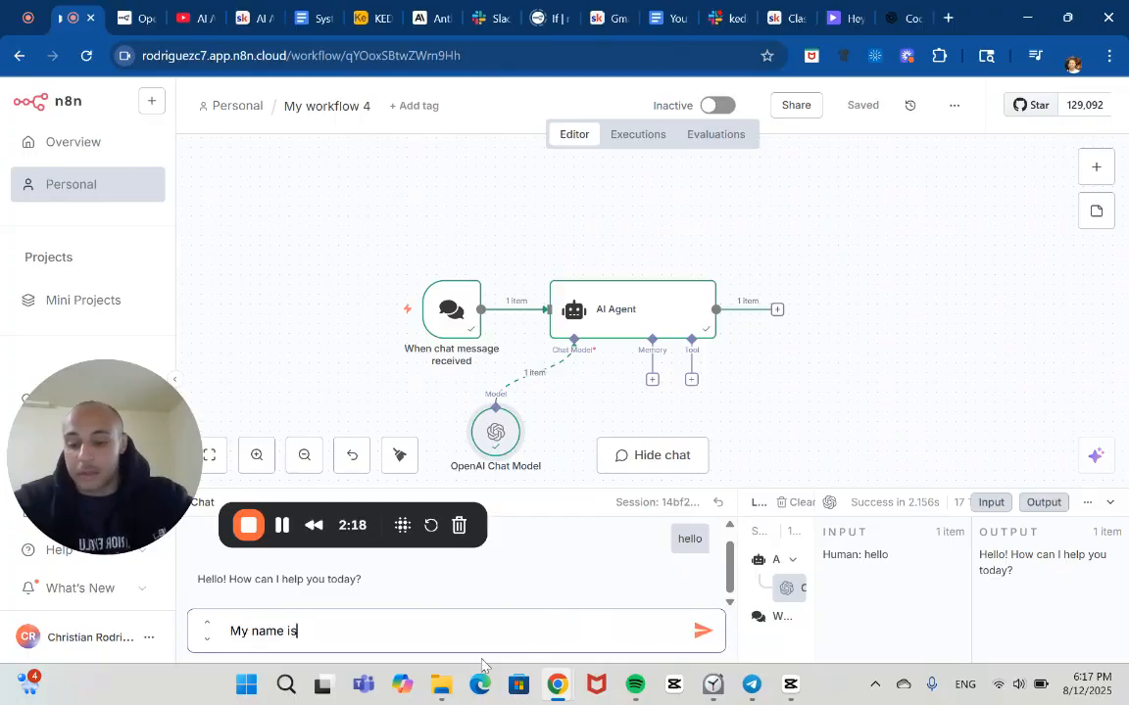
pyautogui.write('is Christian ')
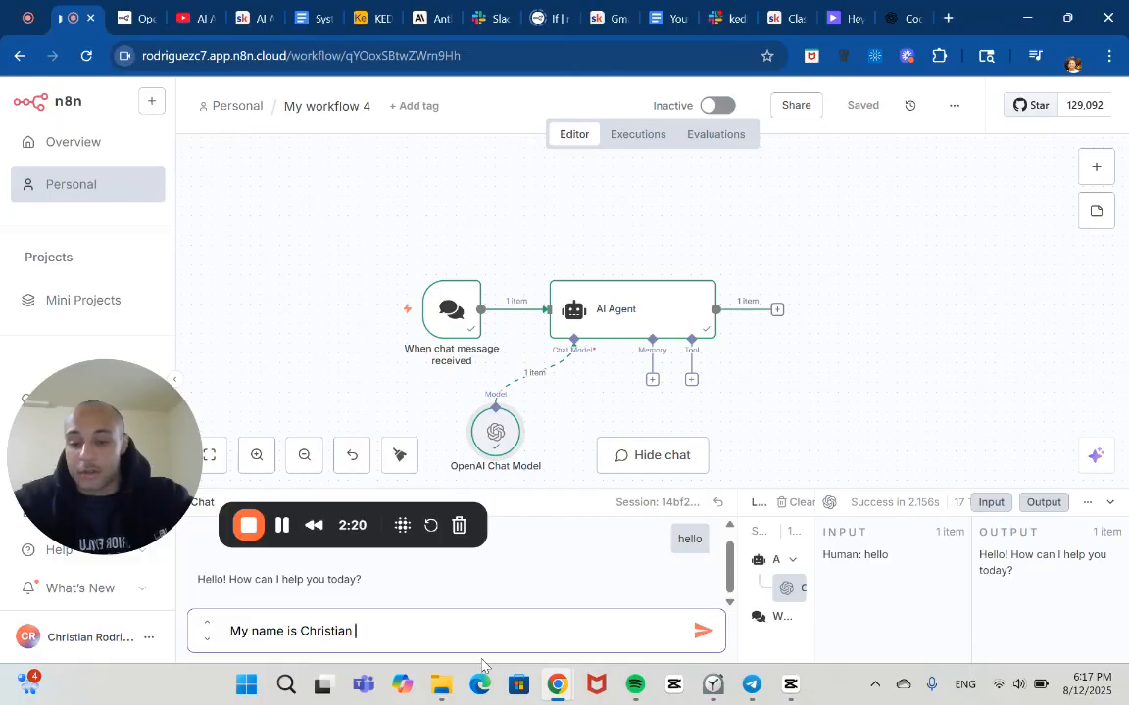
pyautogui.write('Rodriguez')
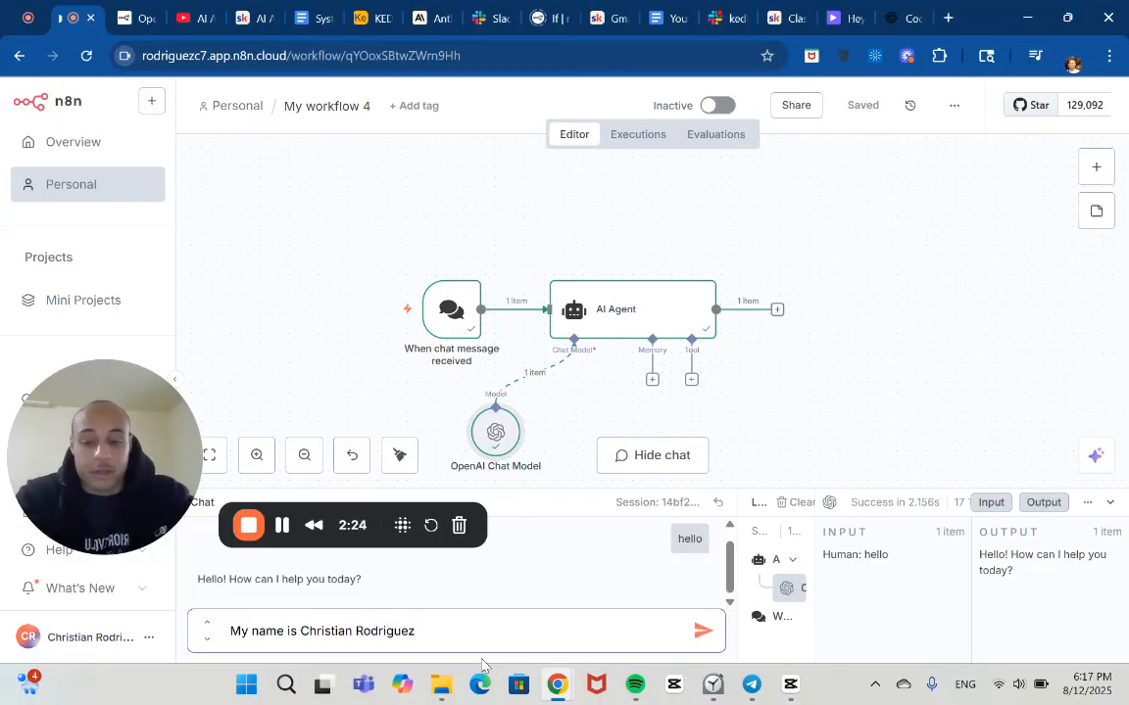
pyautogui.press('Return')
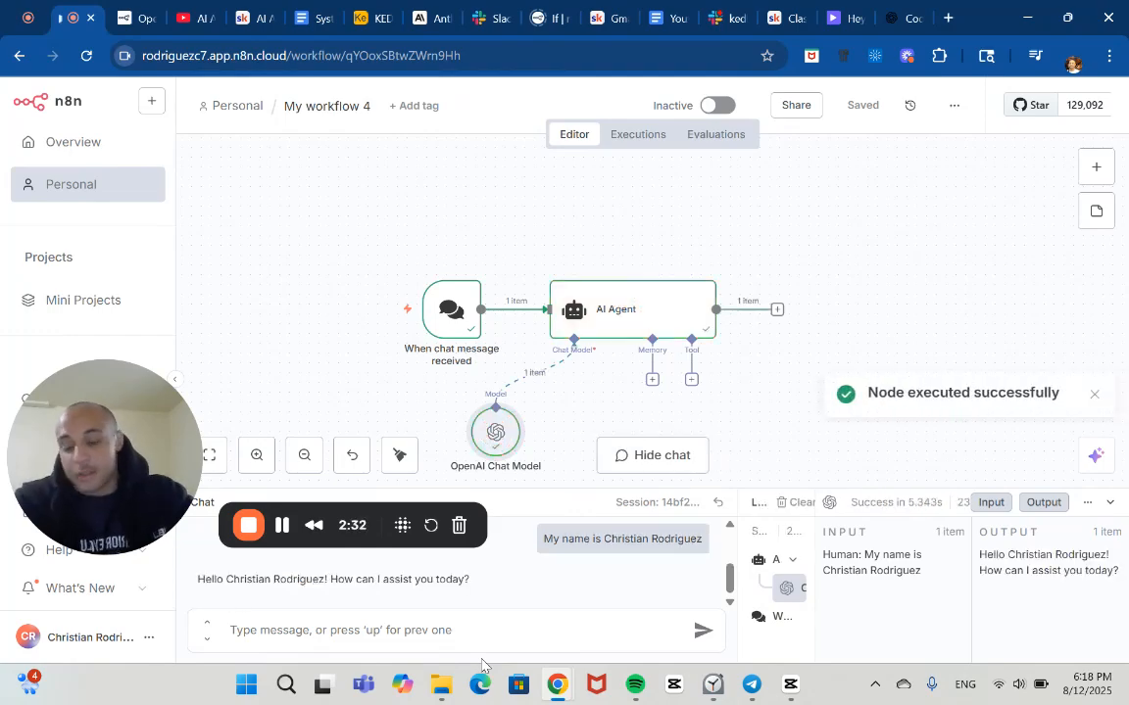
# Ask the agent 'What is my name' in the test chat
pyautogui.click(444, 632)
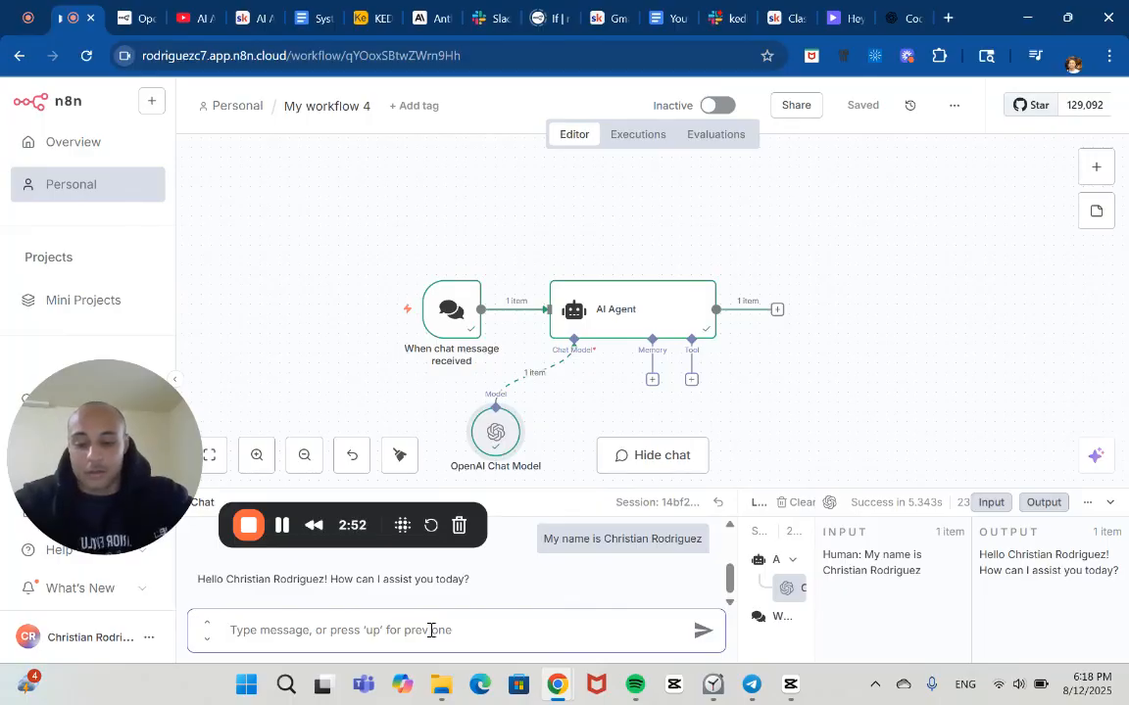
pyautogui.write('What is my n')
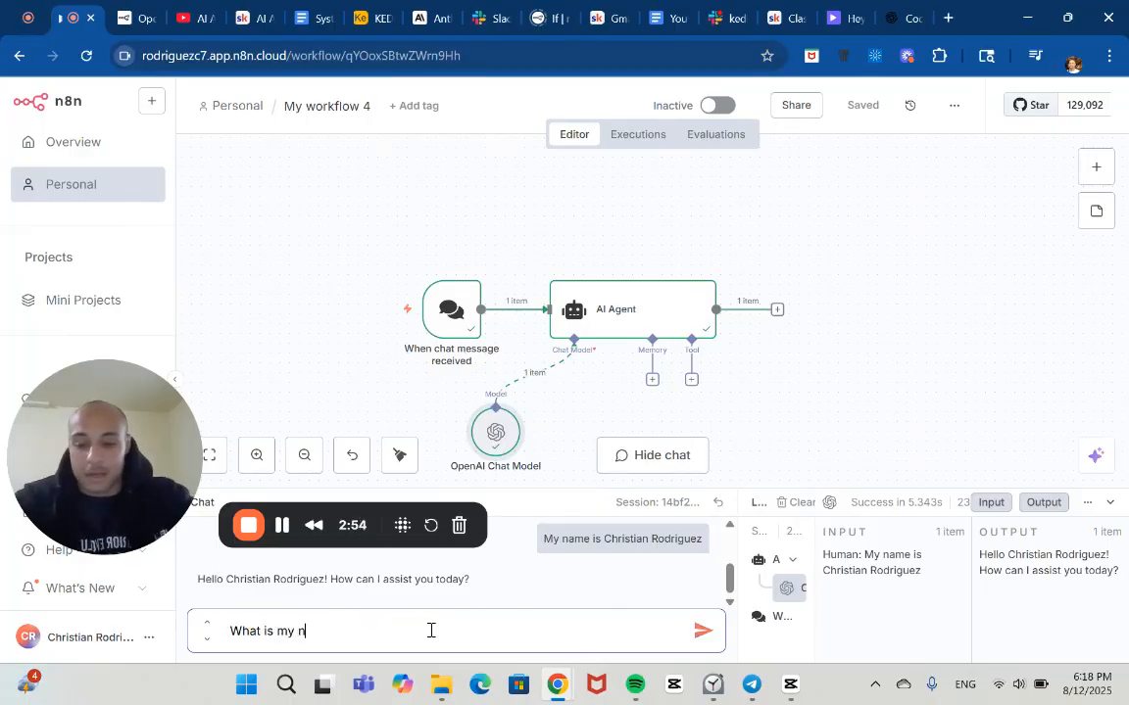
pyautogui.write('ame?')
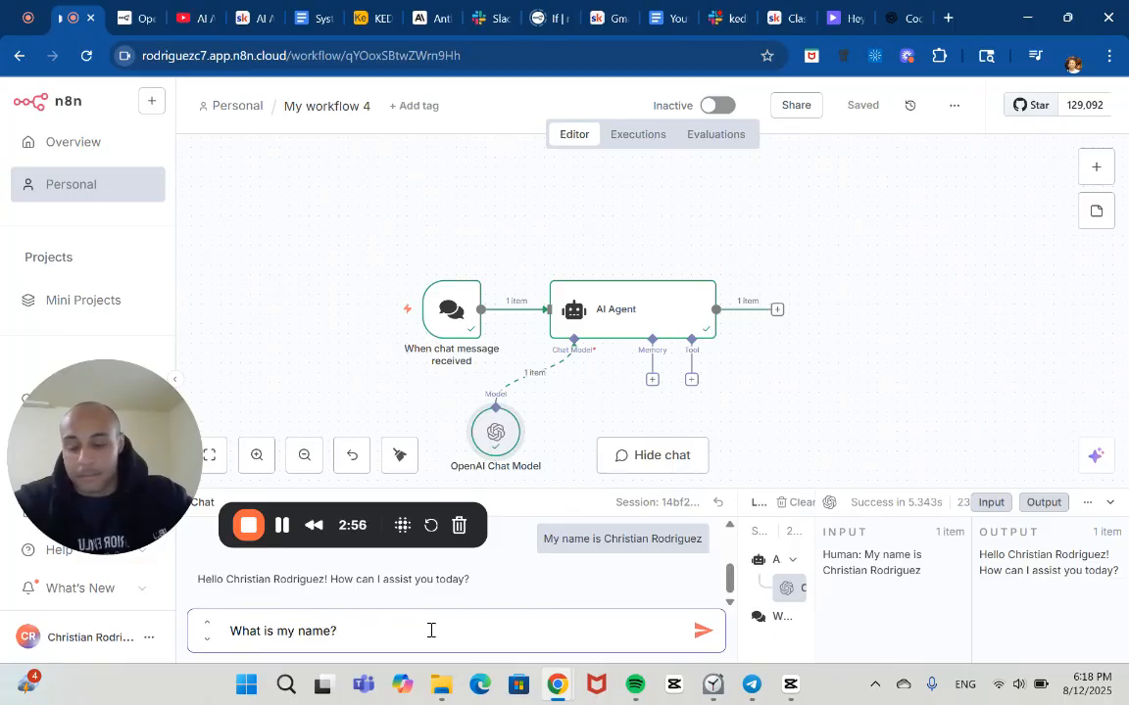
pyautogui.press('Return')
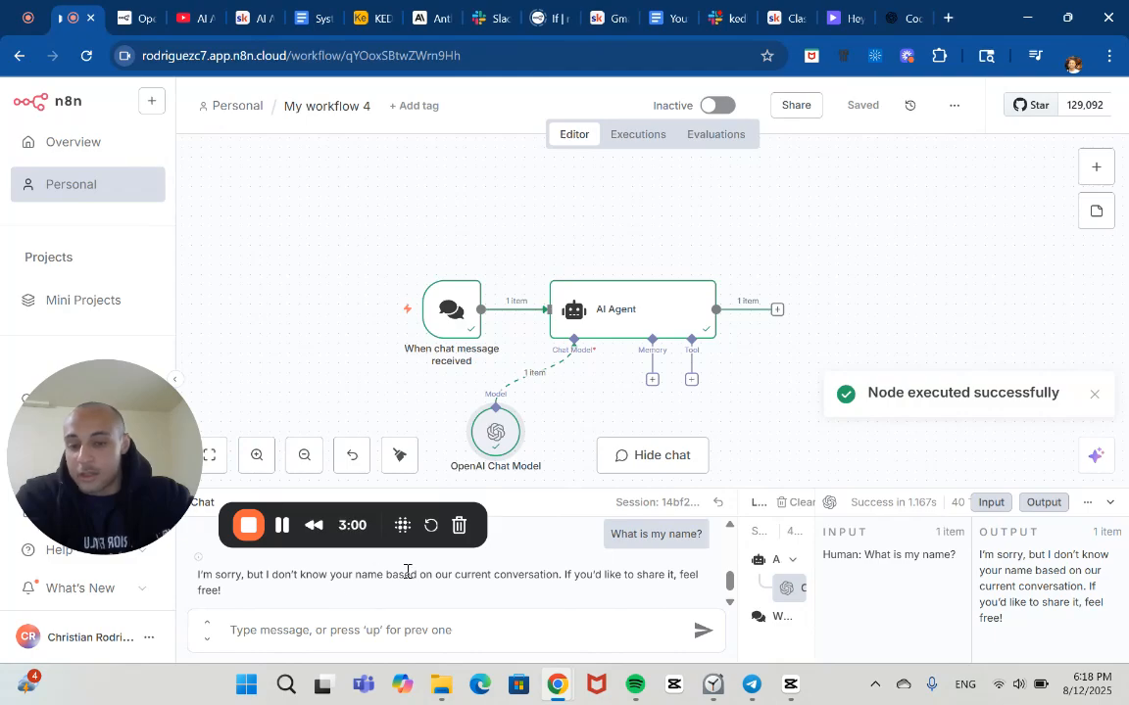
# Attach Simple Memory to the AI Agent and delete the When chat message received trigger
pyautogui.click(654, 380)
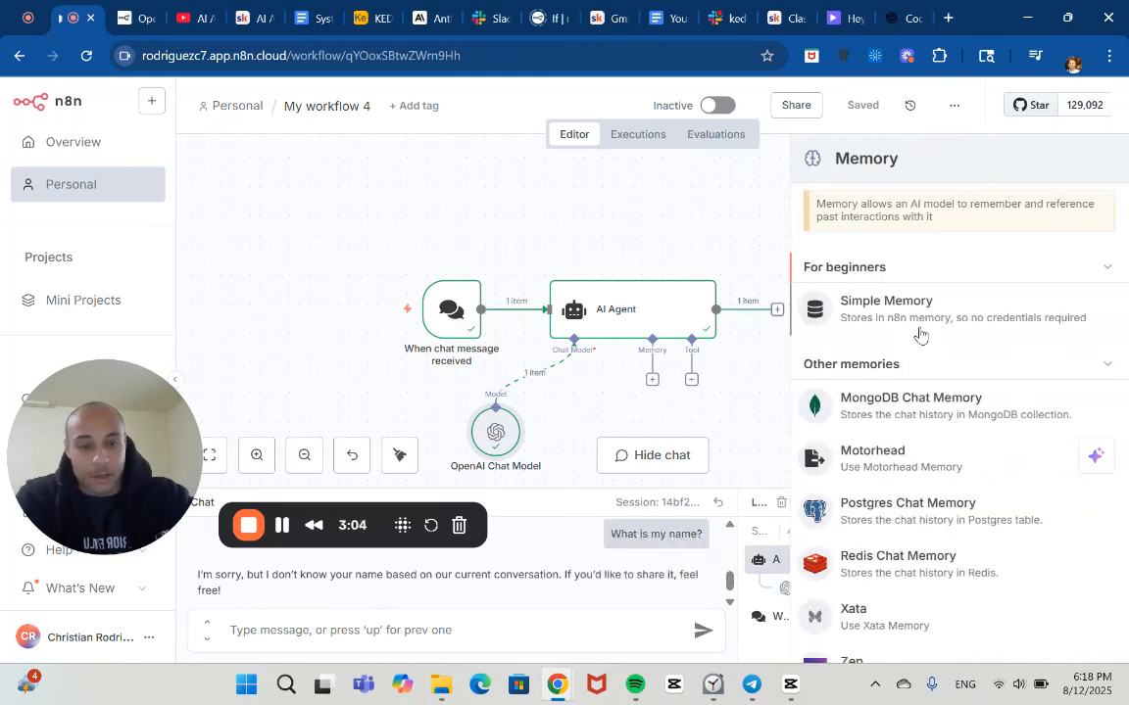
pyautogui.click(955, 311)
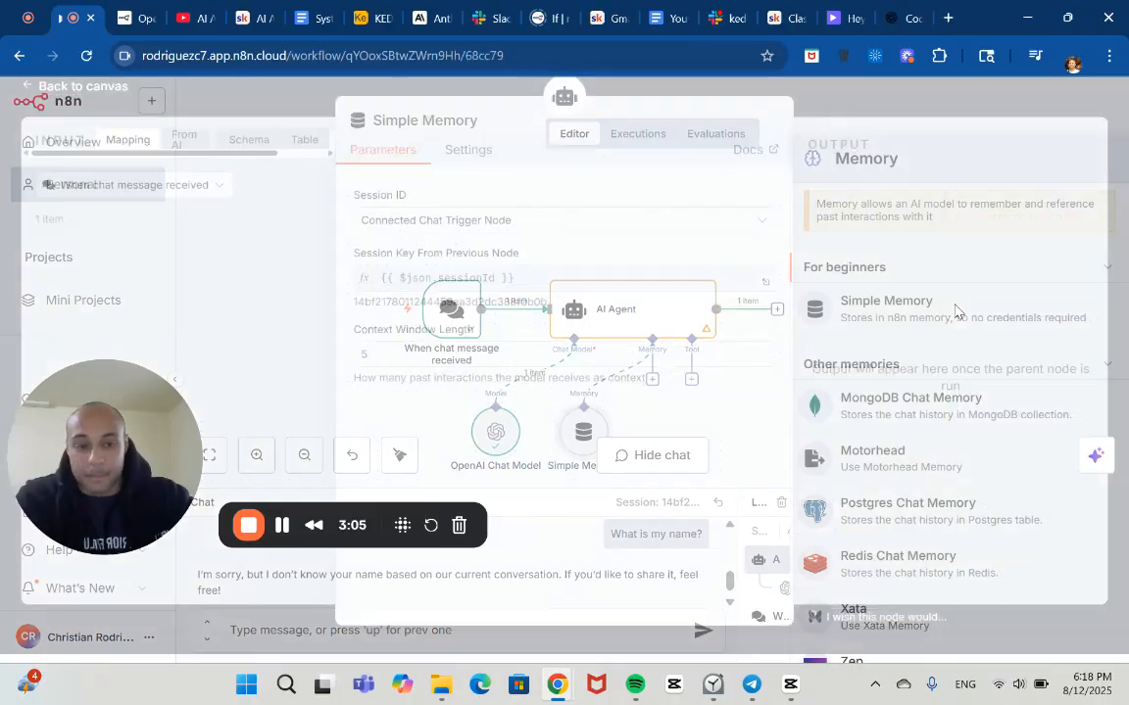
pyautogui.click(851, 117)
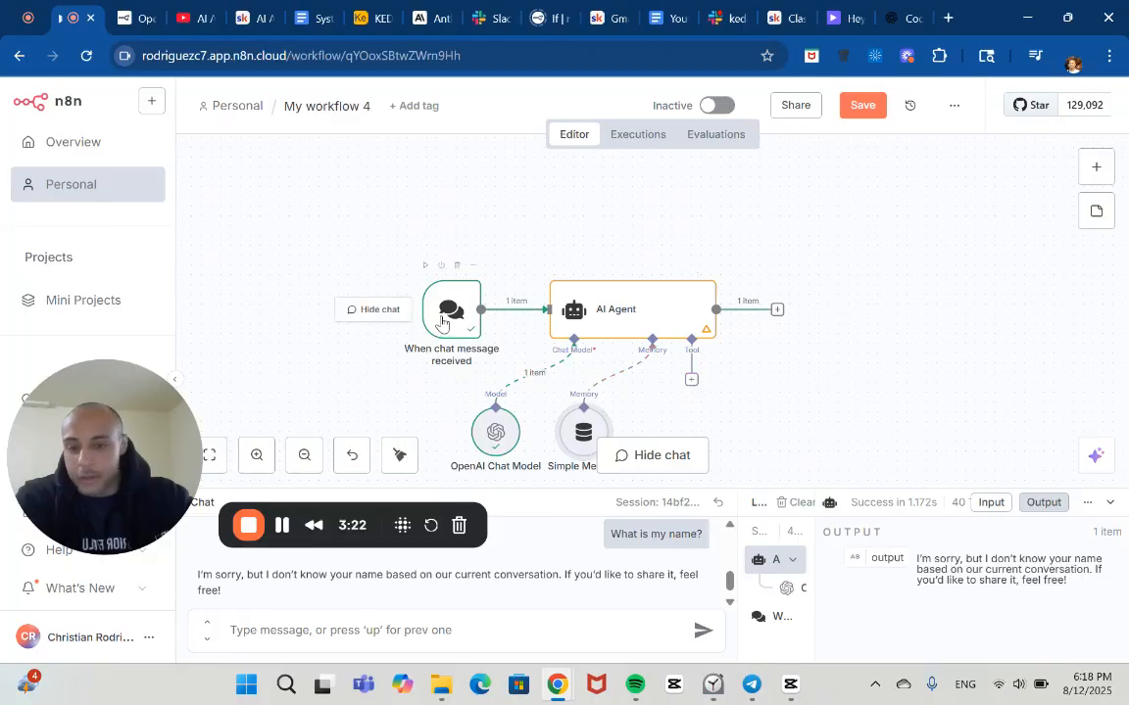
pyautogui.click(459, 266)
pyautogui.click(459, 266)
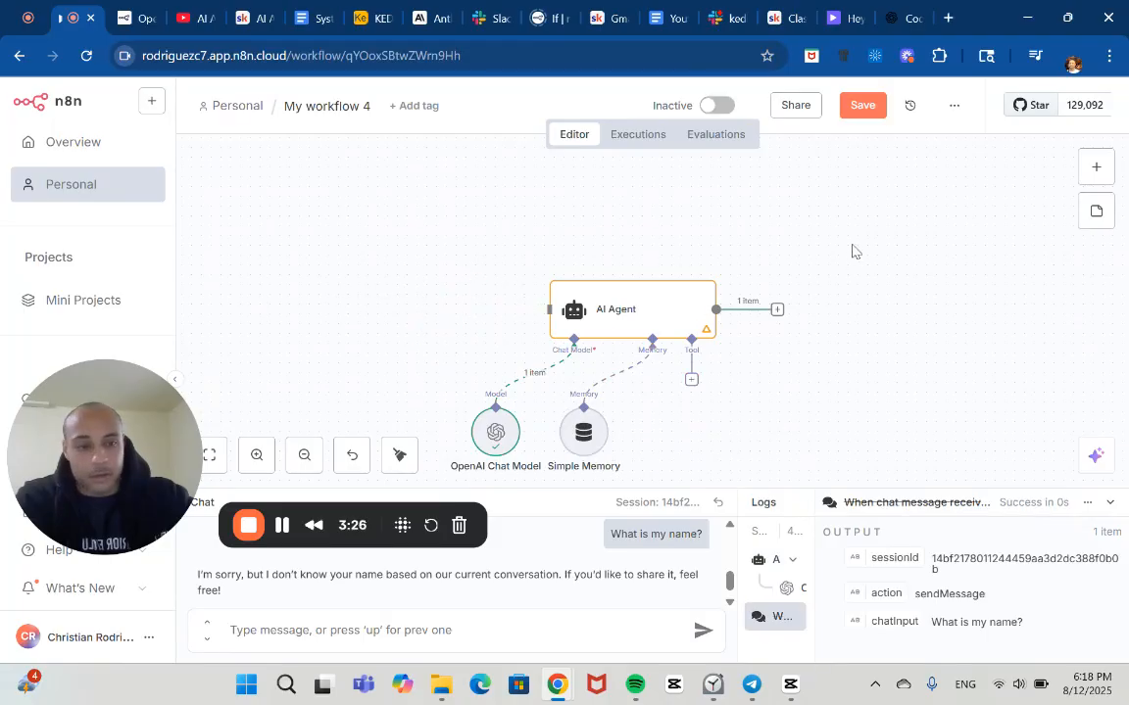
# Add a Slack Trigger that fires On any event
pyautogui.click(1096, 167)
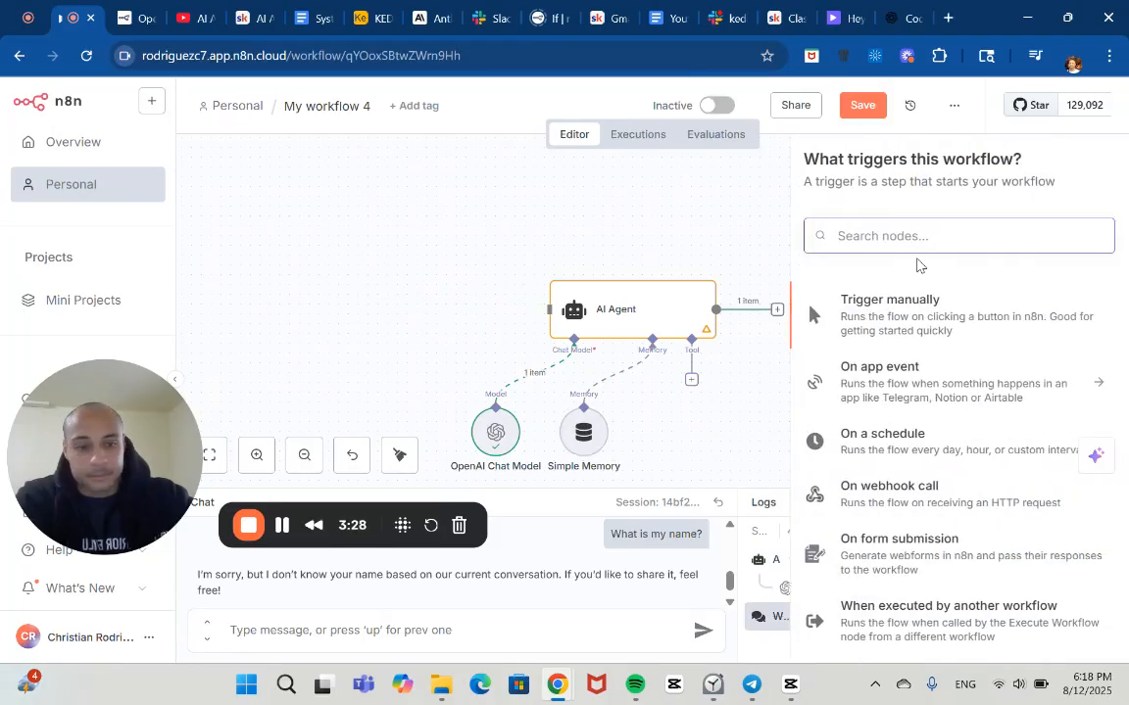
pyautogui.scroll(-2, 921, 530)
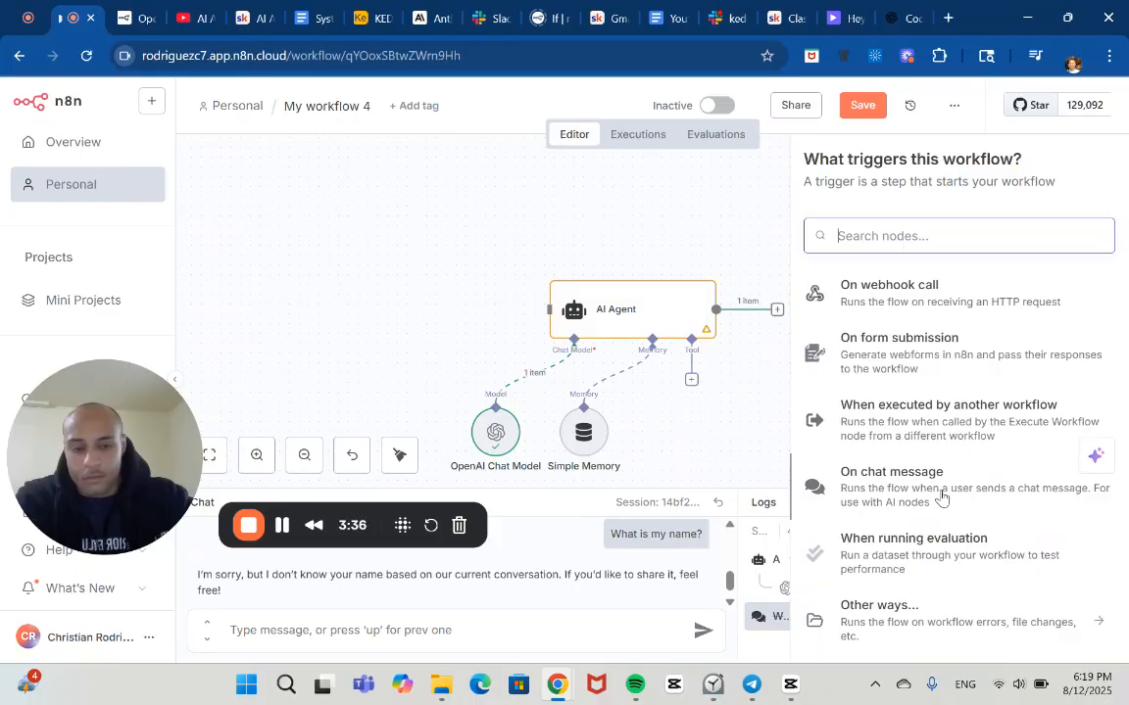
pyautogui.click(945, 224)
pyautogui.write('slack')
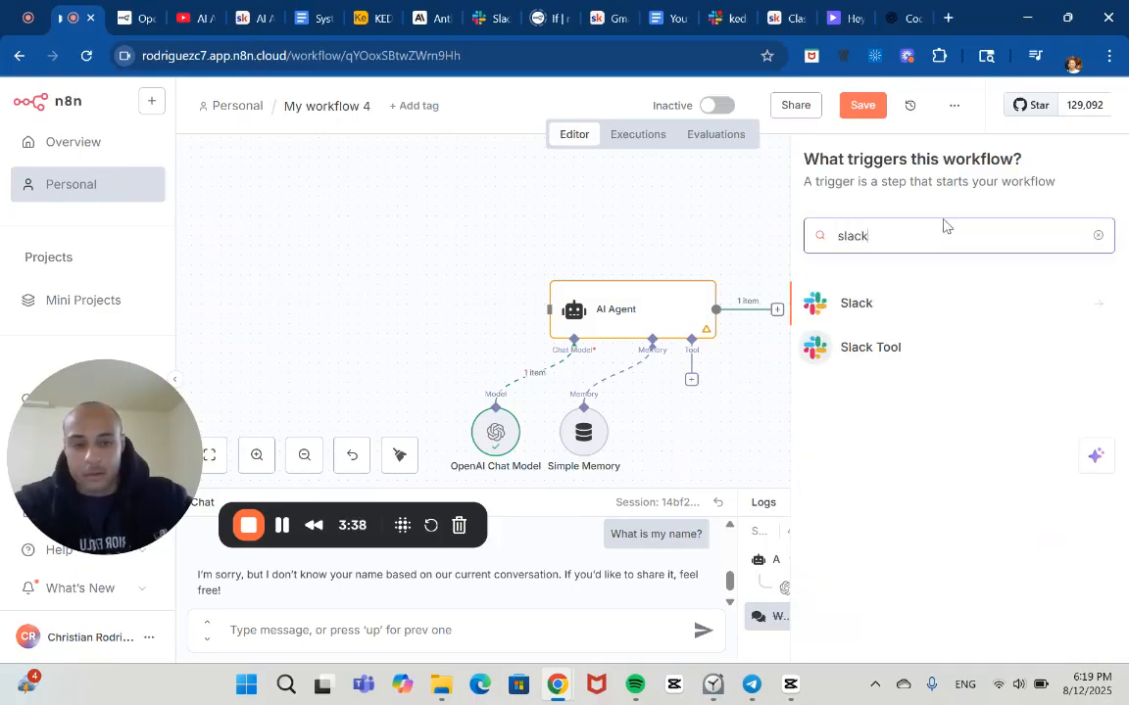
pyautogui.click(859, 312)
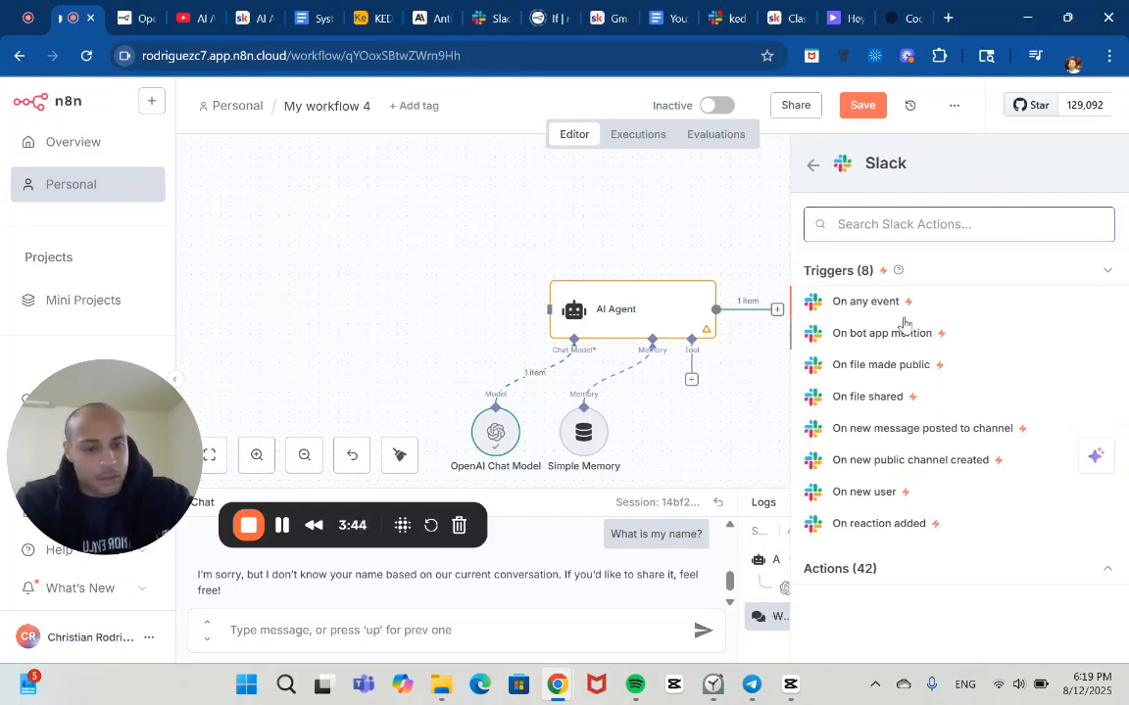
pyautogui.click(865, 302)
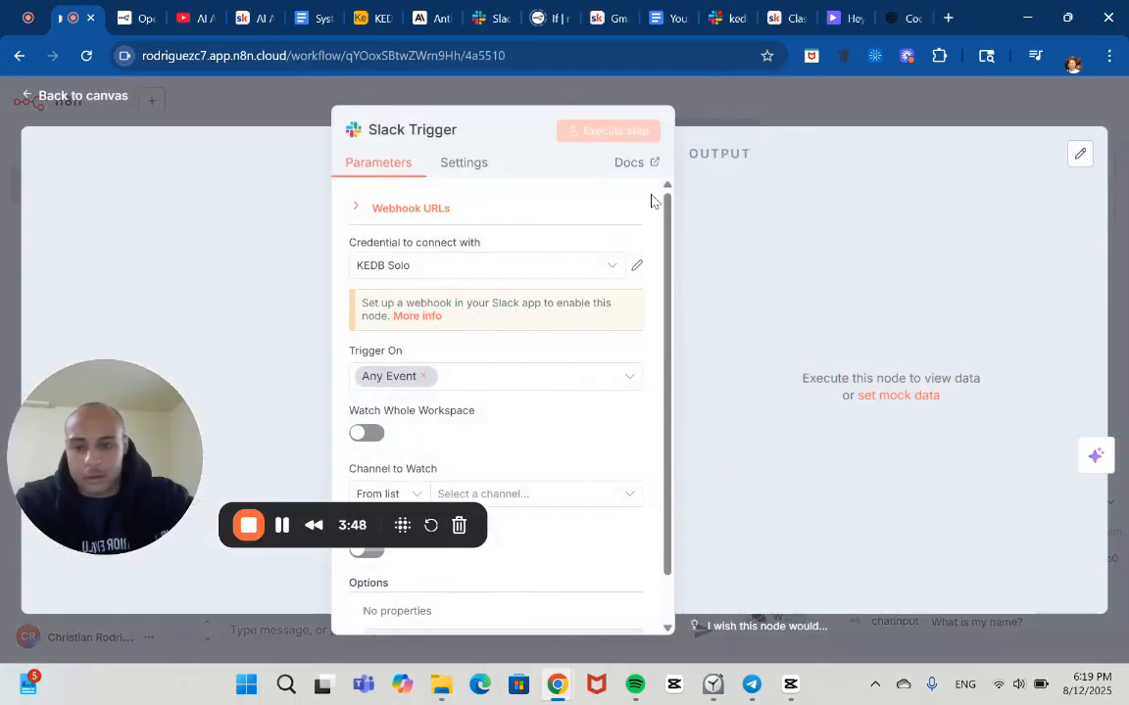
# Start creating a new Slack credential, then switch to the Slack workspace tab
pyautogui.click(598, 268)
pyautogui.click(457, 363)
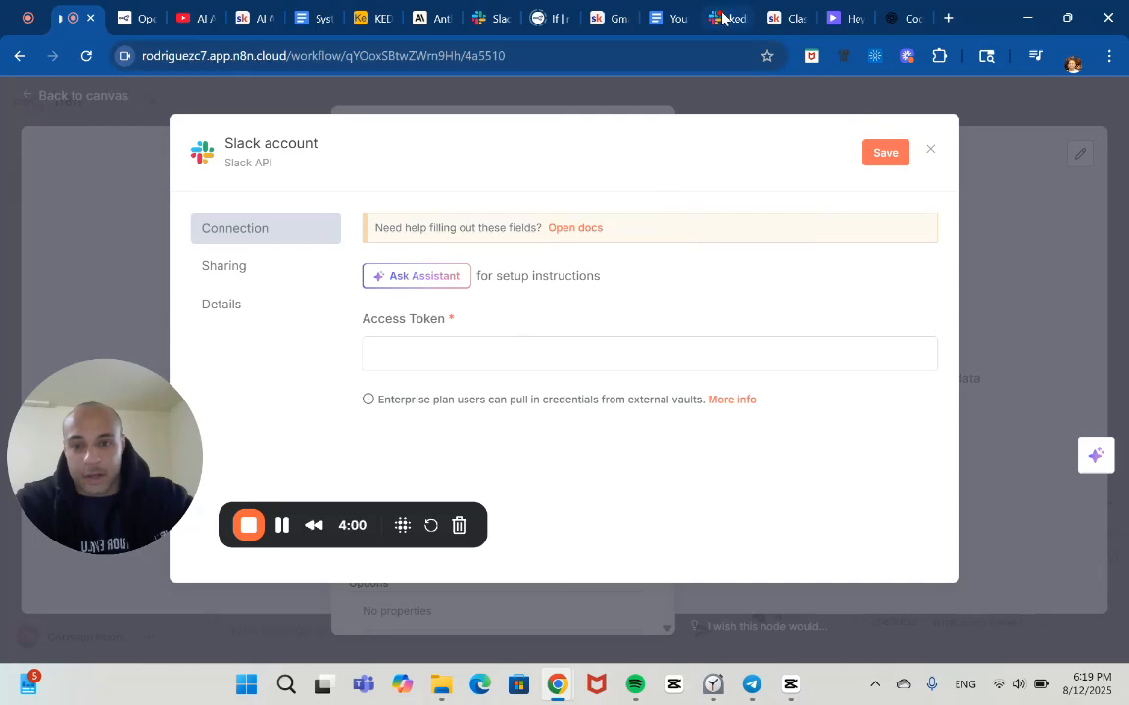
pyautogui.moveTo(722, 17)
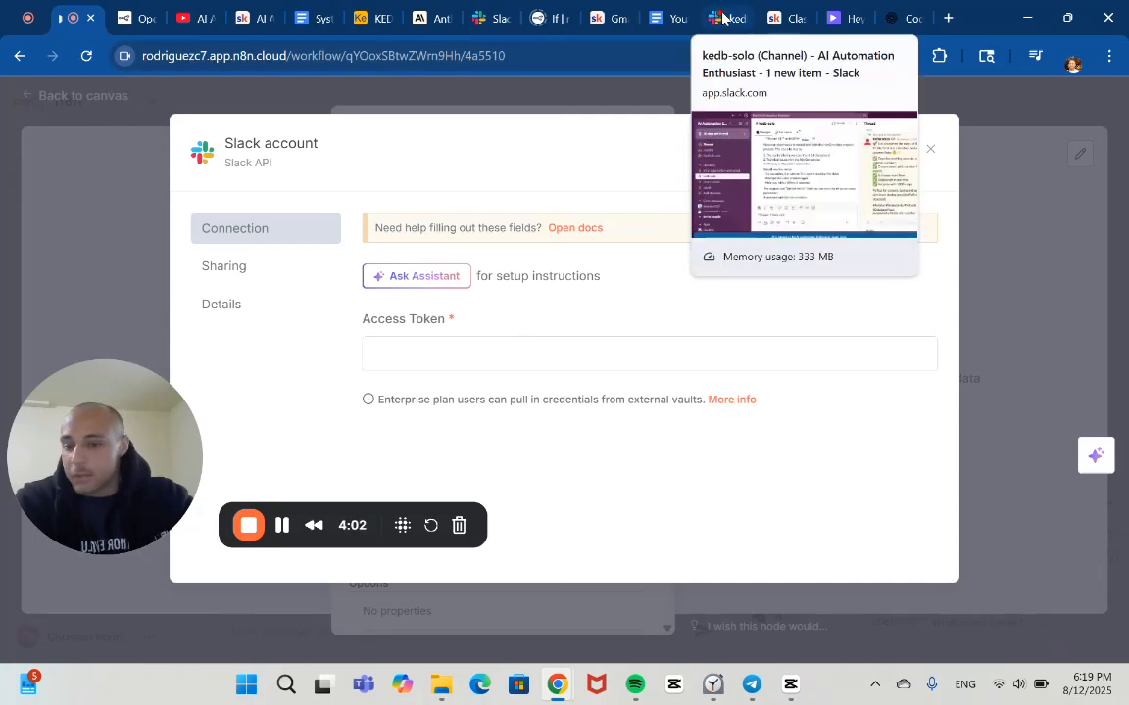
pyautogui.click(723, 18)
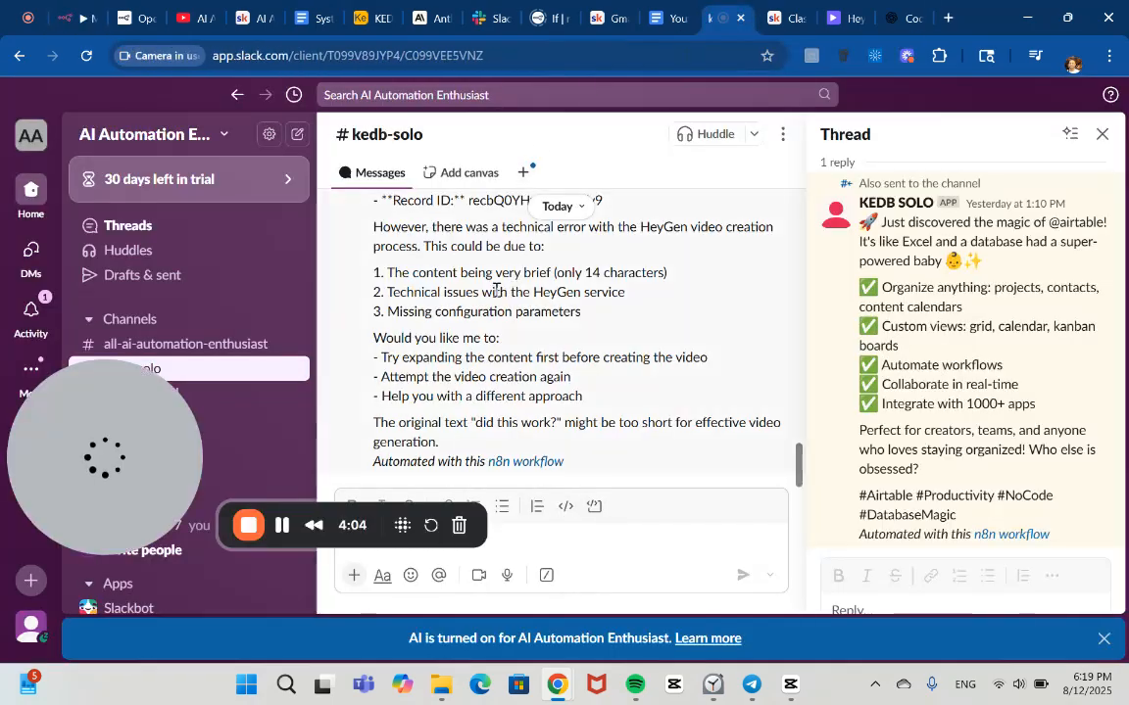
# Open the Add channels options from the Slack sidebar
pyautogui.click(143, 138)
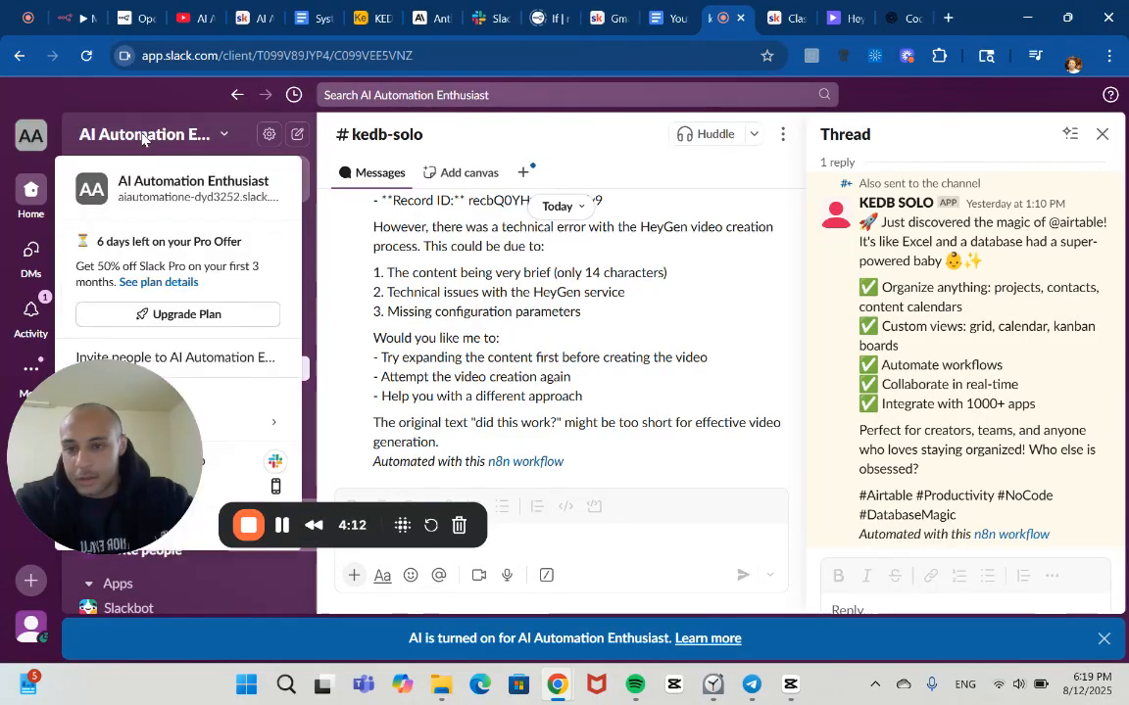
pyautogui.click(110, 90)
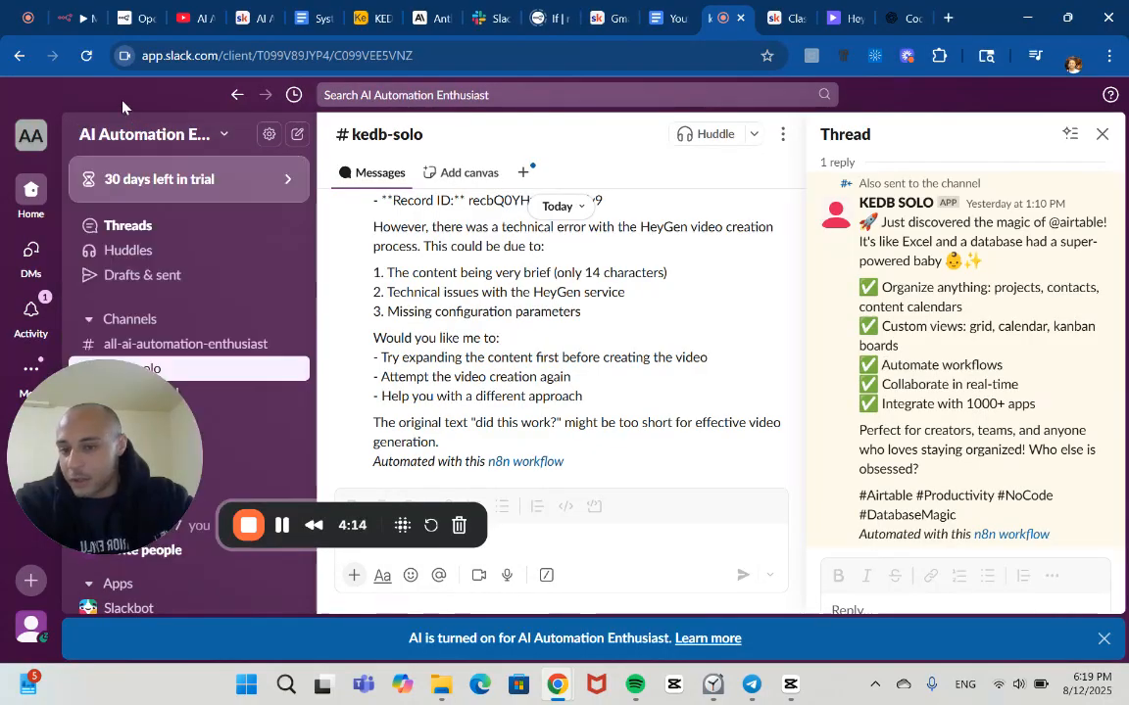
pyautogui.scroll(-2, 173, 311)
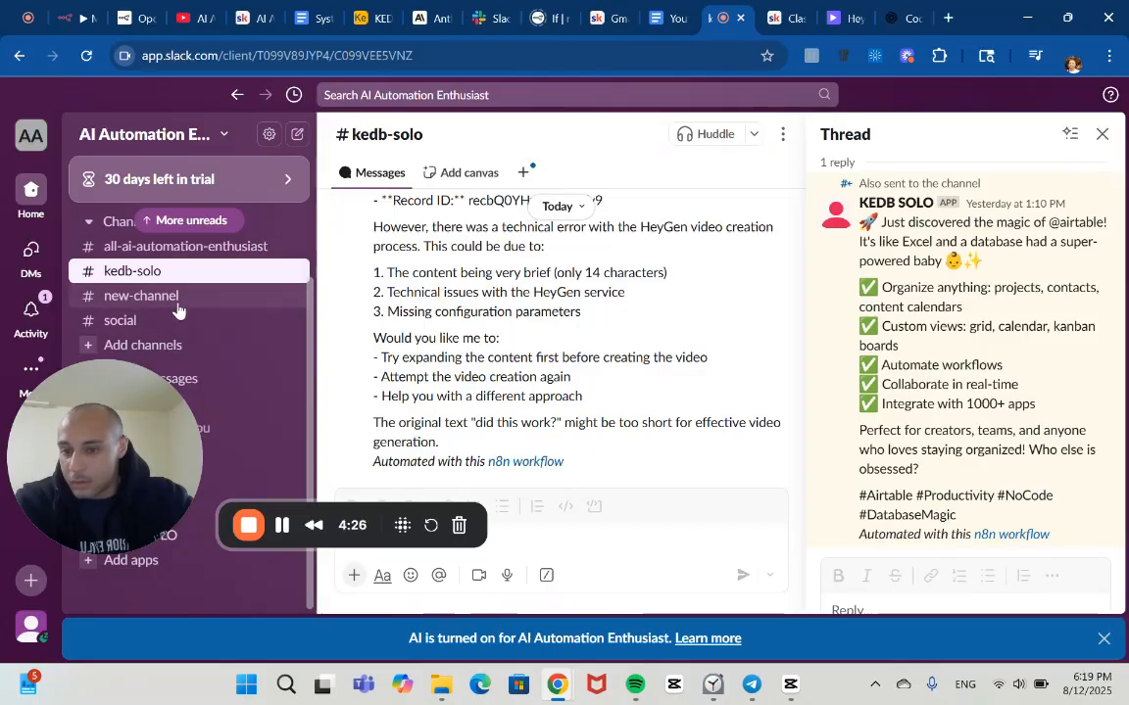
pyautogui.click(282, 525)
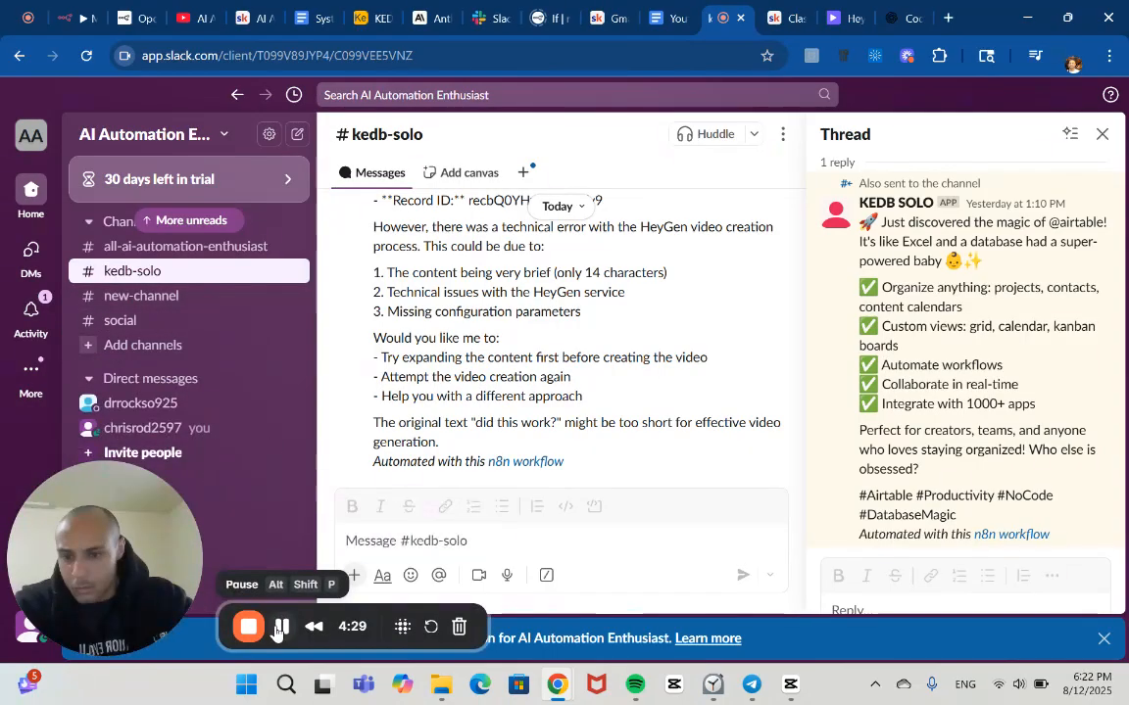
pyautogui.click(197, 348)
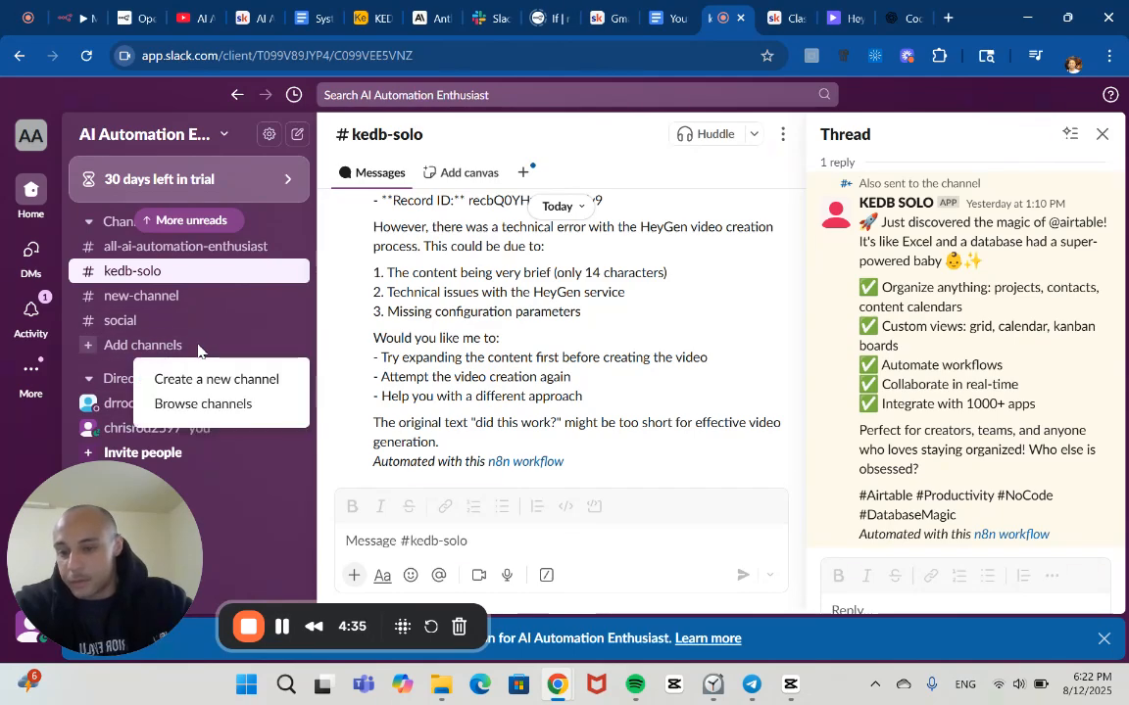
# Create a Blank public channel named 'video-demo'
pyautogui.click(261, 384)
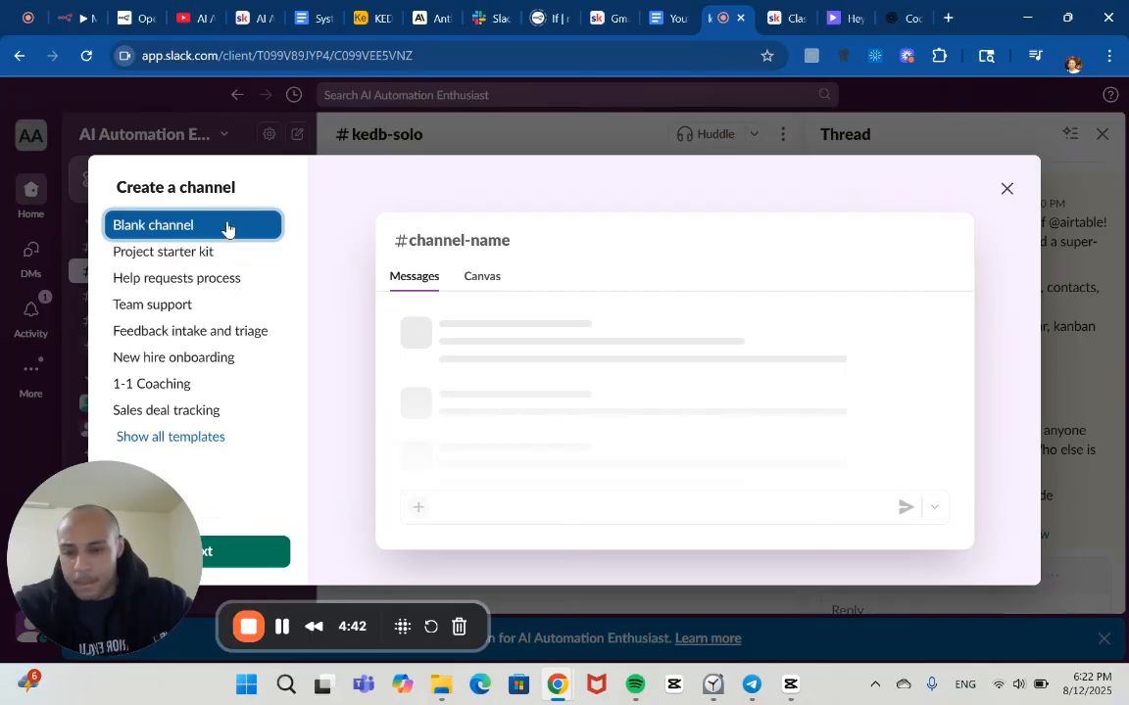
pyautogui.click(509, 244)
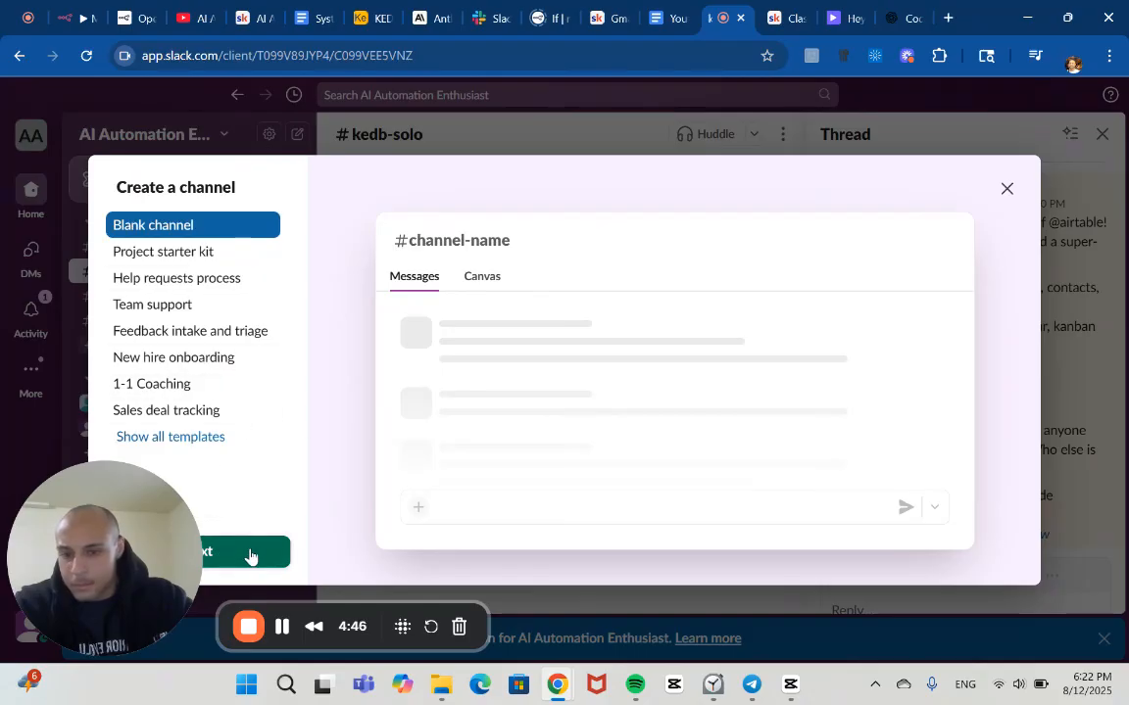
pyautogui.click(250, 553)
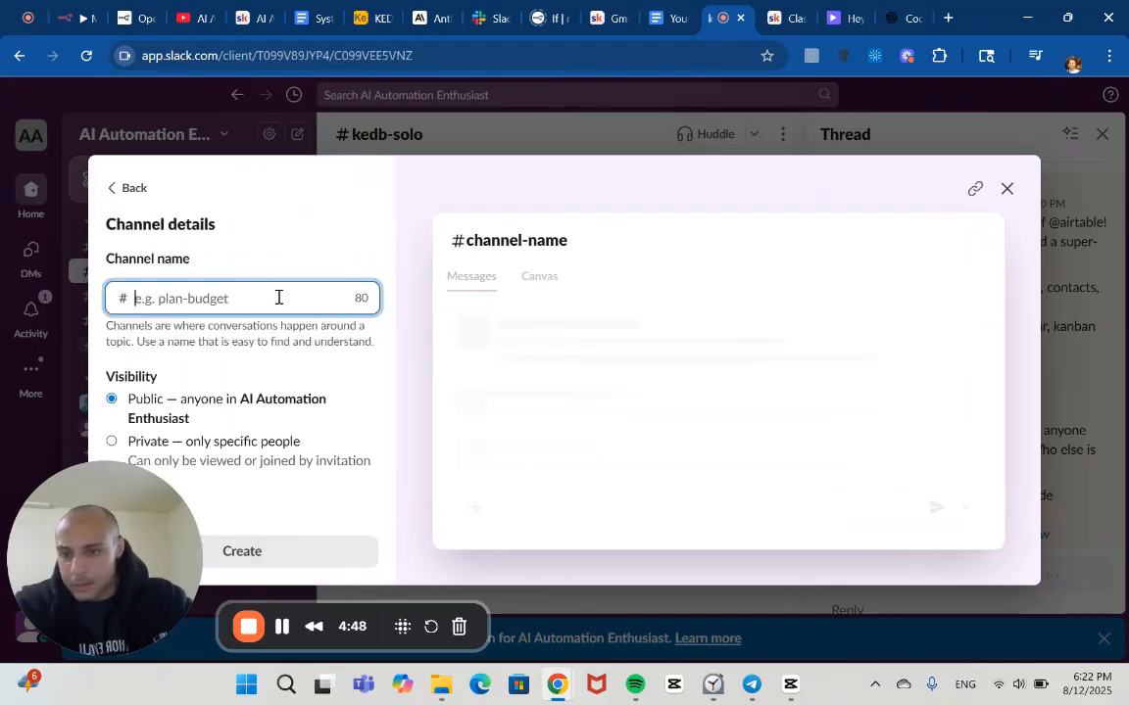
pyautogui.click(278, 298)
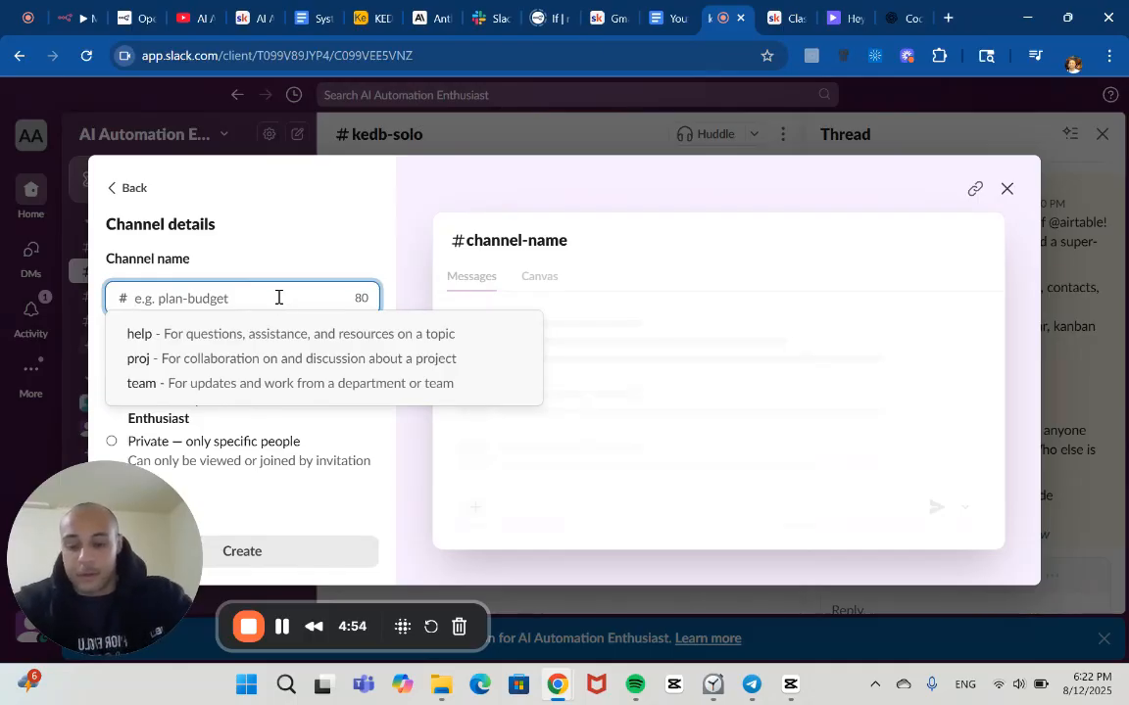
pyautogui.write('video-de')
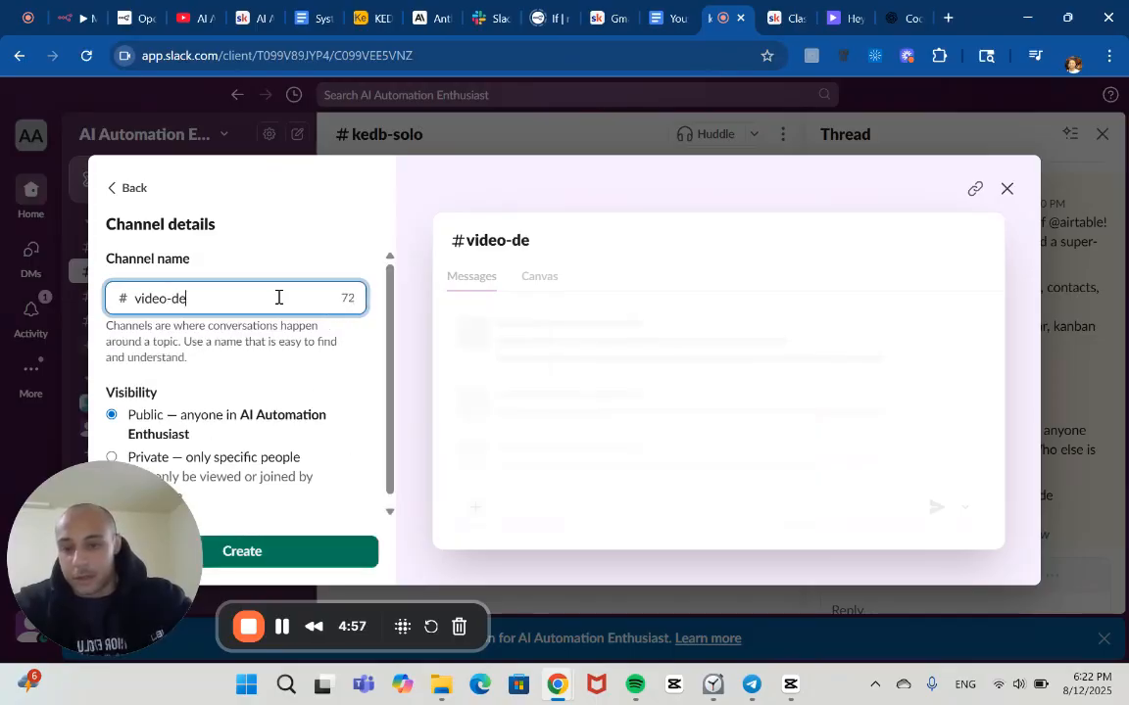
pyautogui.write('mo')
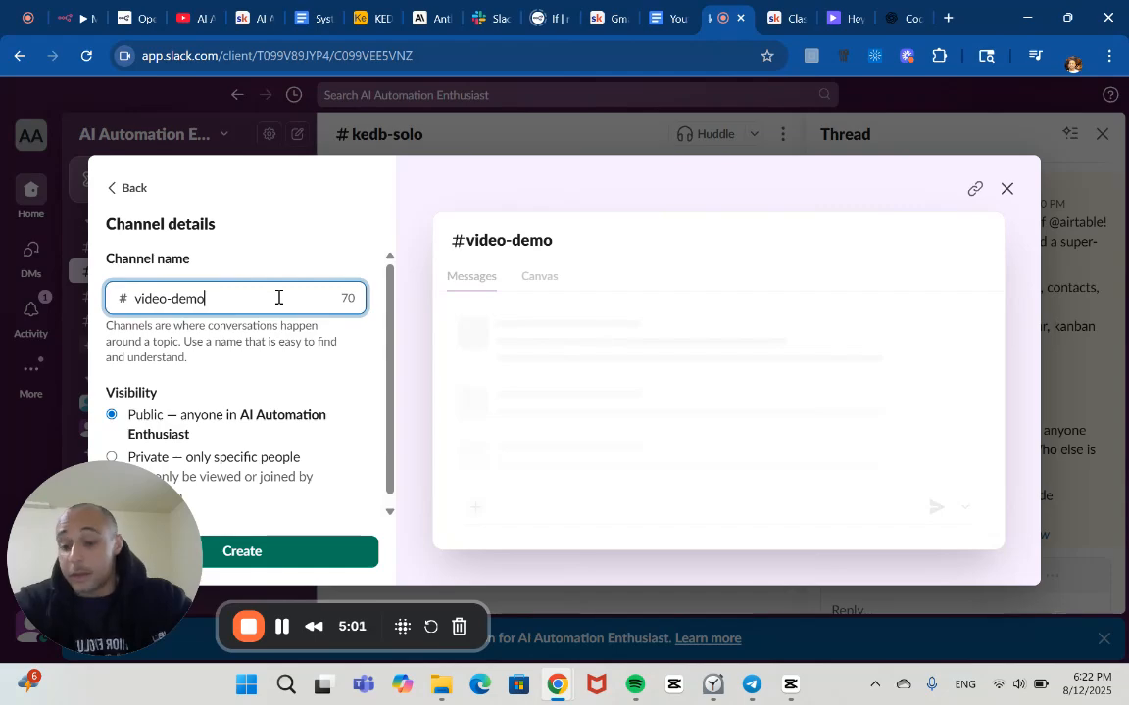
pyautogui.click(290, 554)
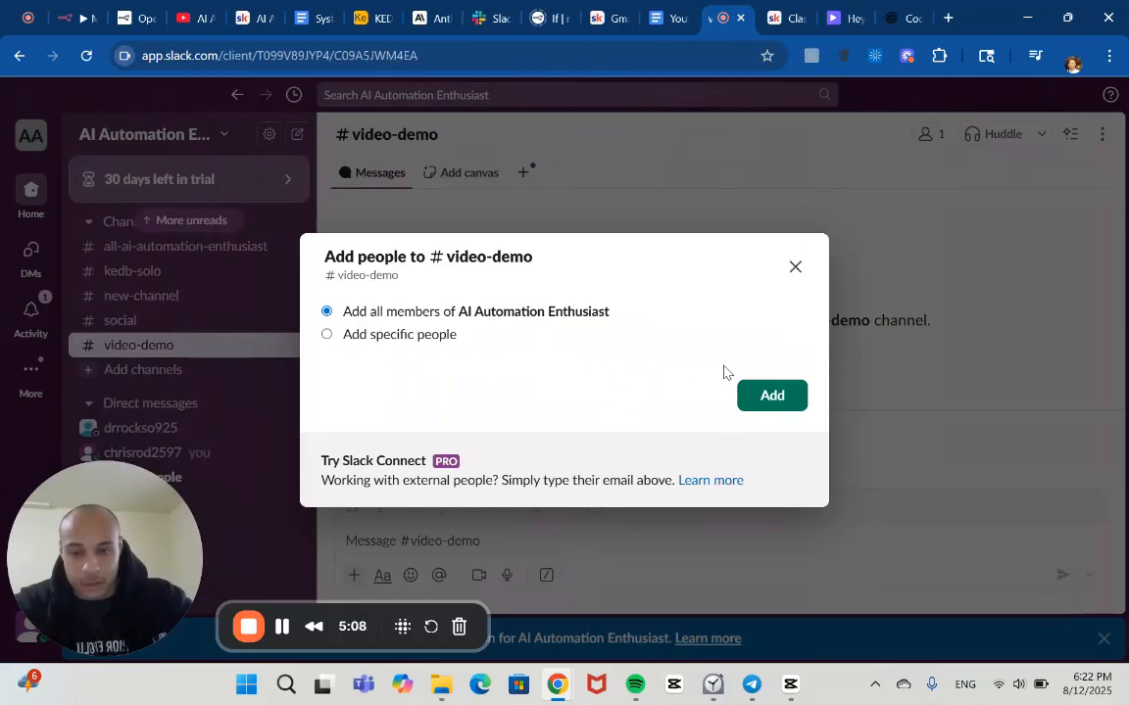
# Add all workspace members to #video-demo
pyautogui.click(774, 397)
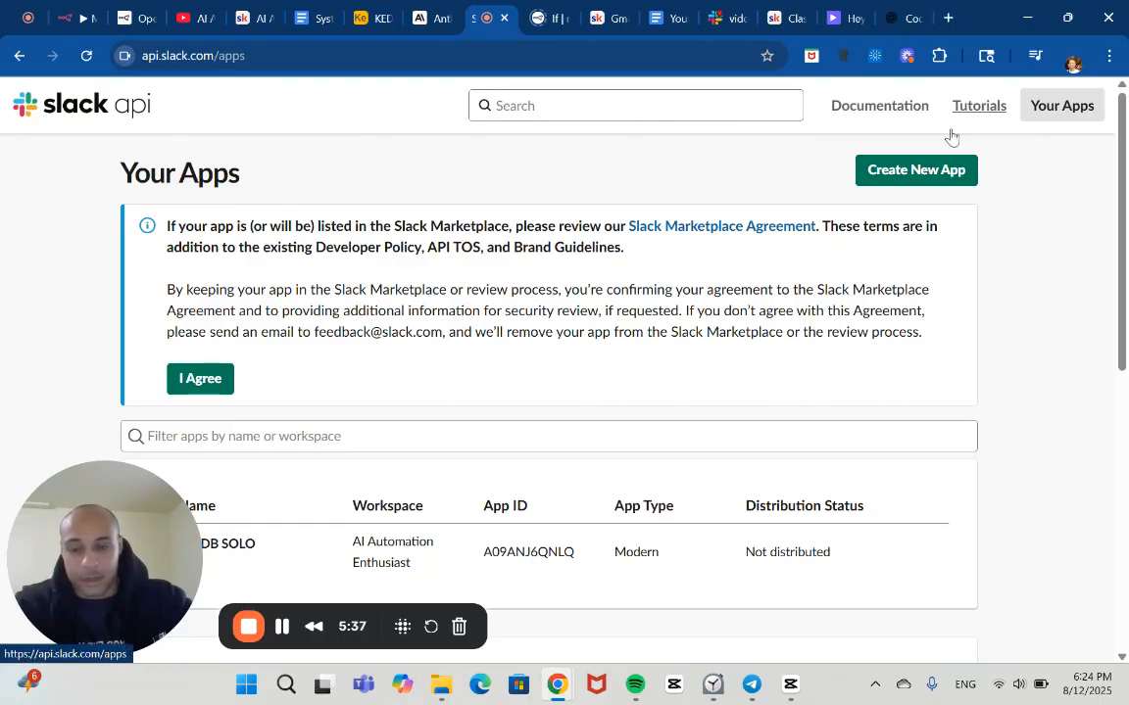
# Create a from-scratch Slack app named Demo-video in the AI Automation Enthusiast workspace
pyautogui.scroll(-1, 471, 324)
pyautogui.scroll(1, 471, 323)
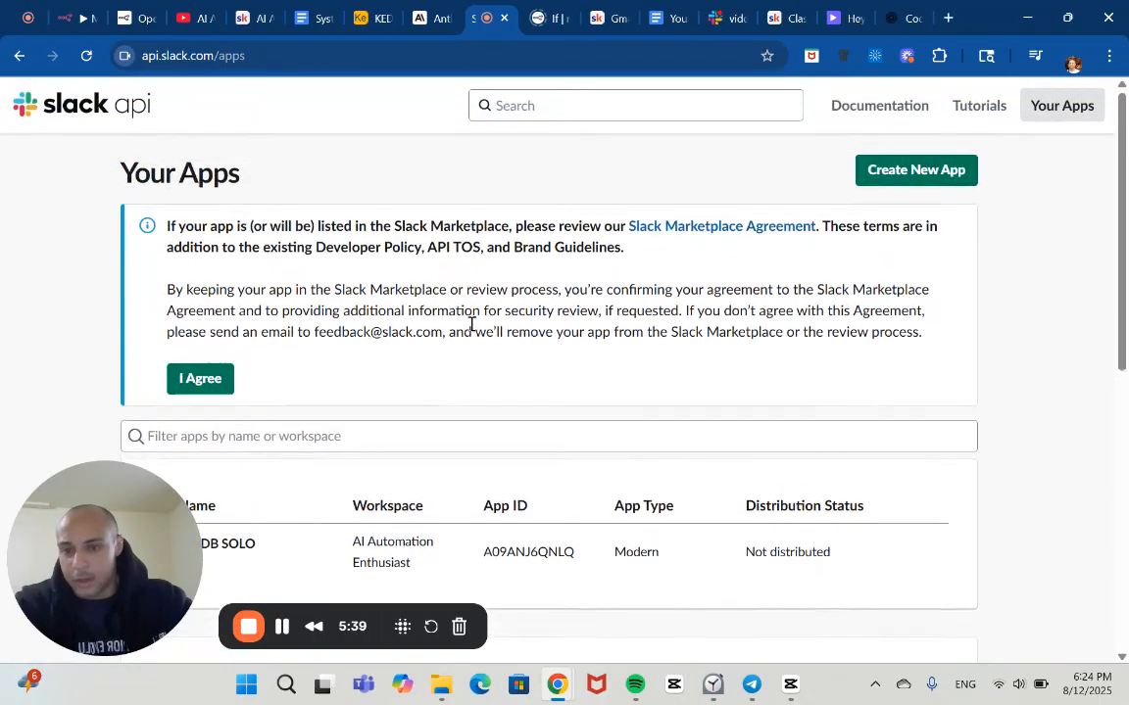
pyautogui.click(906, 176)
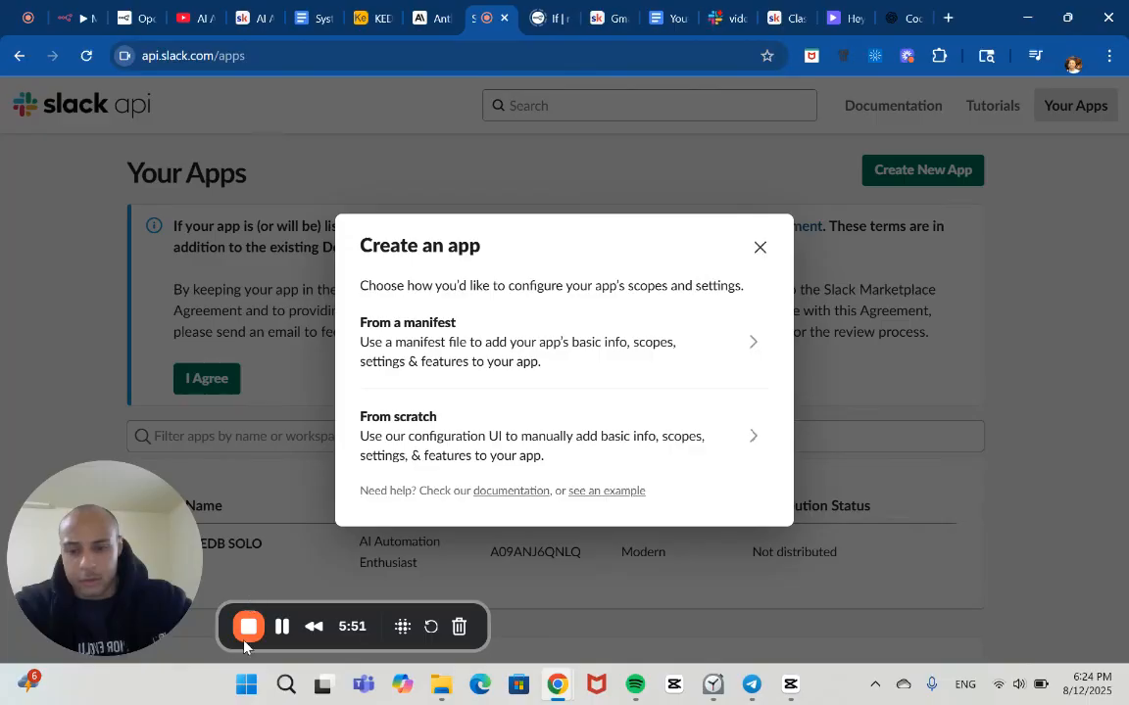
pyautogui.click(532, 444)
pyautogui.click(462, 255)
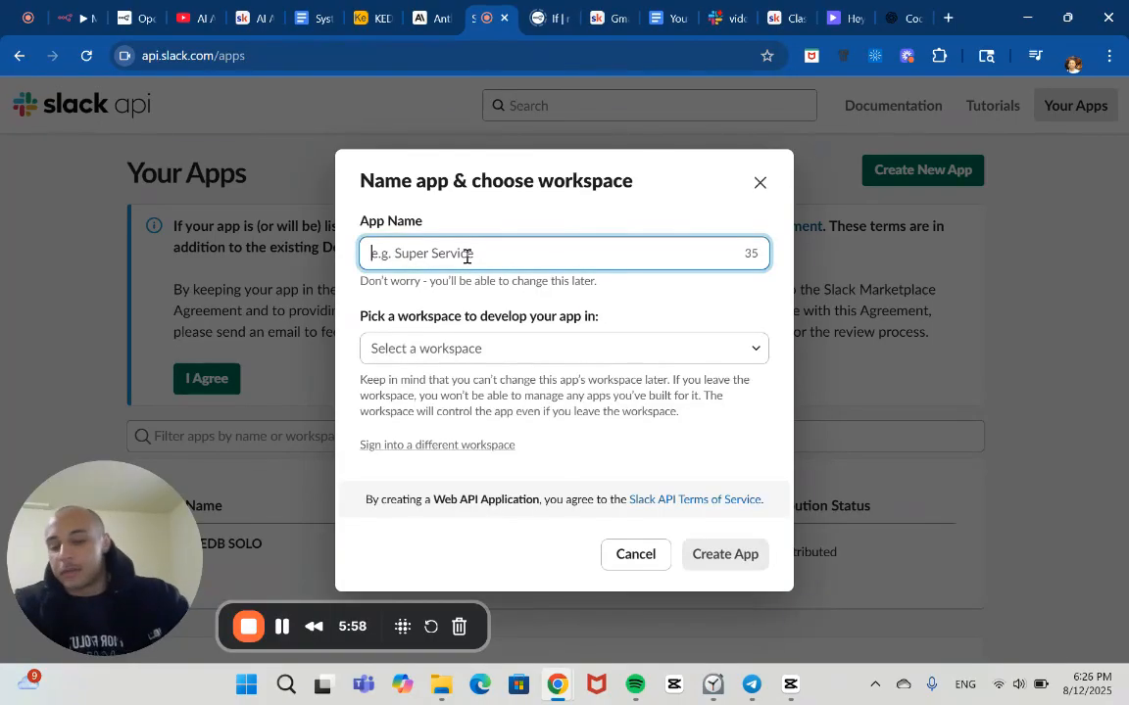
pyautogui.write('De')
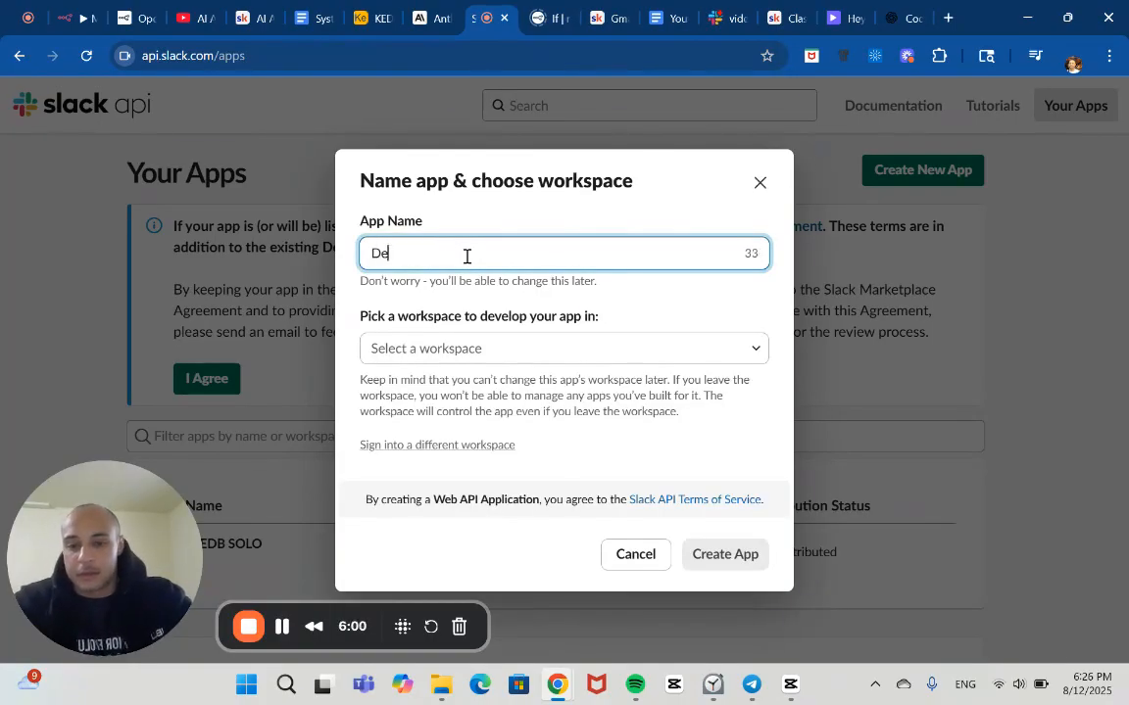
pyautogui.write('mo-video')
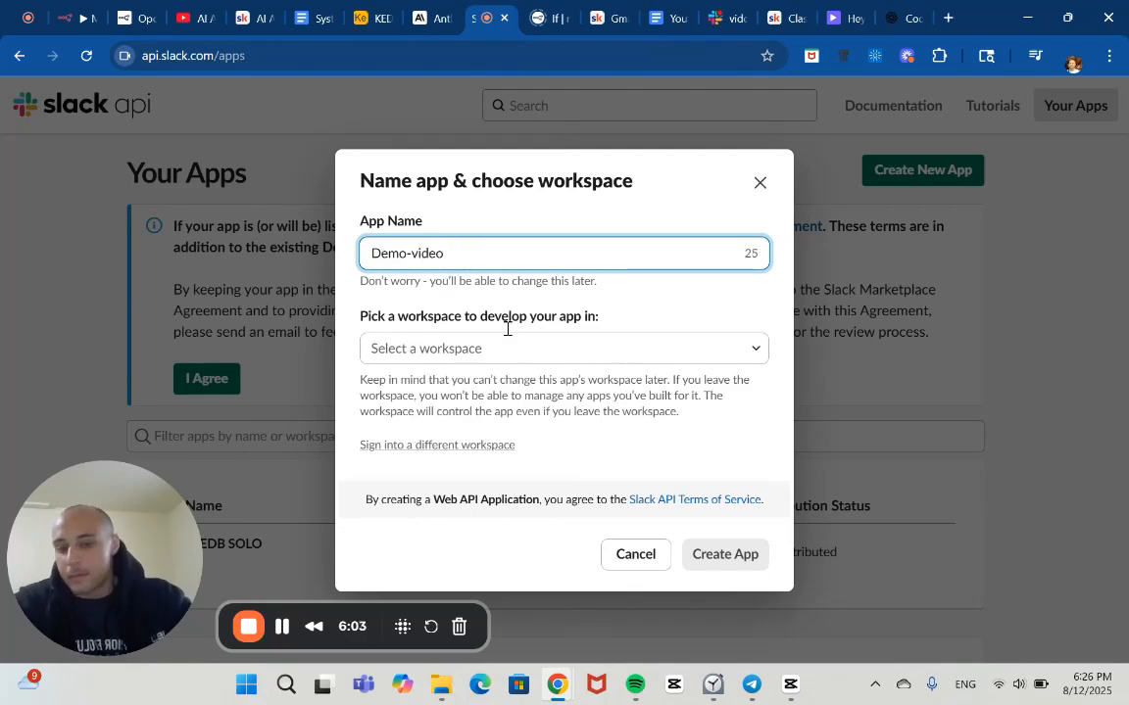
pyautogui.click(574, 355)
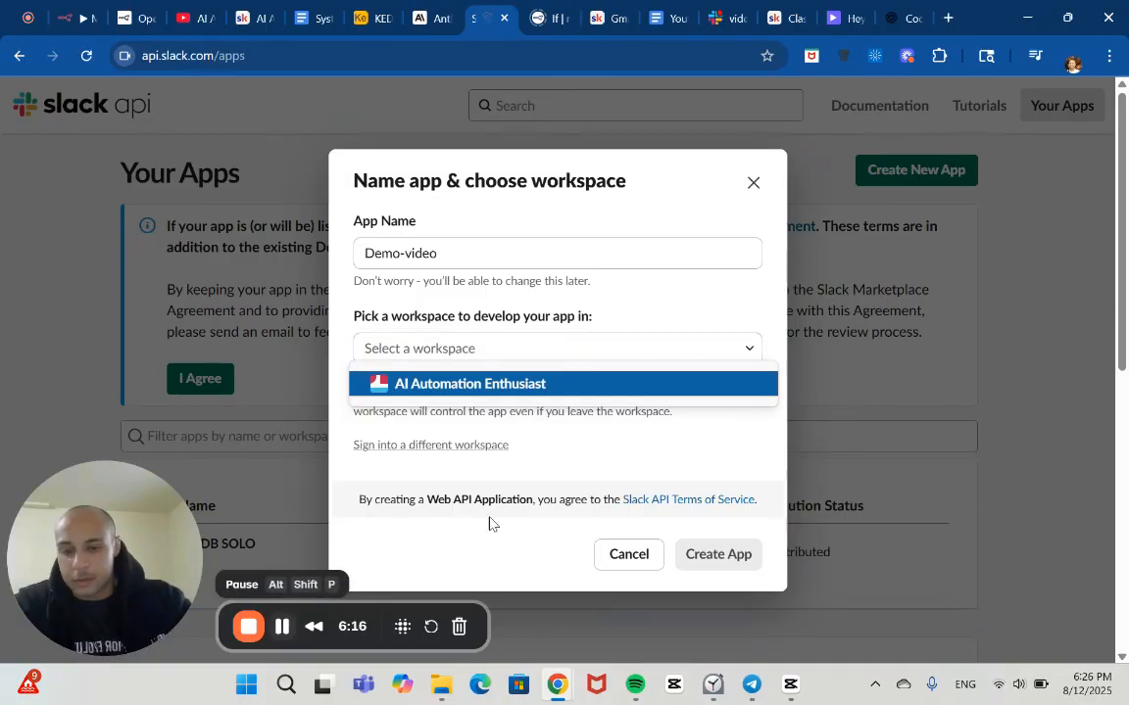
pyautogui.click(651, 383)
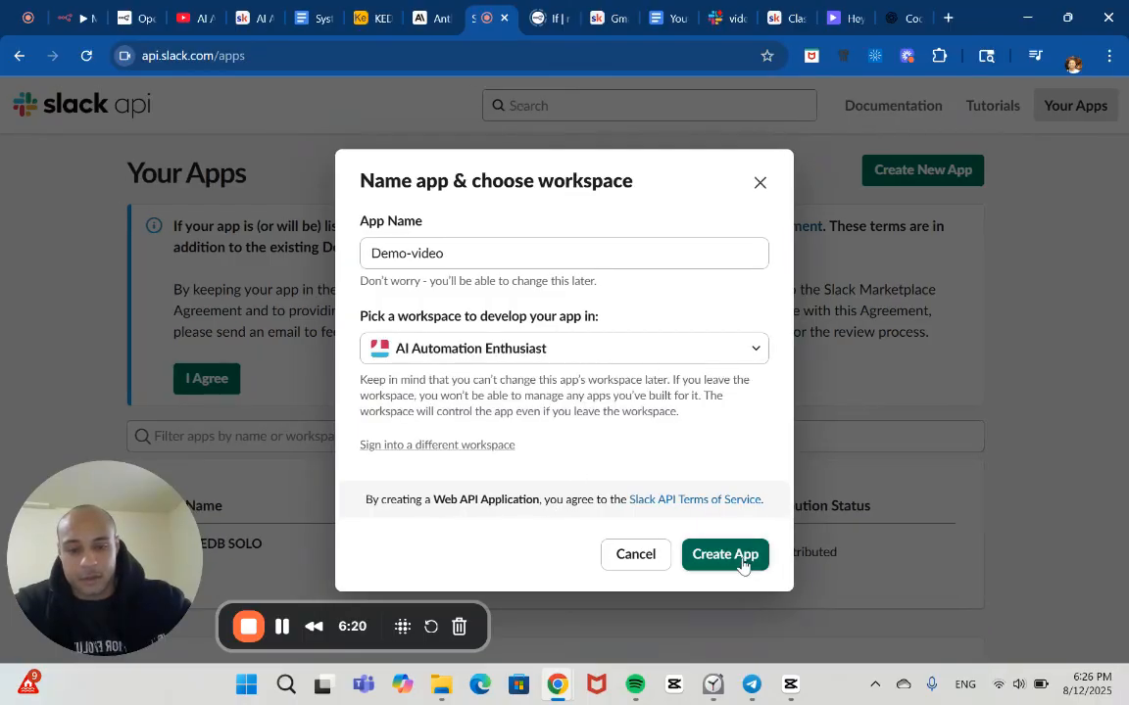
pyautogui.click(743, 559)
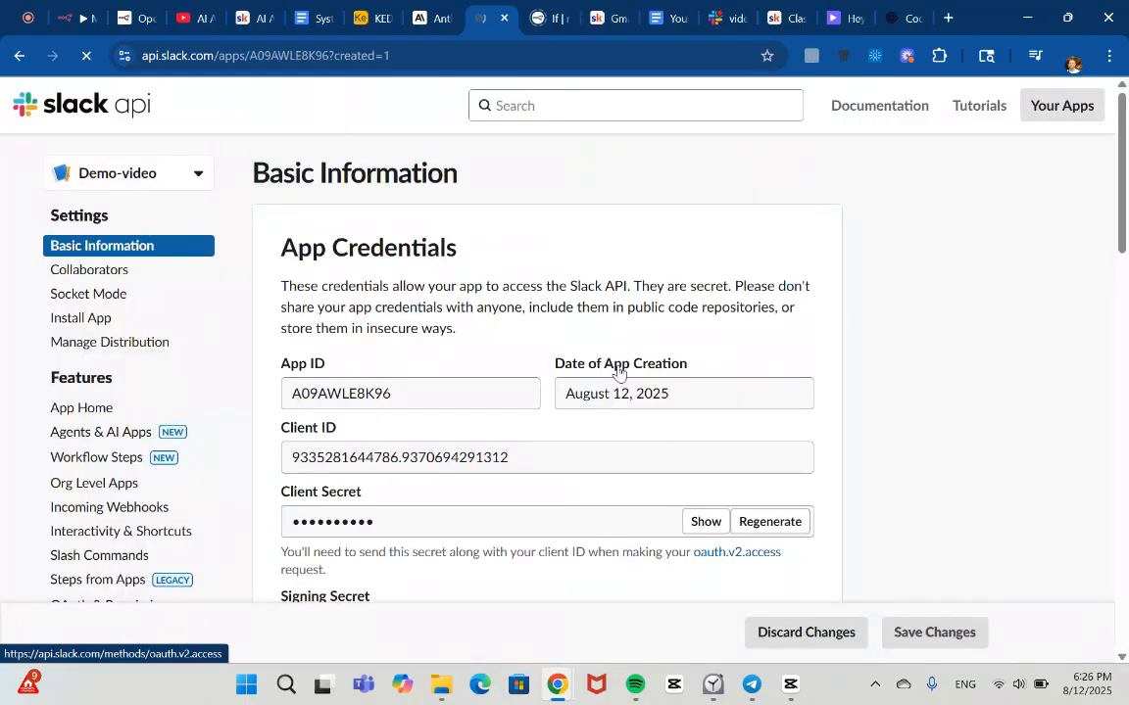
# Review Demo-video's App Credentials, then return to n8n's Slack account credential form
pyautogui.scroll(-1, 535, 269)
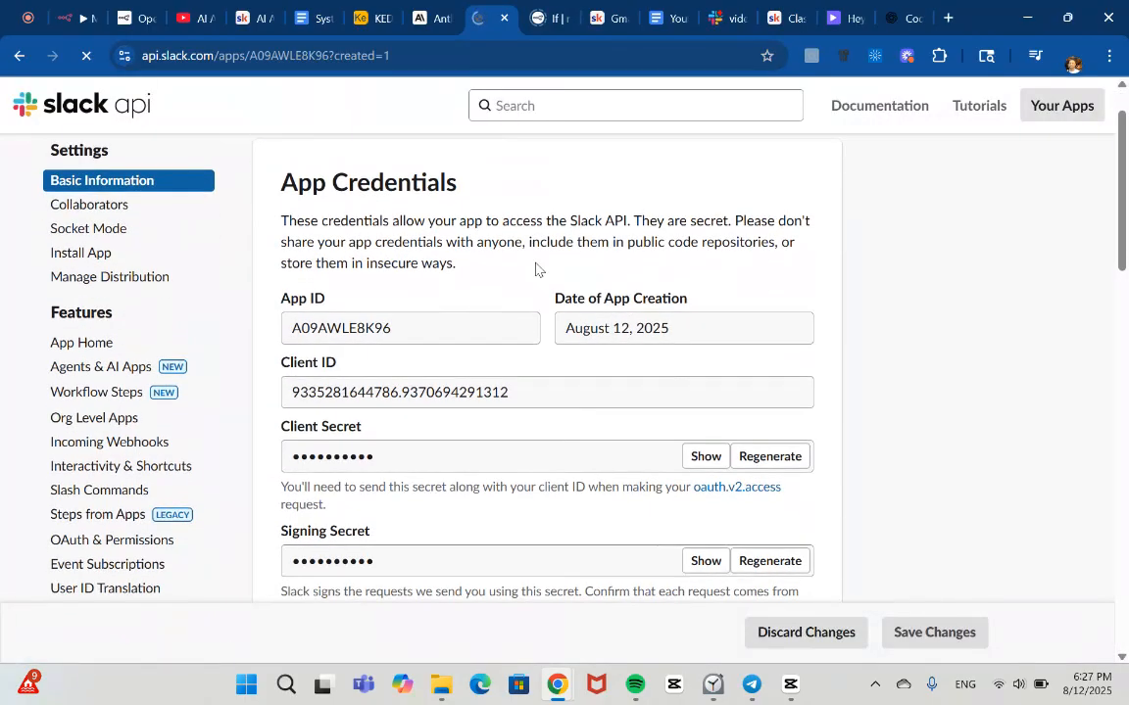
pyautogui.scroll(-1, 535, 268)
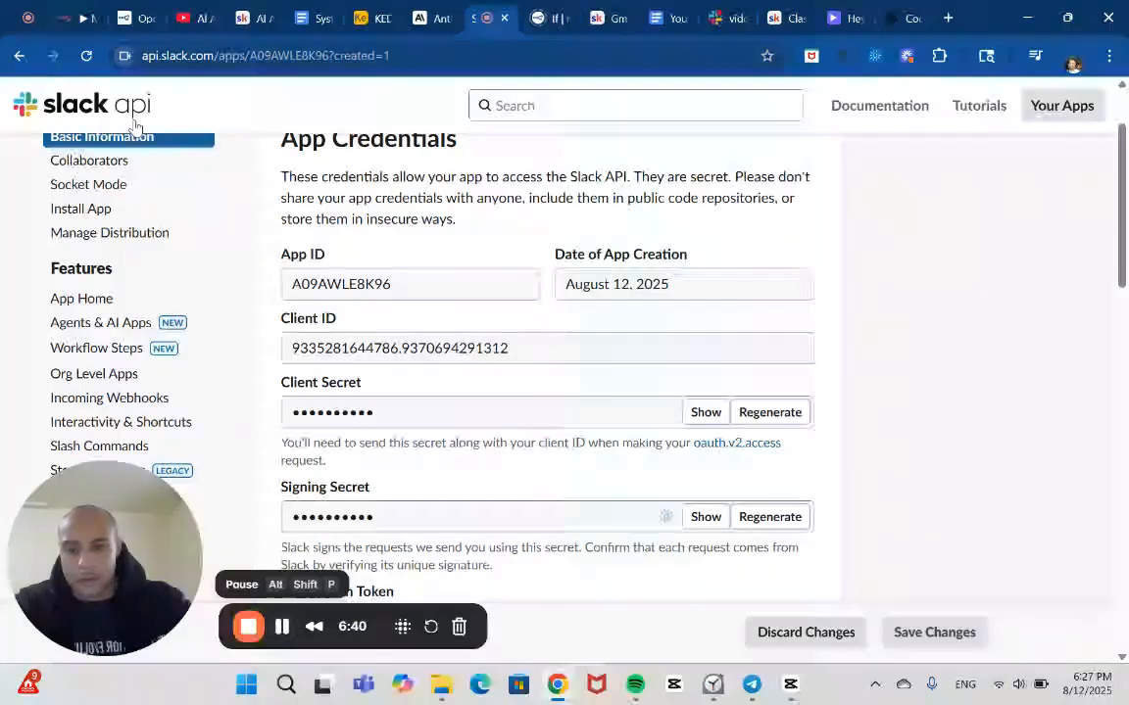
pyautogui.click(67, 10)
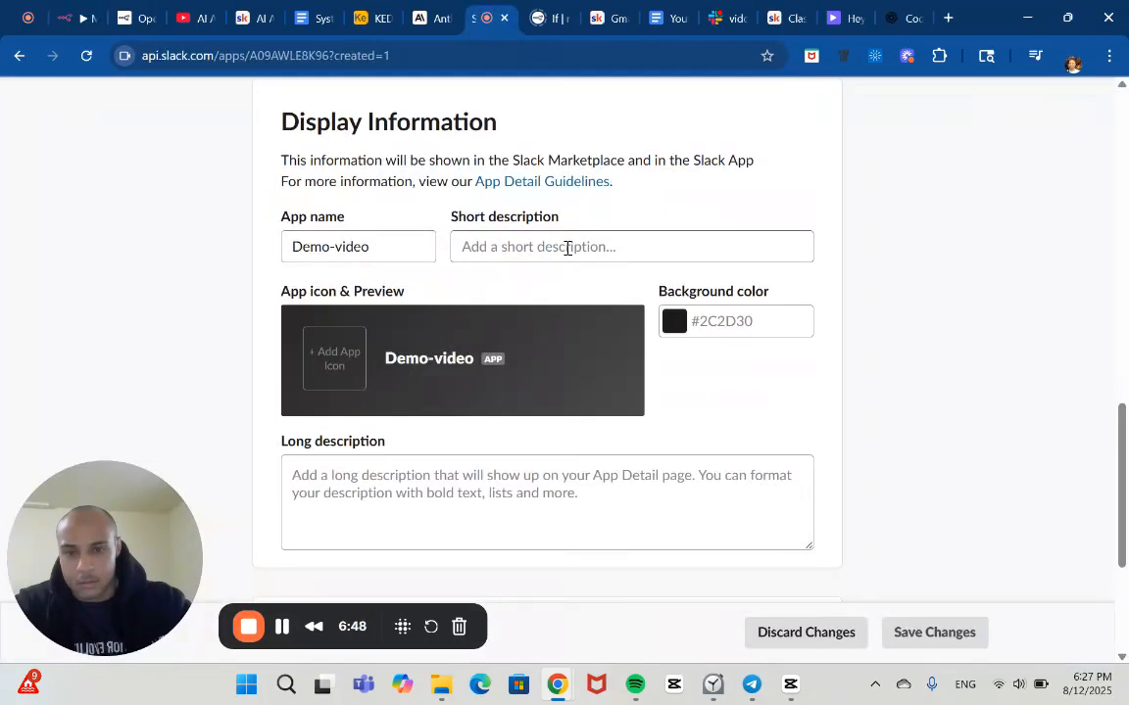
# Save short description 'Demo of video' with background #134bf2, then go to OAuth & Permissions
pyautogui.click(567, 247)
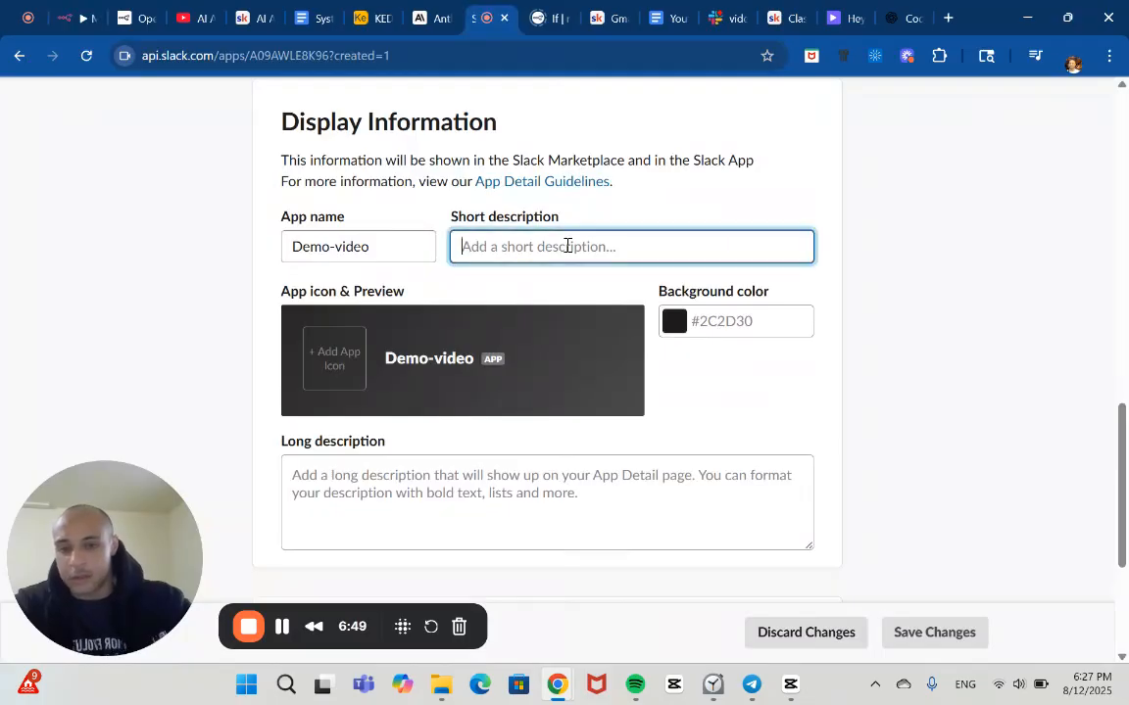
pyautogui.write('Demo of')
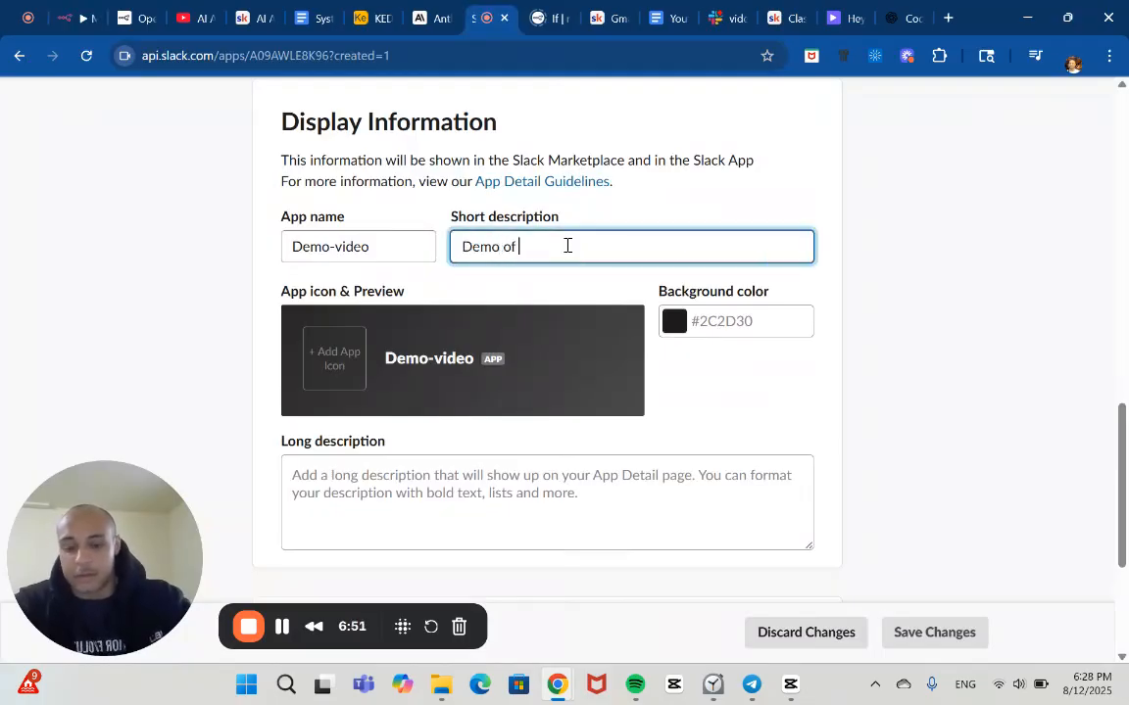
pyautogui.write(' video')
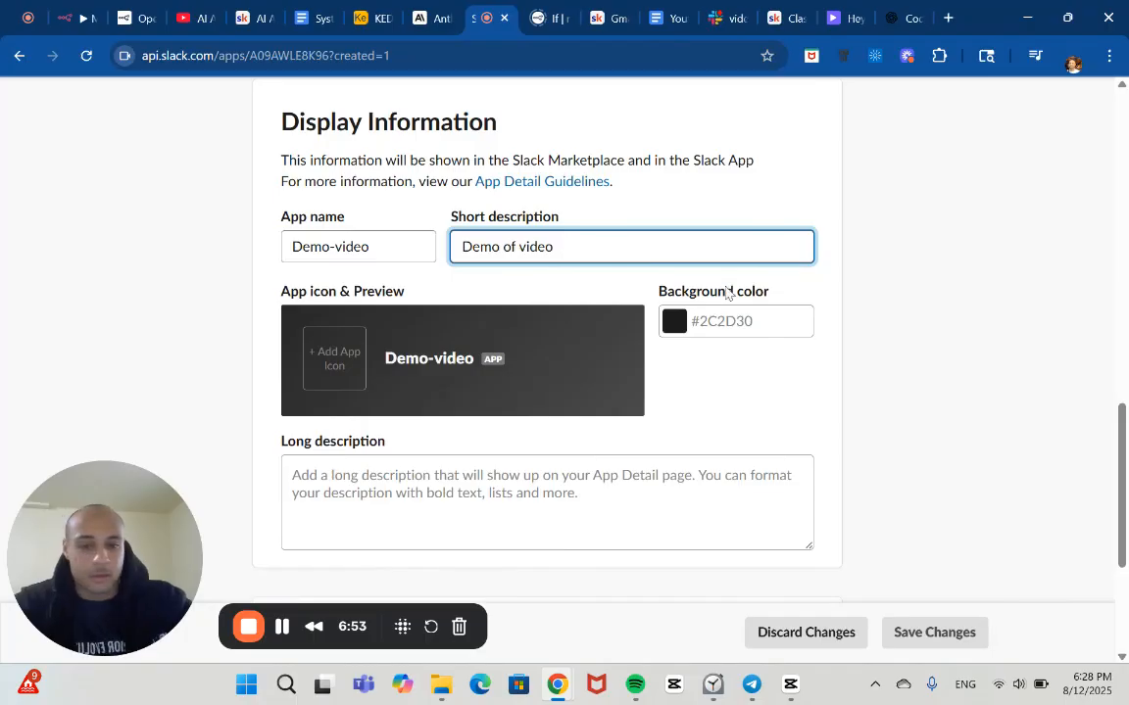
pyautogui.click(675, 323)
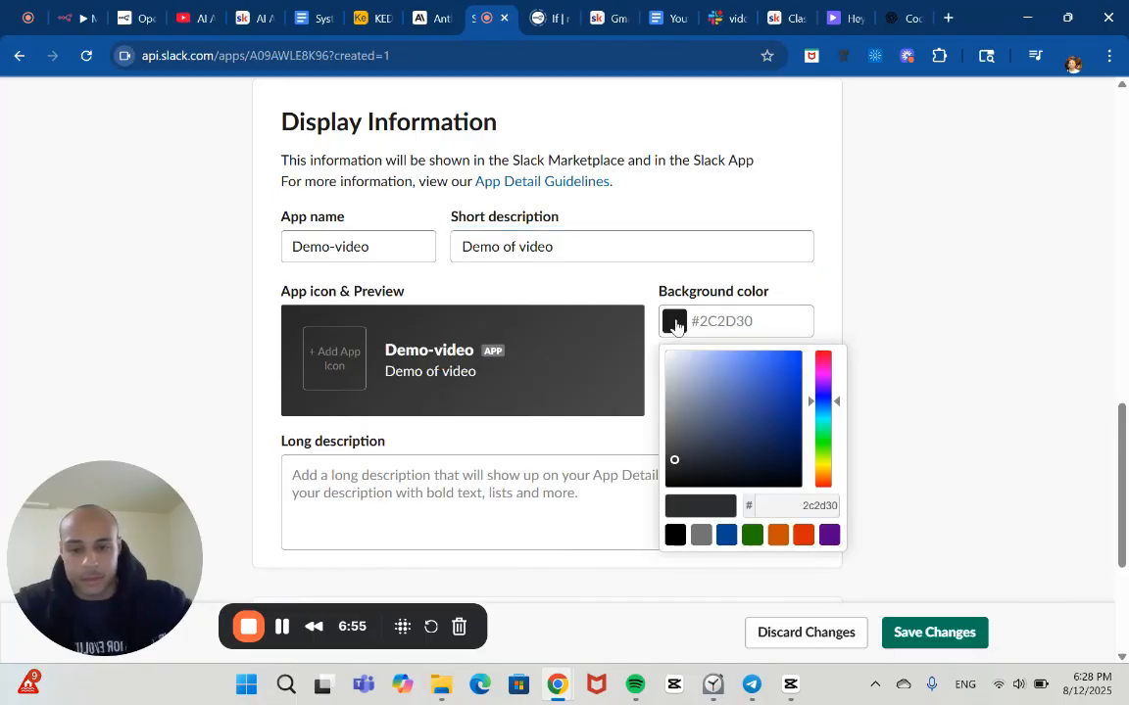
pyautogui.click(796, 358)
pyautogui.click(882, 258)
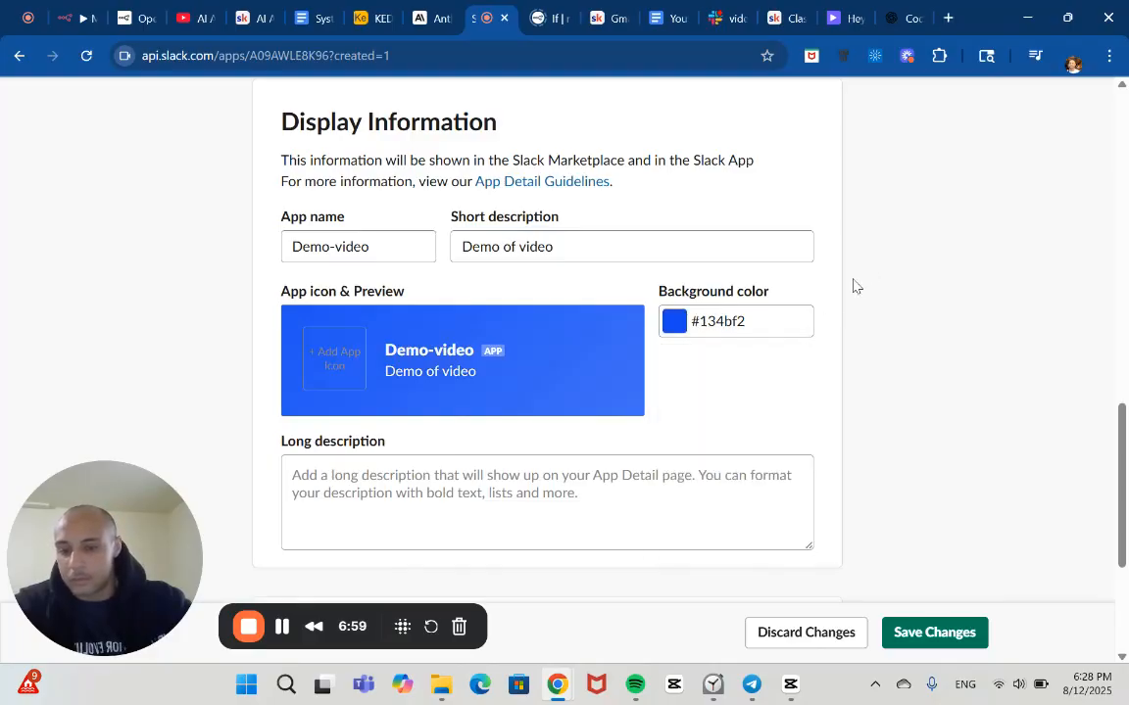
pyautogui.scroll(-3, 853, 287)
pyautogui.scroll(2, 879, 493)
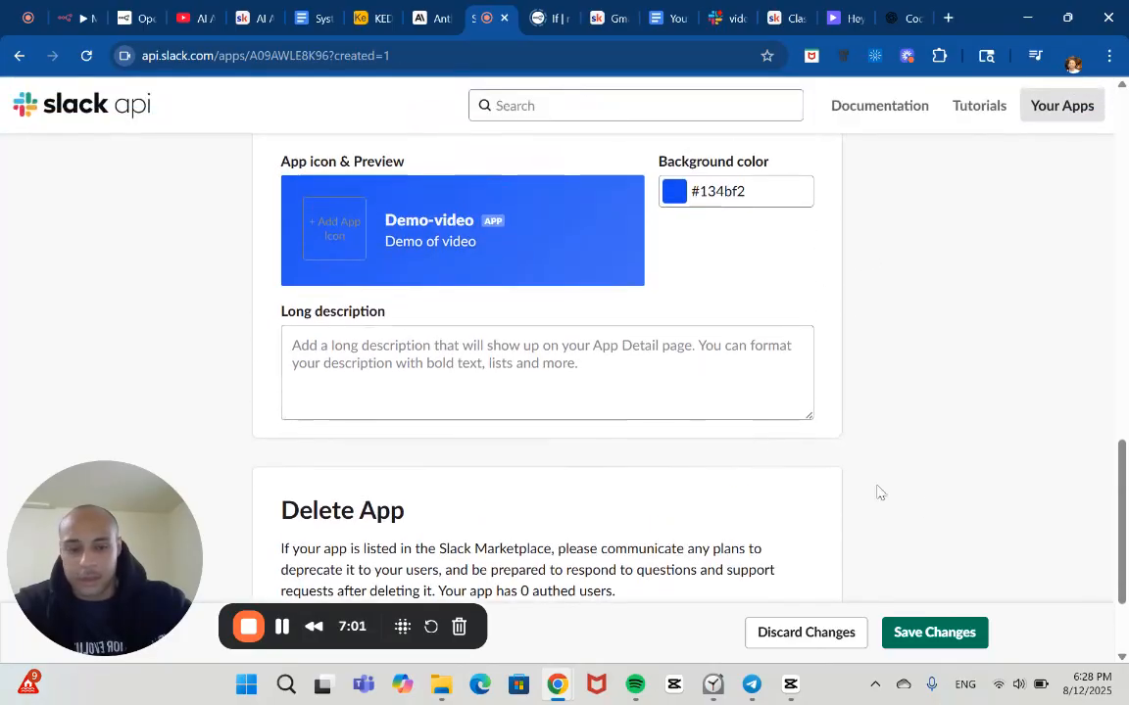
pyautogui.scroll(1, 879, 493)
pyautogui.click(943, 635)
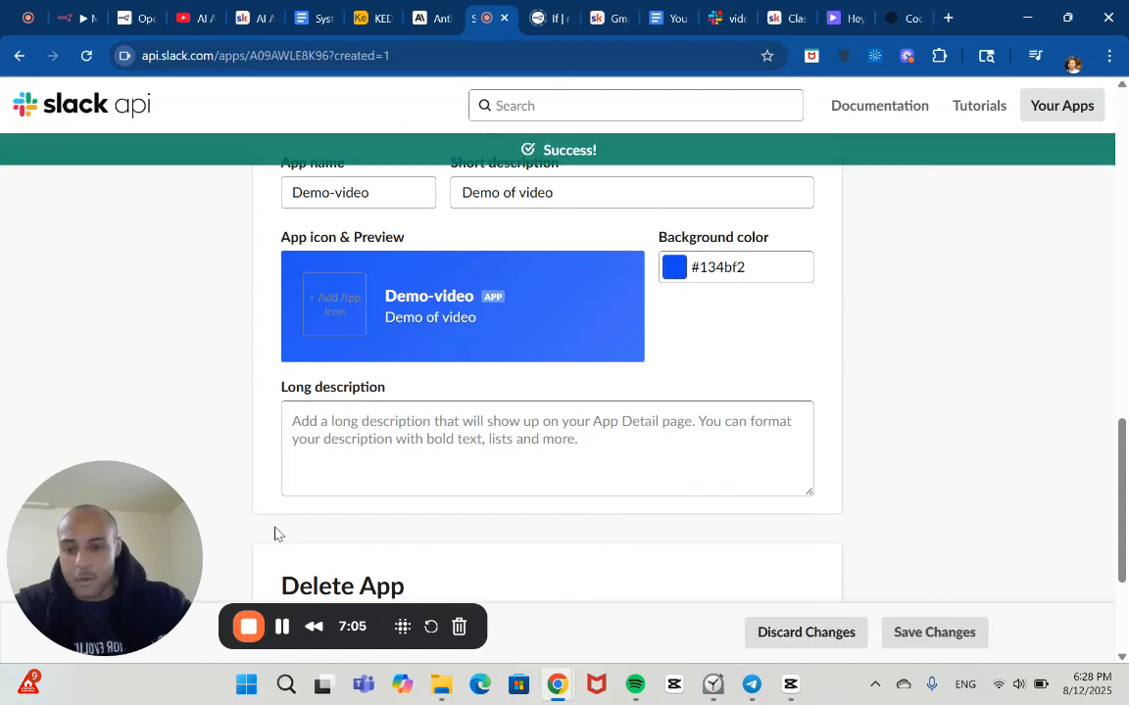
pyautogui.click(281, 627)
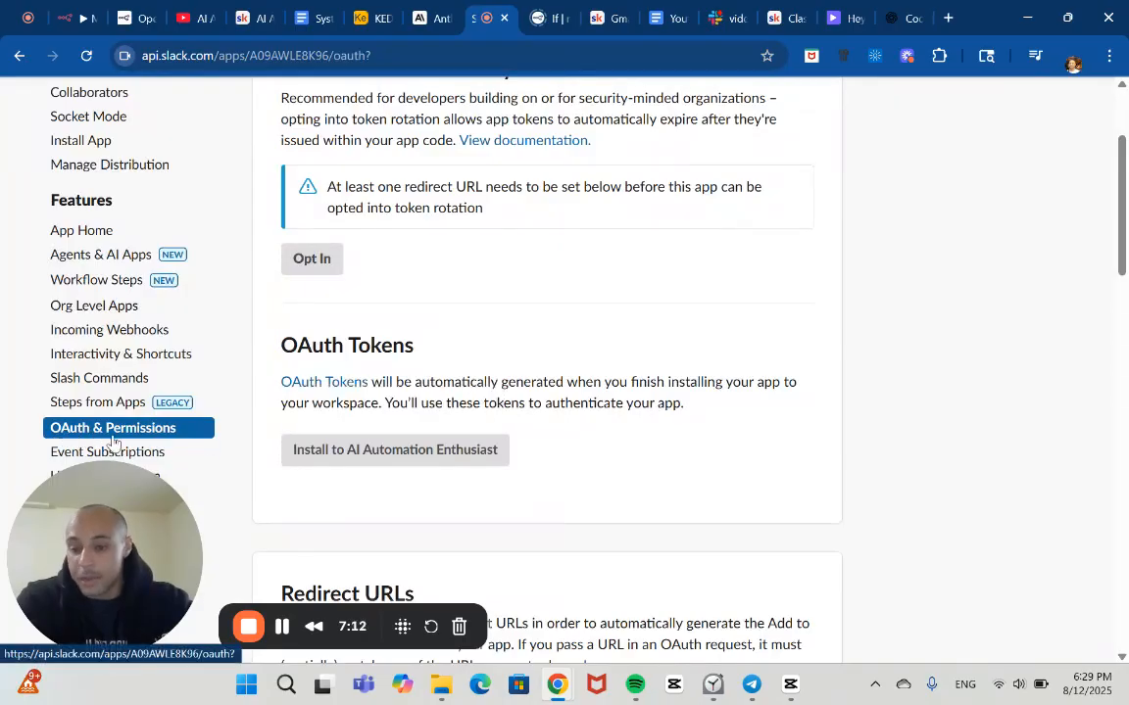
# Add the channels:history and chat:write bot token scopes
pyautogui.scroll(3, 403, 516)
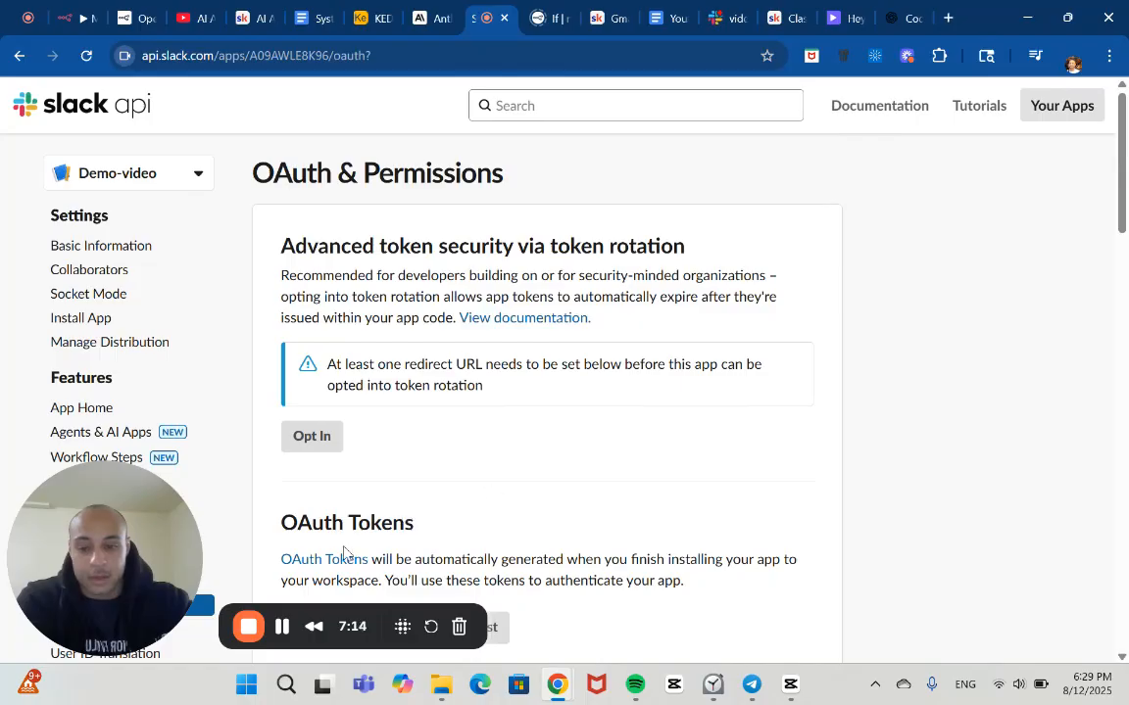
pyautogui.scroll(-10, 637, 397)
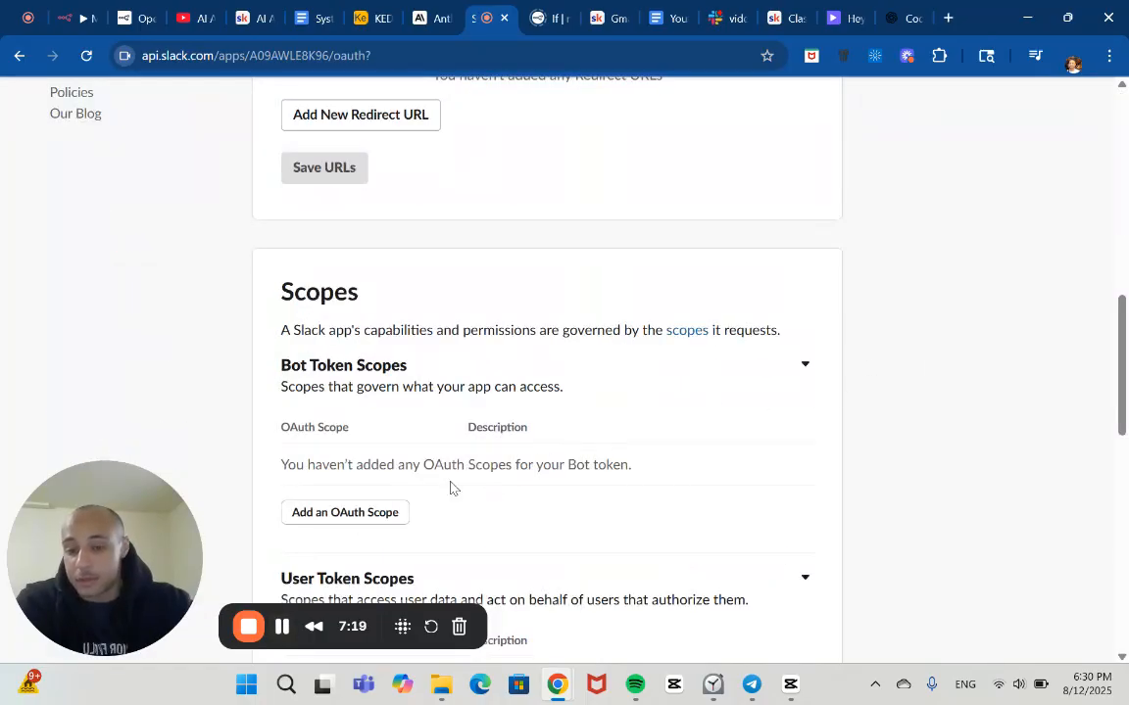
pyautogui.click(362, 523)
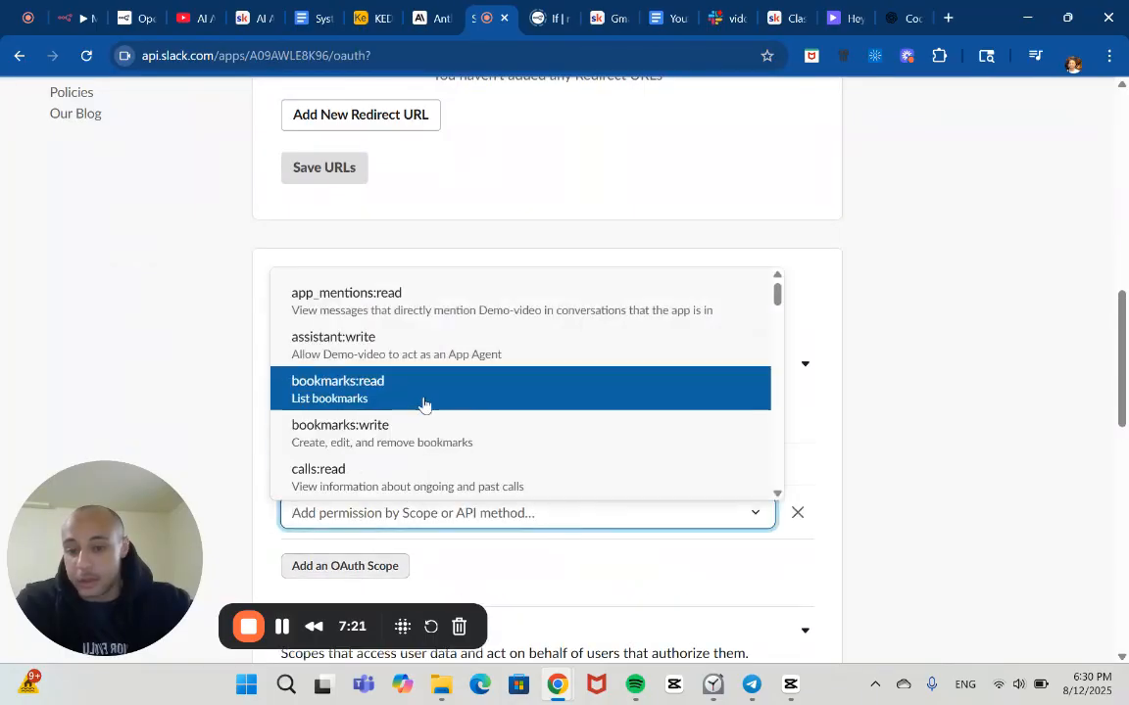
pyautogui.write('chann')
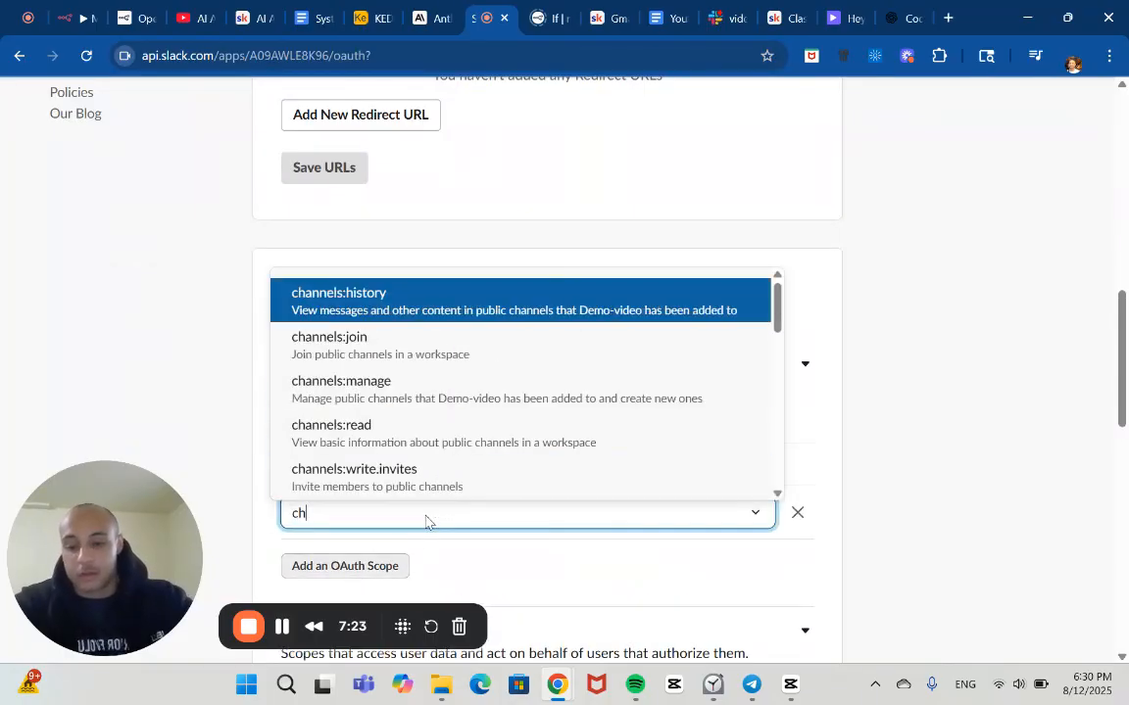
pyautogui.click(423, 307)
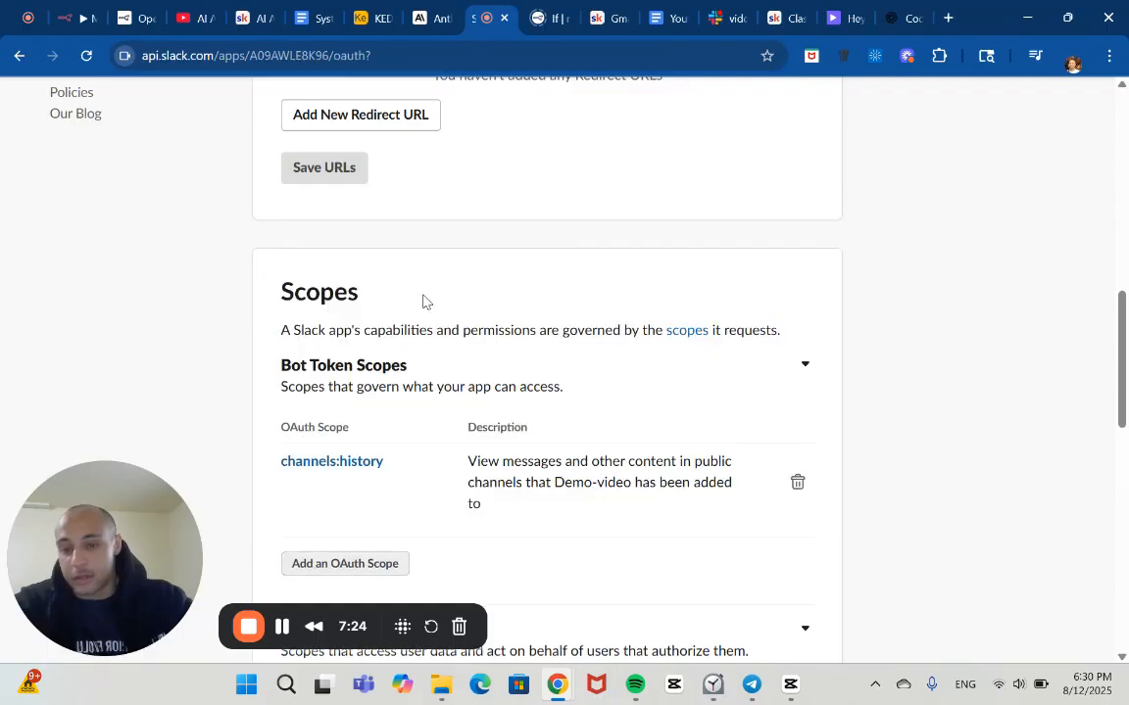
pyautogui.click(362, 565)
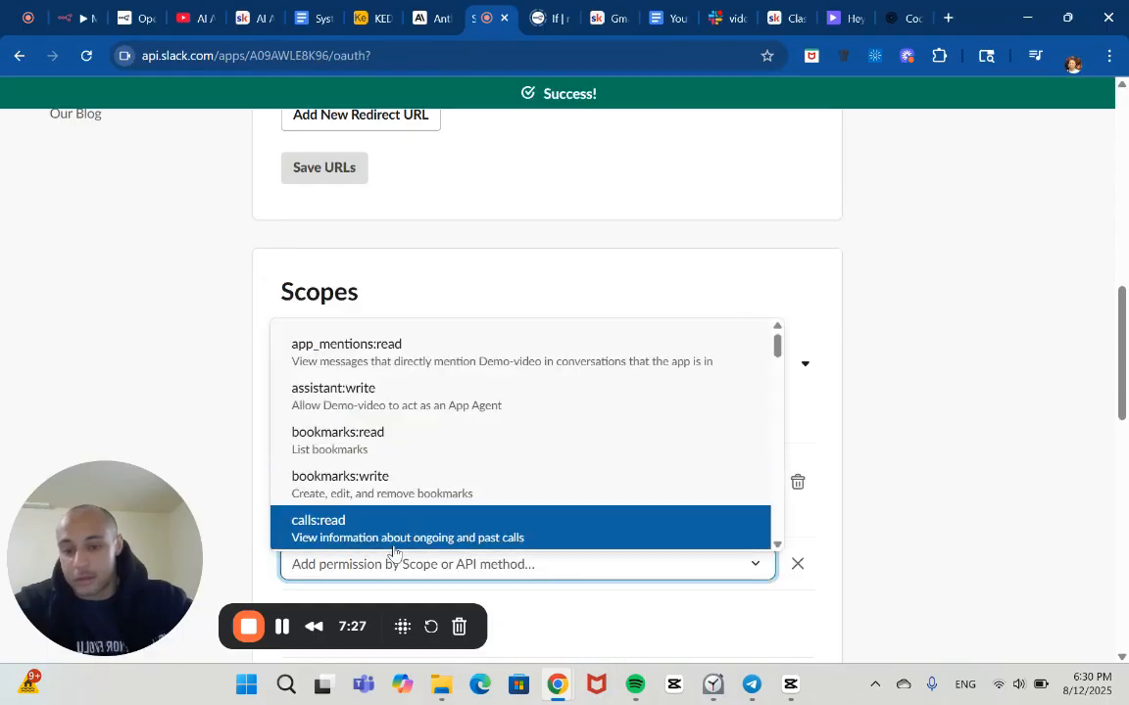
pyautogui.write('cha')
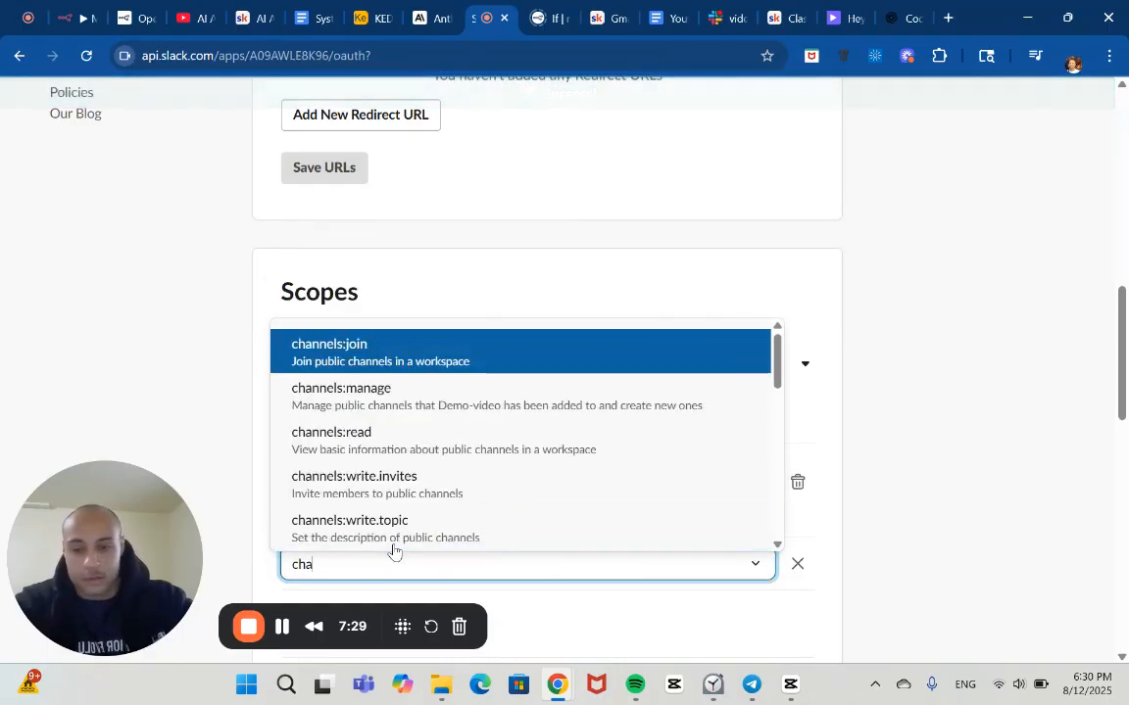
pyautogui.write('t')
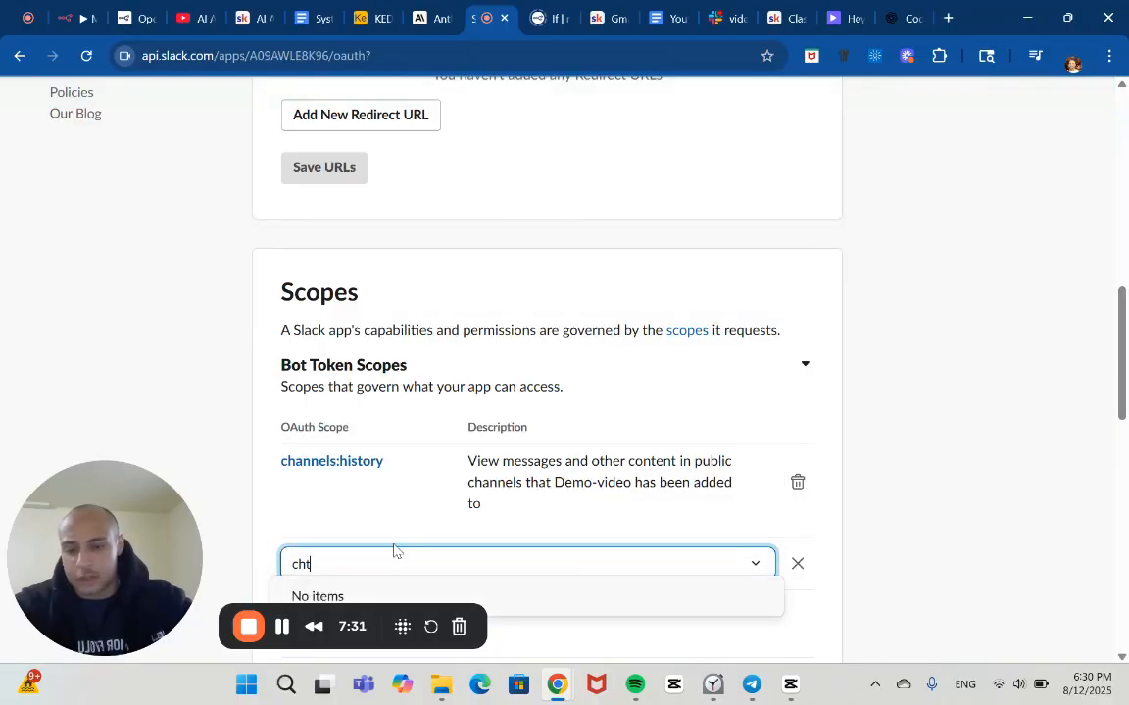
pyautogui.press('BackSpace')
pyautogui.write('ar')
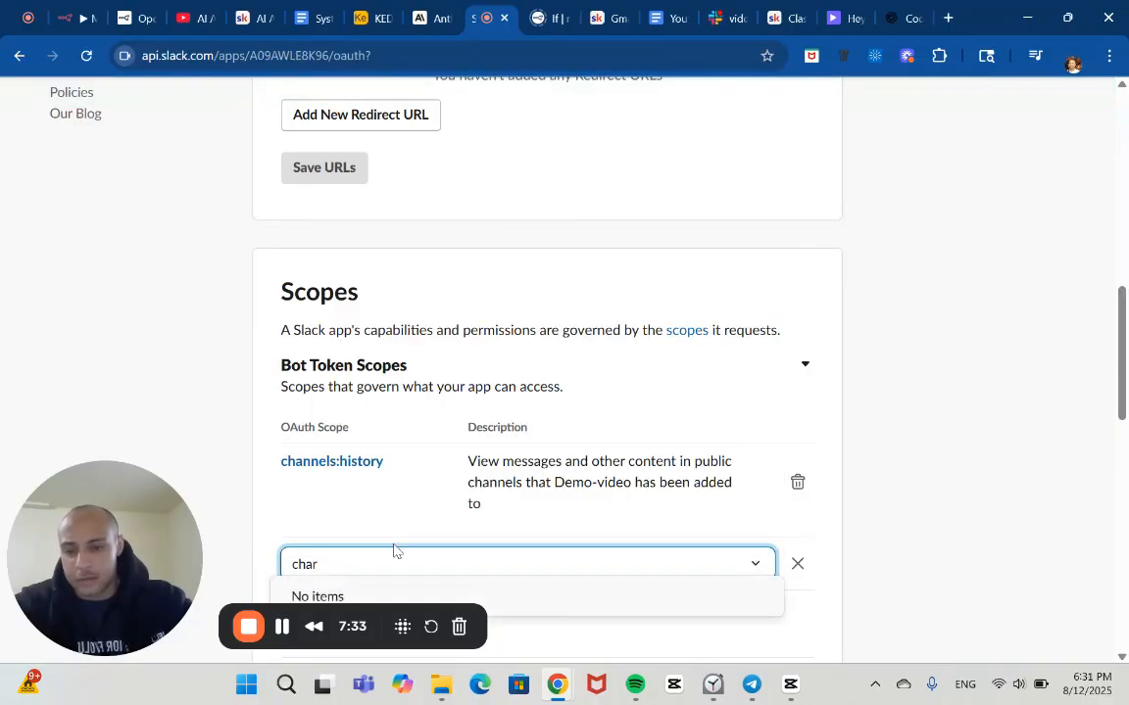
pyautogui.press('BackSpace')
pyautogui.write('t')
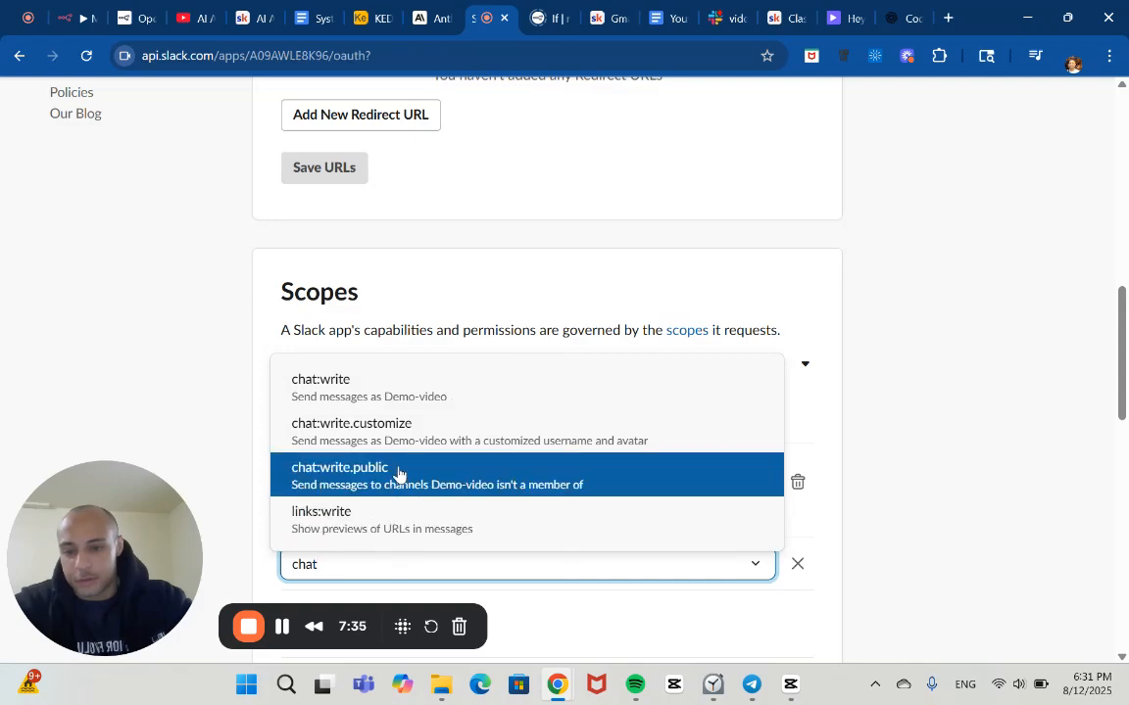
pyautogui.click(408, 390)
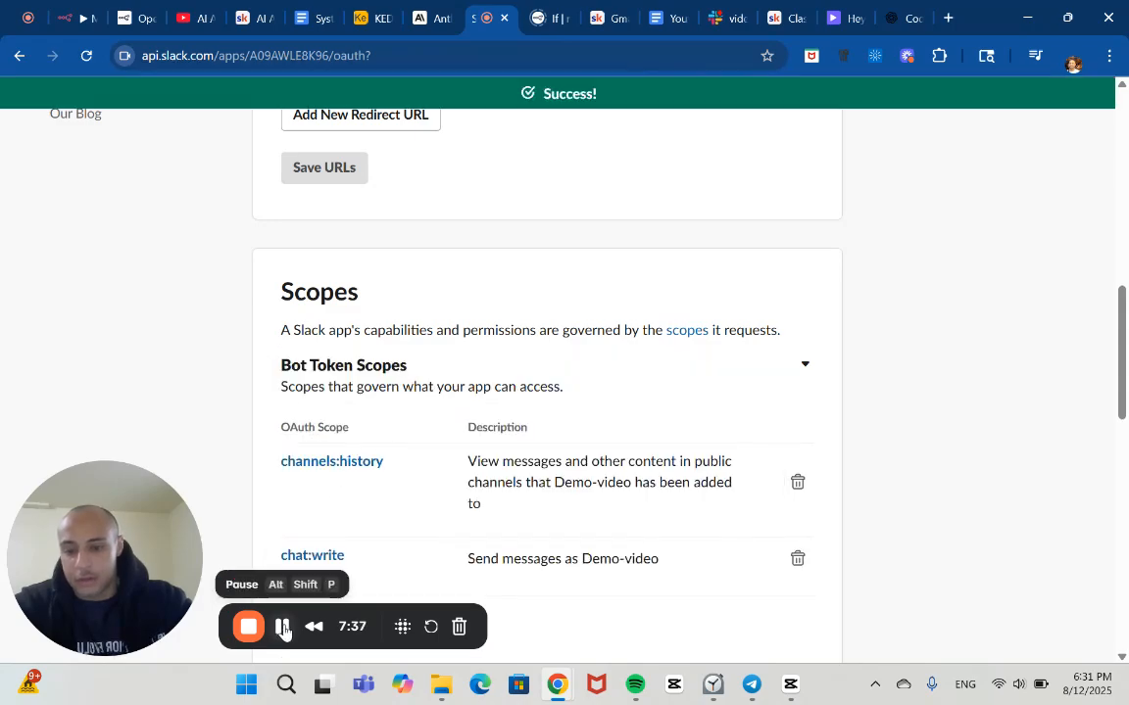
pyautogui.scroll(-2, 260, 470)
# Add the files:read, files:write and groups:history bot token scopes
pyautogui.click(334, 524)
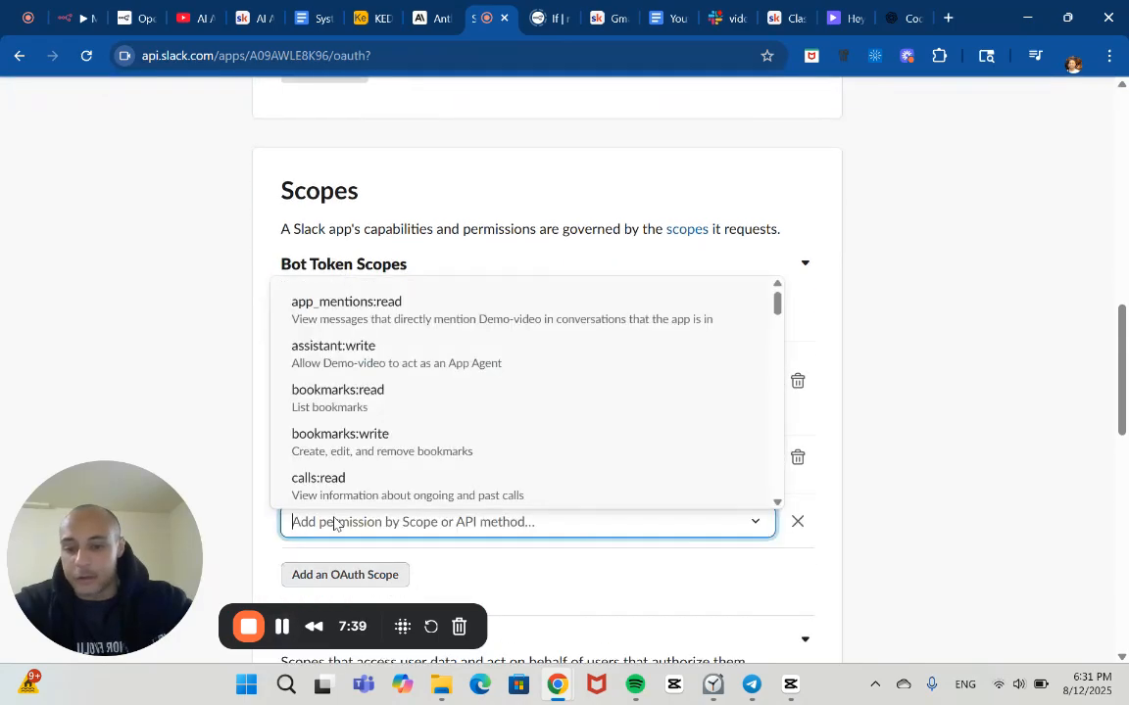
pyautogui.write('files')
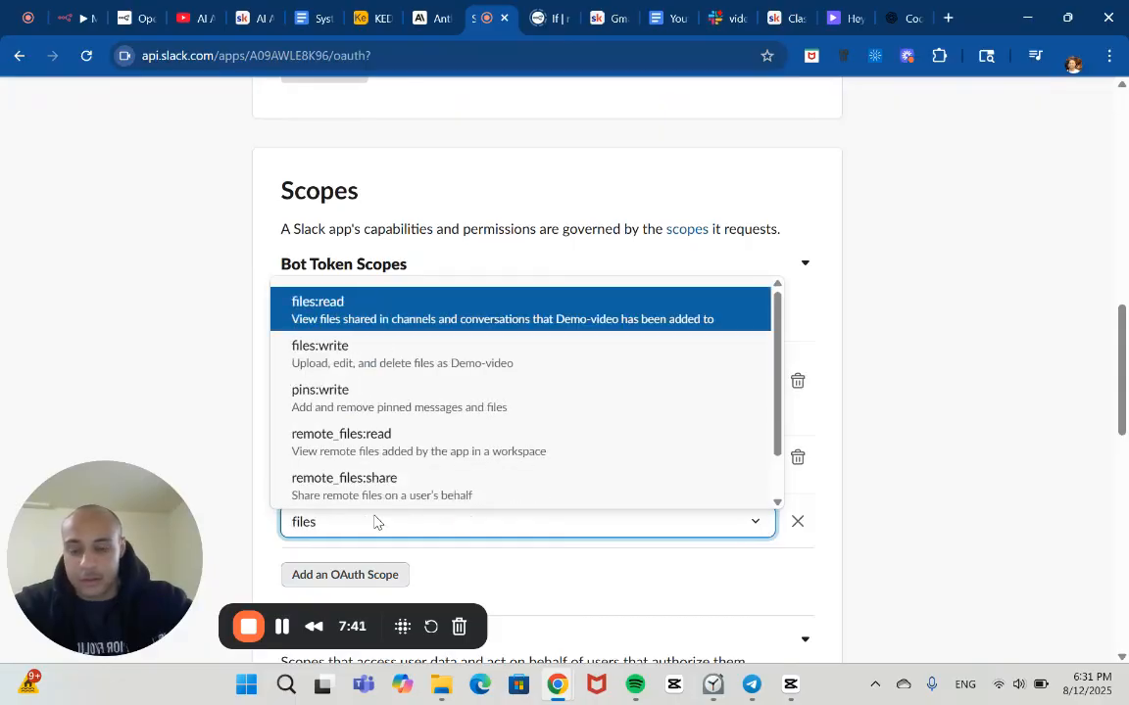
pyautogui.click(390, 319)
pyautogui.scroll(-3, 383, 535)
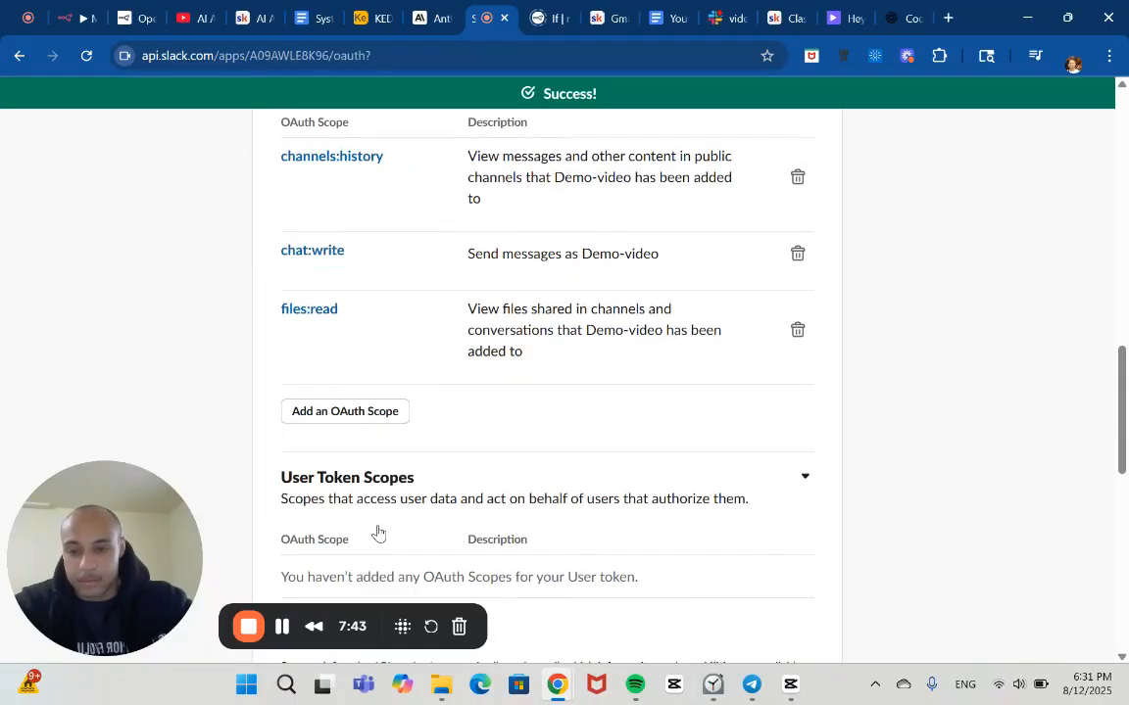
pyautogui.click(361, 421)
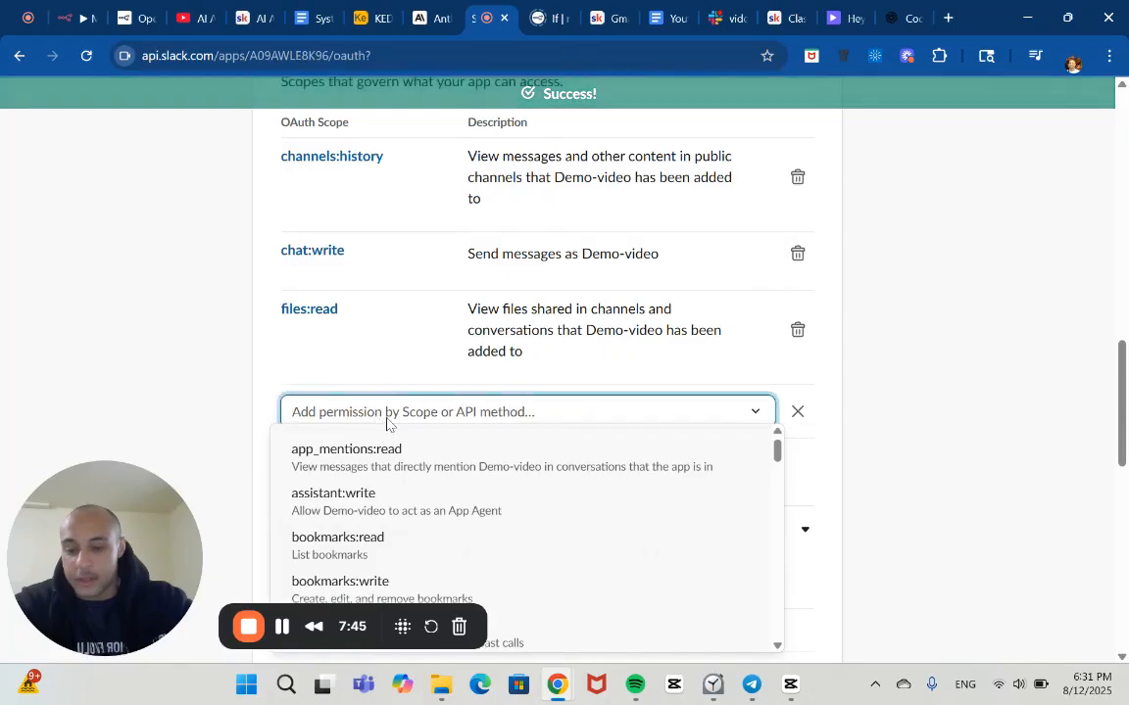
pyautogui.write('file')
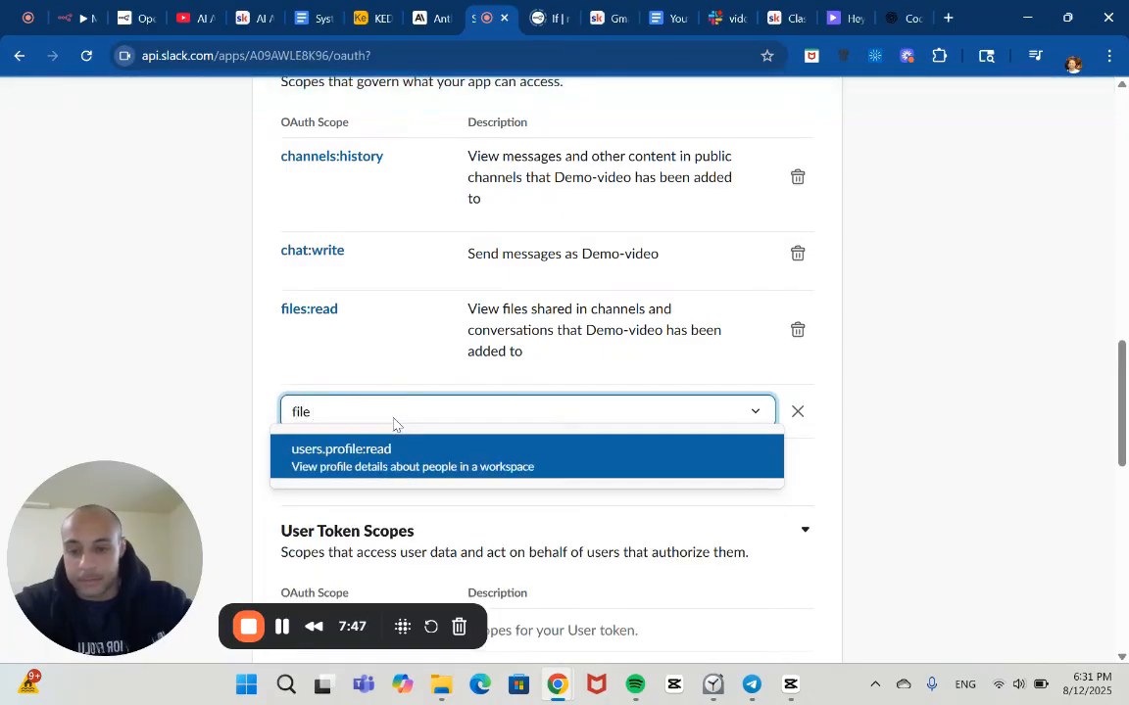
pyautogui.press('BackSpace')
pyautogui.click(379, 469)
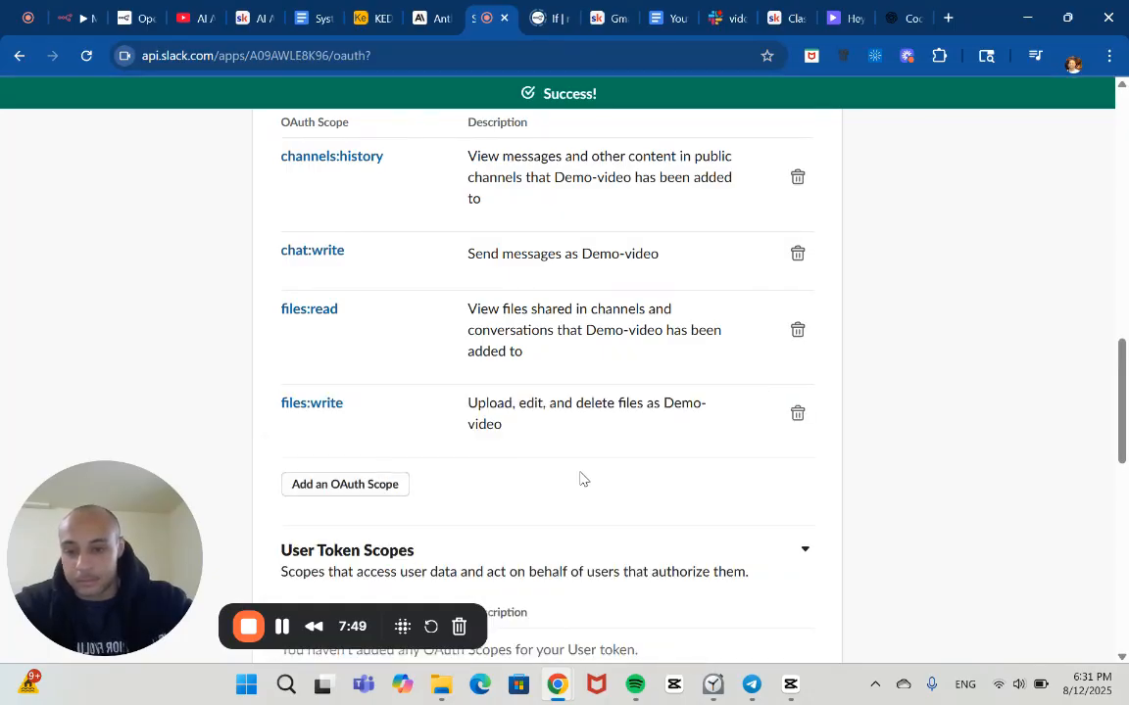
pyautogui.scroll(-1, 580, 479)
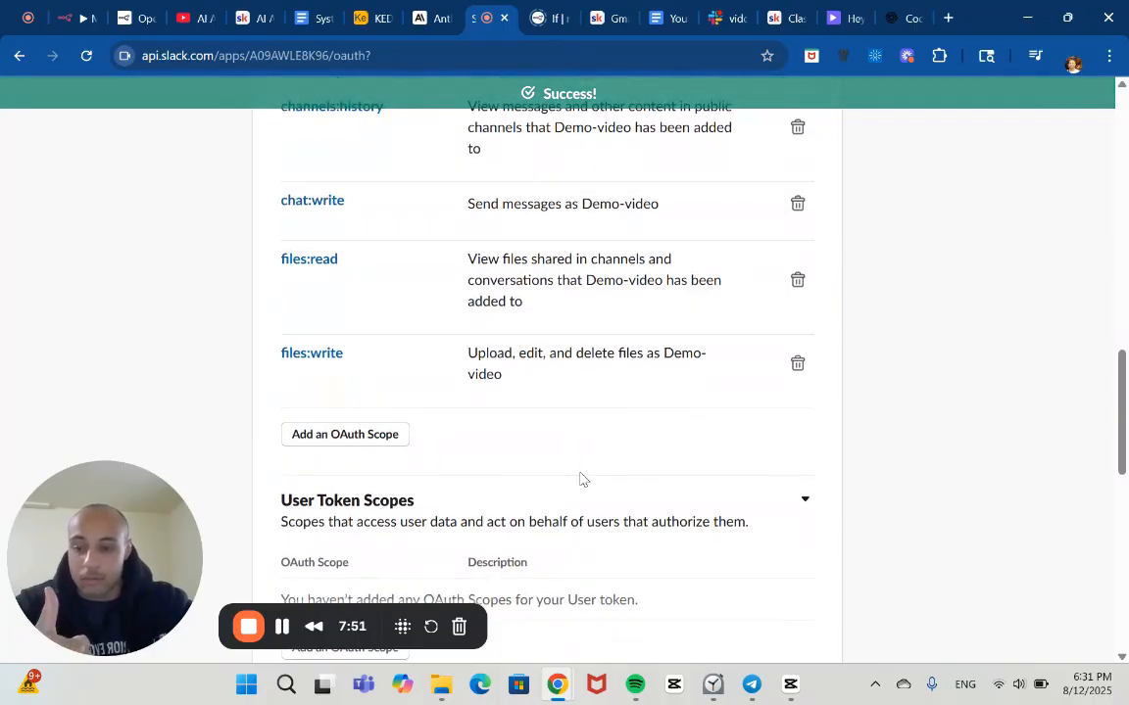
pyautogui.scroll(1, 569, 484)
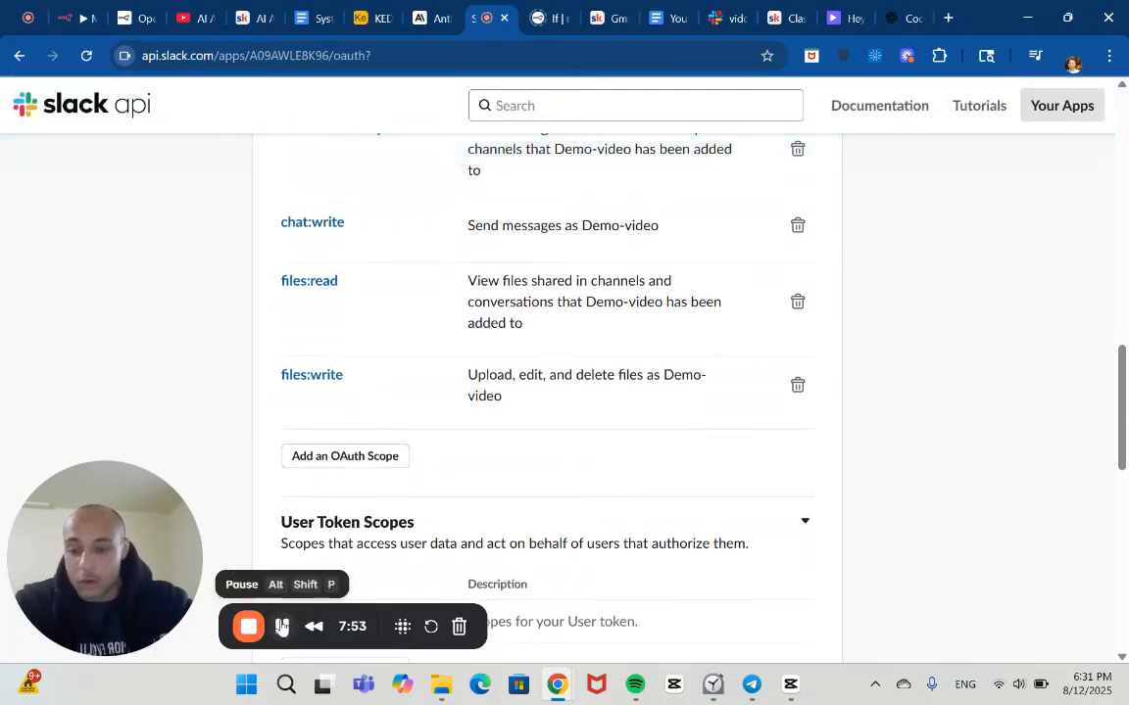
pyautogui.click(346, 454)
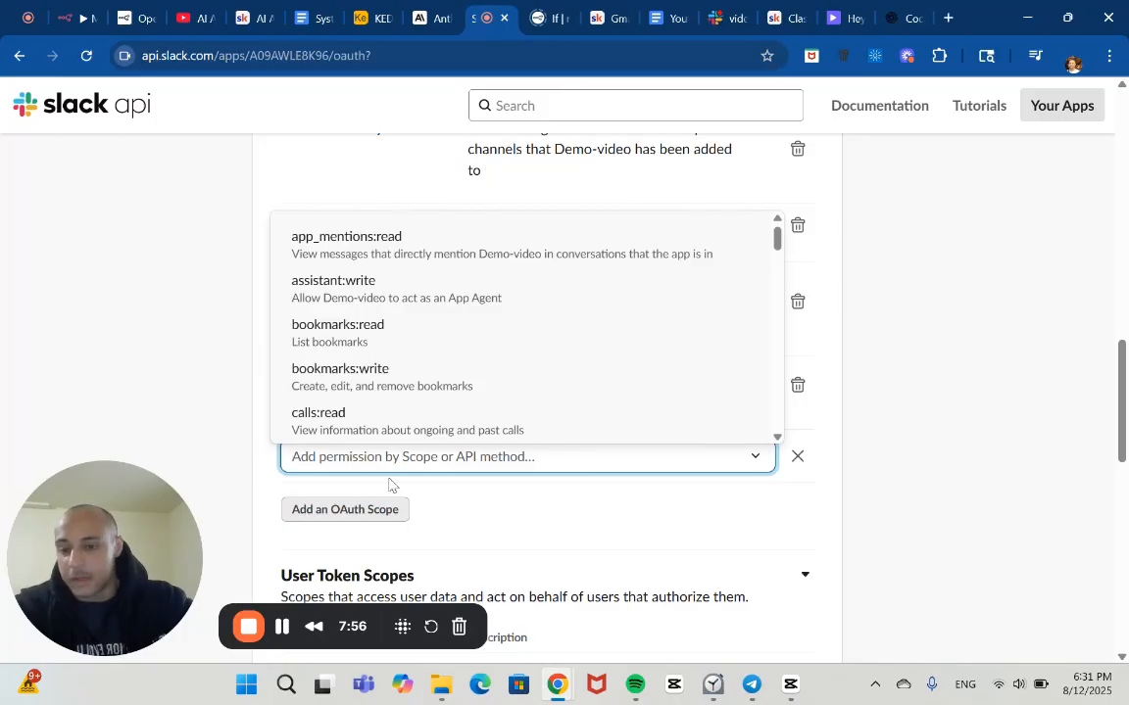
pyautogui.write('grou')
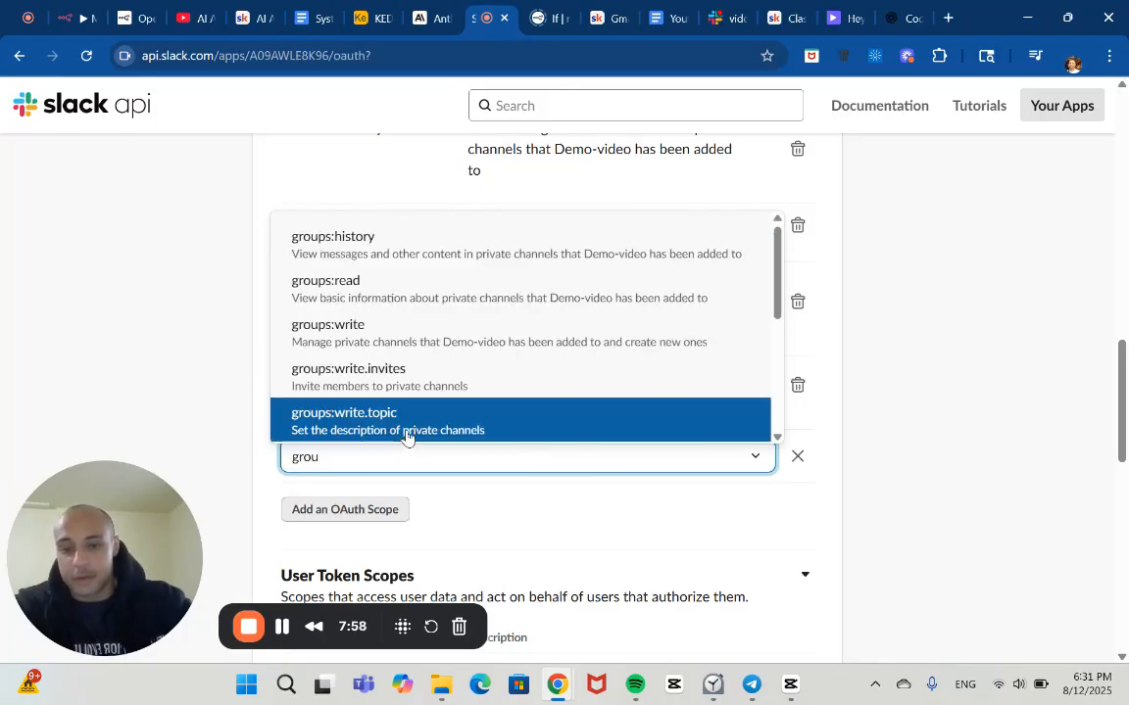
pyautogui.click(493, 250)
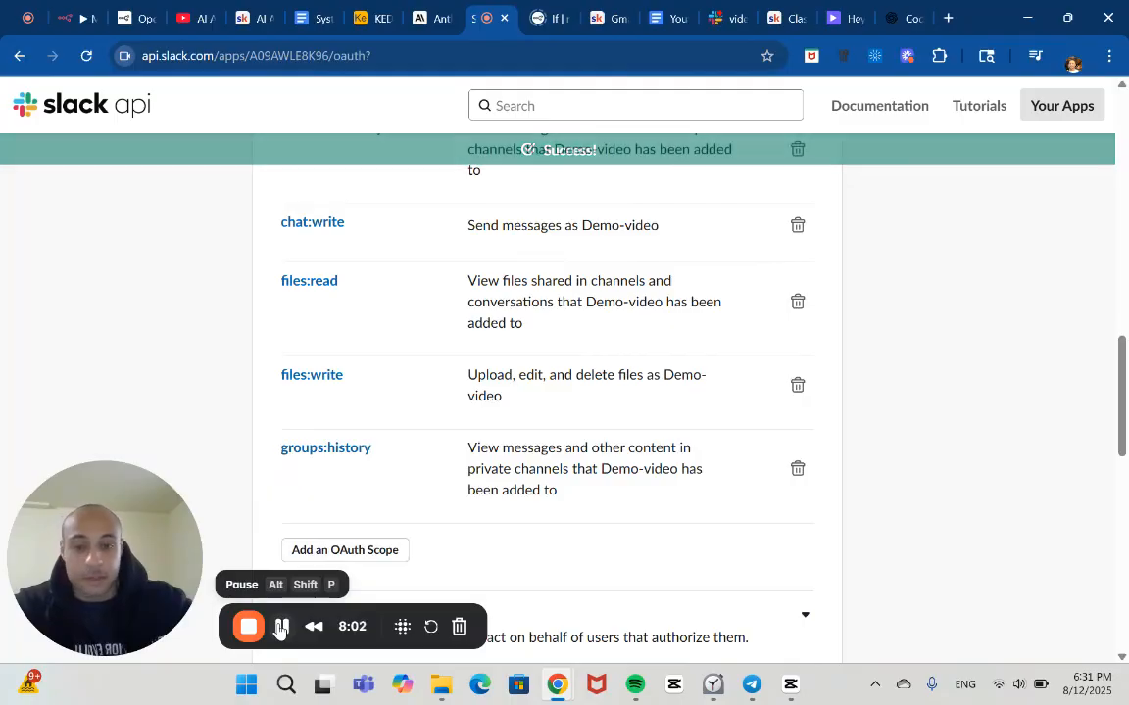
pyautogui.scroll(10, 281, 624)
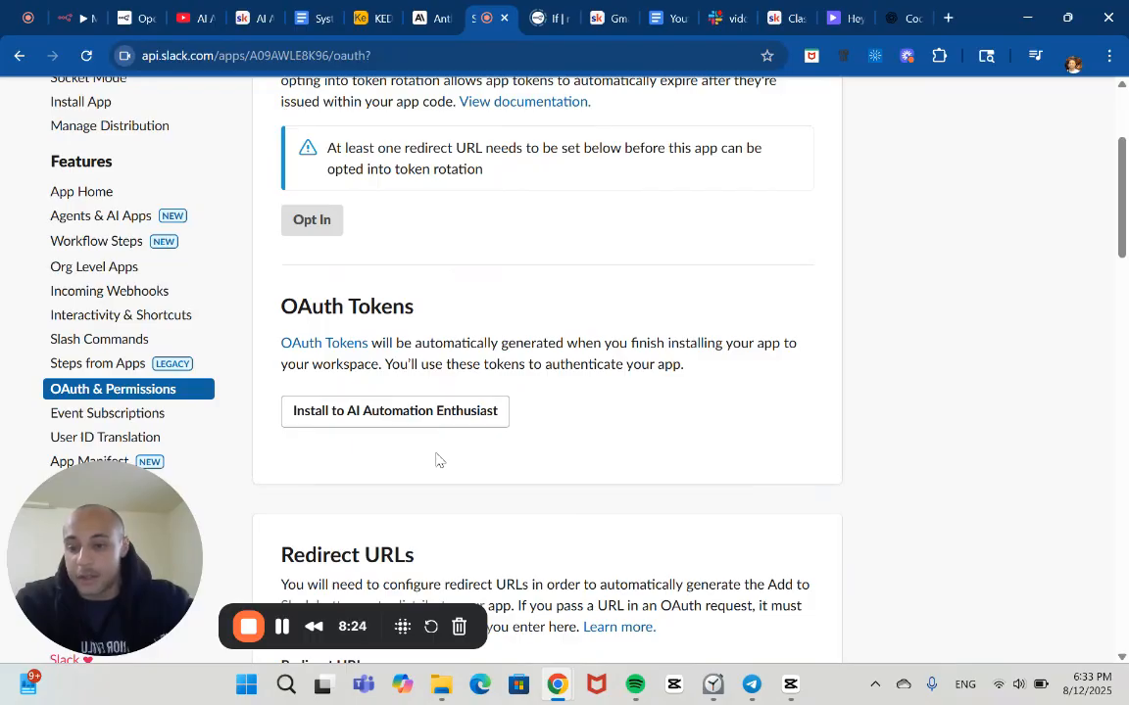
# In n8n, discard the new Slack credential form, keep the existing credential, and close the Slack Trigger
pyautogui.click(79, 19)
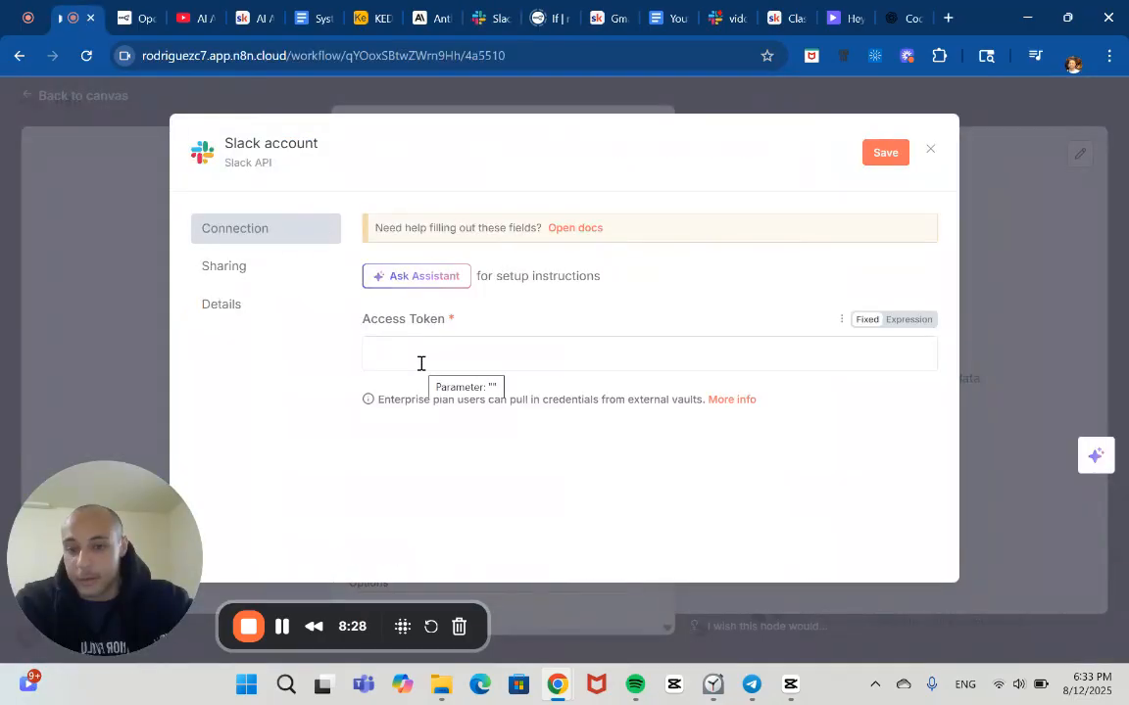
pyautogui.click(931, 153)
pyautogui.click(573, 282)
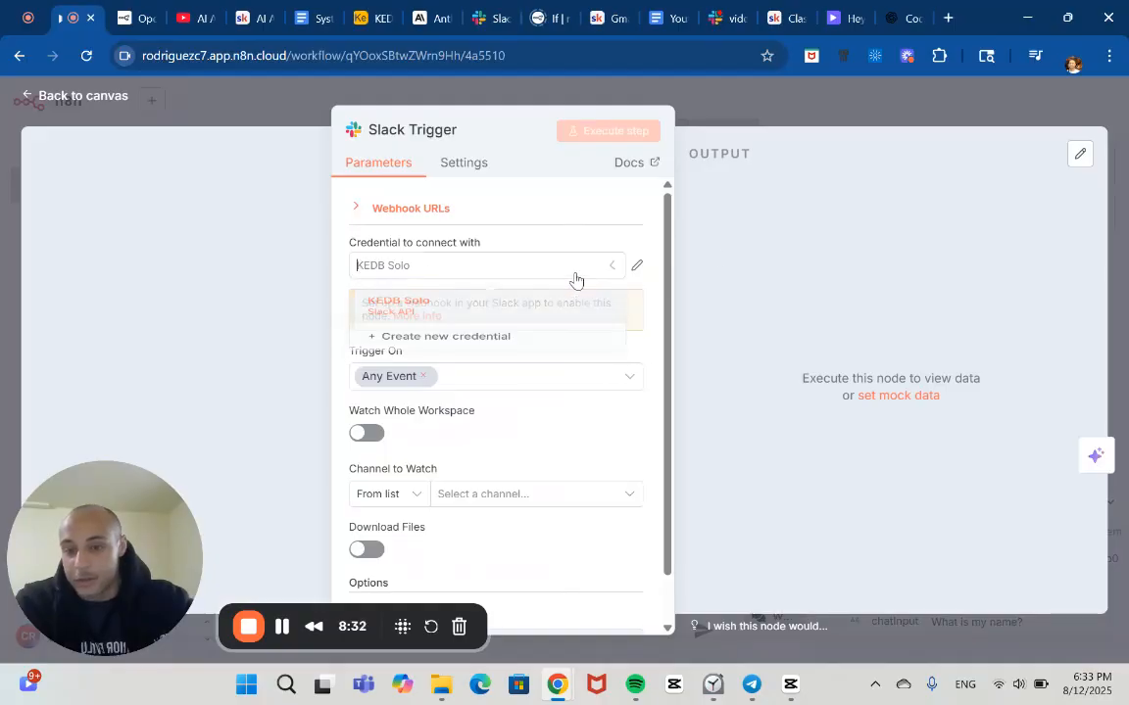
pyautogui.click(551, 315)
pyautogui.scroll(-1, 584, 405)
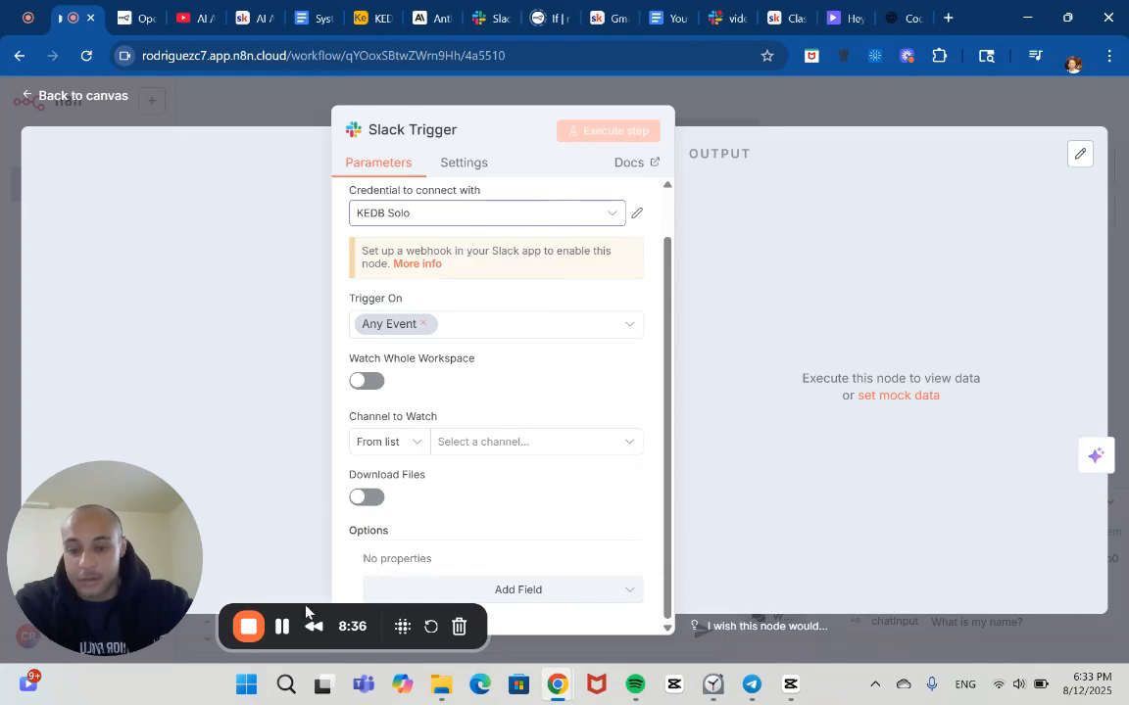
pyautogui.press('Escape')
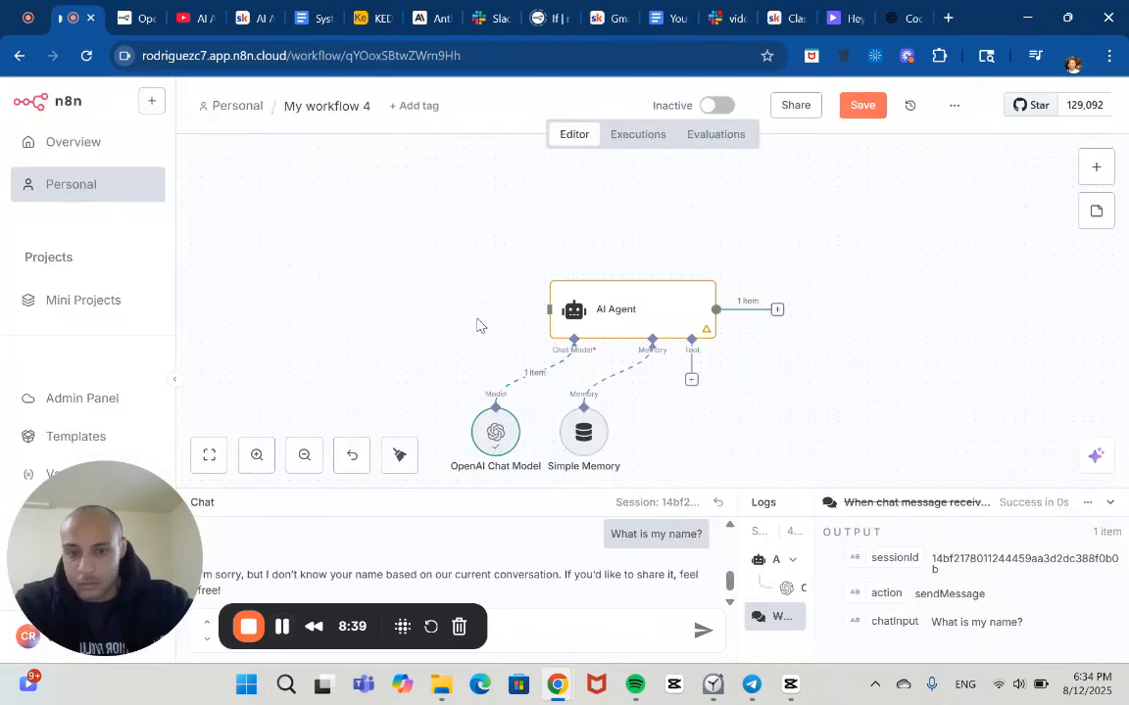
# Add a Slack 'Send a message' action node to the workflow
pyautogui.click(777, 311)
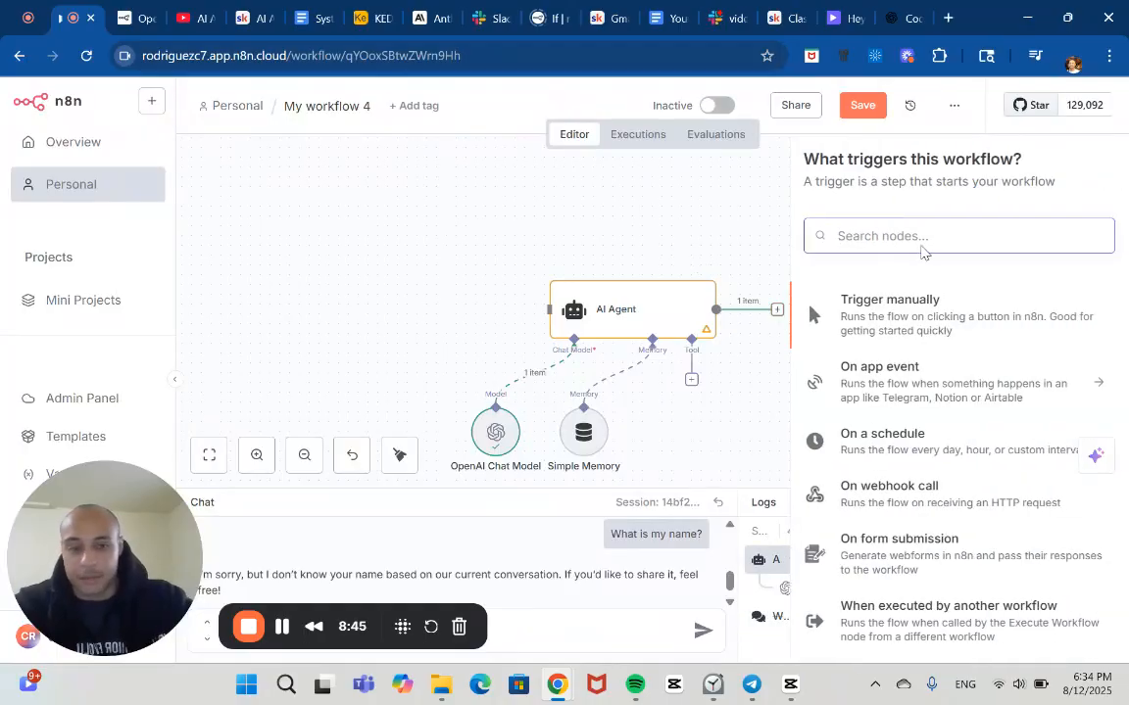
pyautogui.write('slack')
pyautogui.click(890, 312)
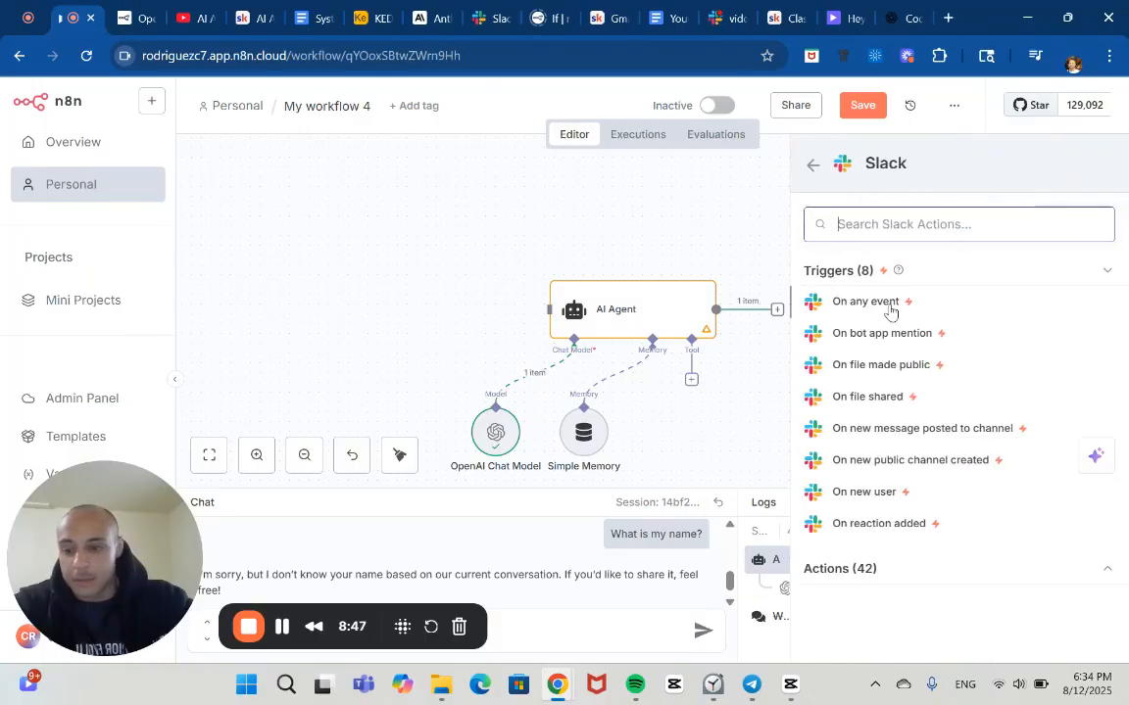
pyautogui.click(859, 574)
pyautogui.scroll(-5, 859, 579)
pyautogui.scroll(-10, 861, 579)
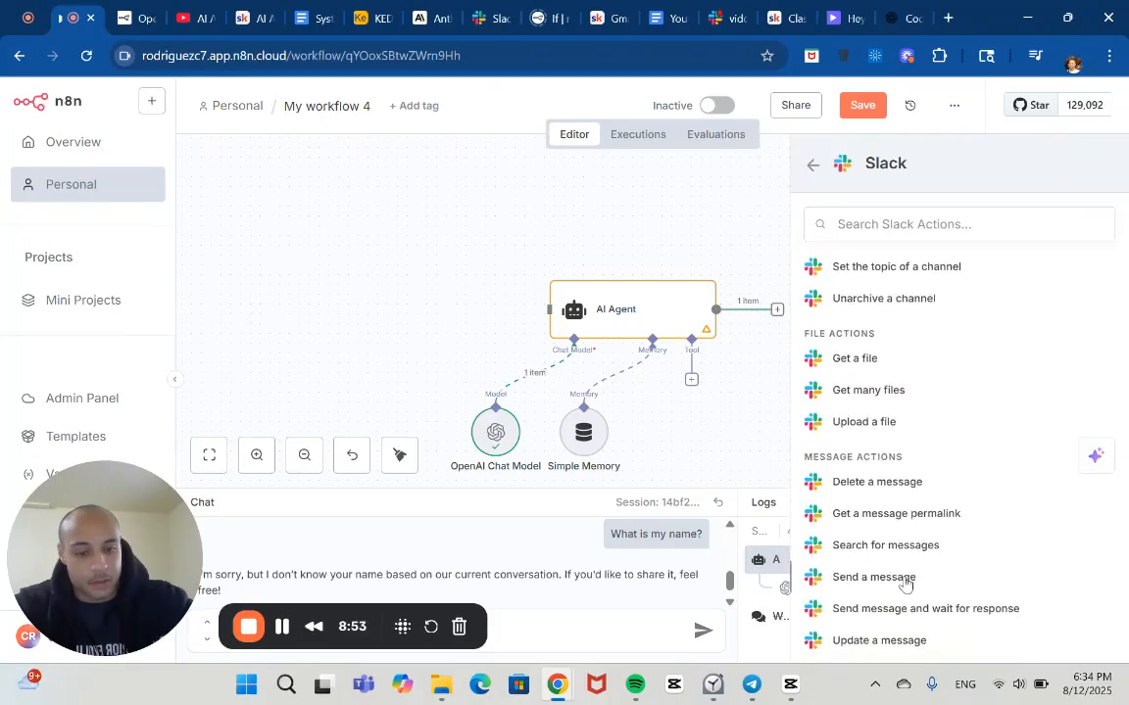
pyautogui.scroll(-2, 862, 579)
pyautogui.click(875, 514)
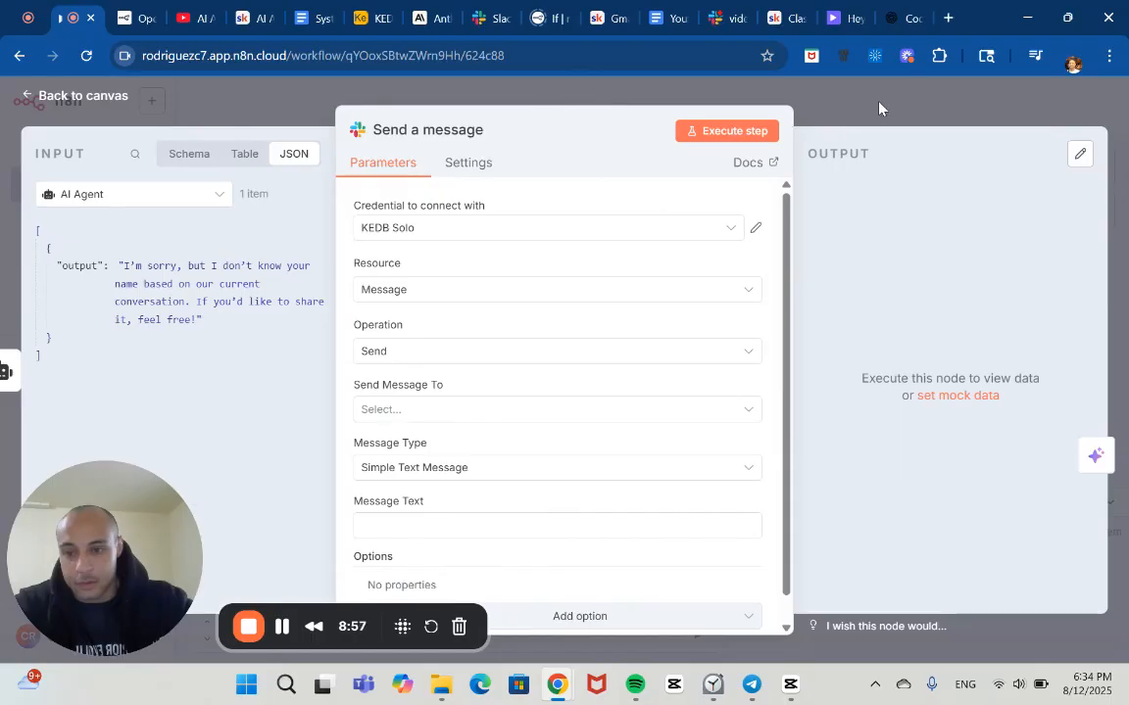
pyautogui.click(873, 105)
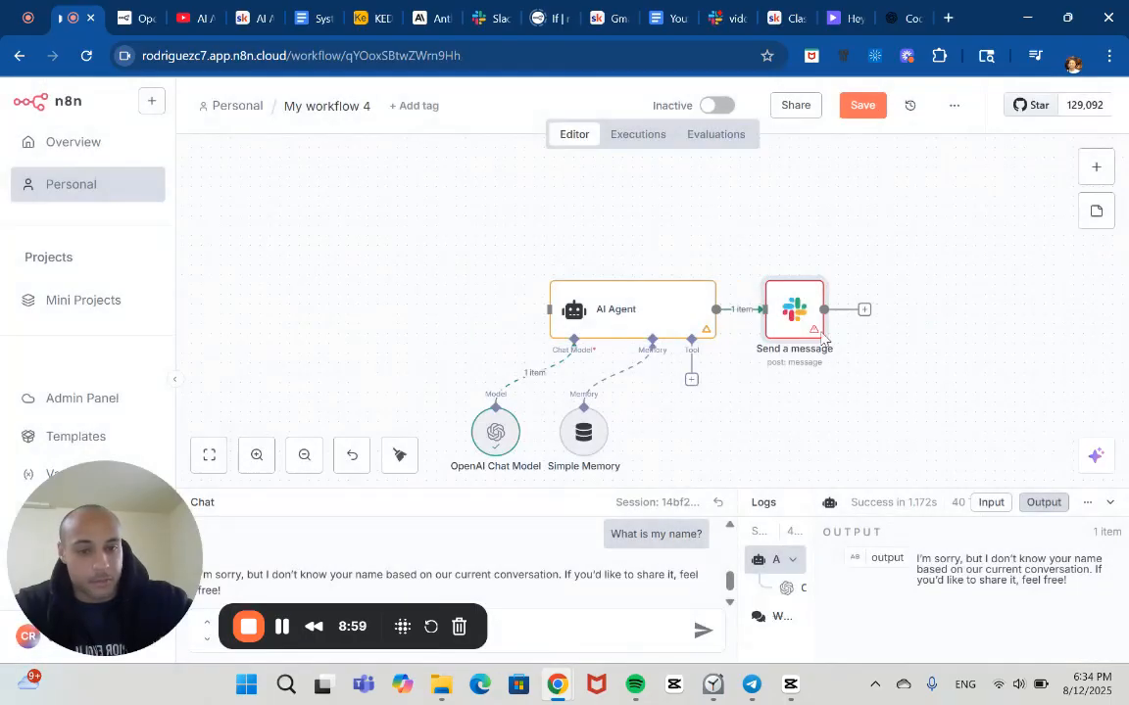
# Move Send a message left of the AI Agent, remove the loop link, and connect it to the AI Agent
pyautogui.moveTo(785, 307); pyautogui.dragTo(415, 292)
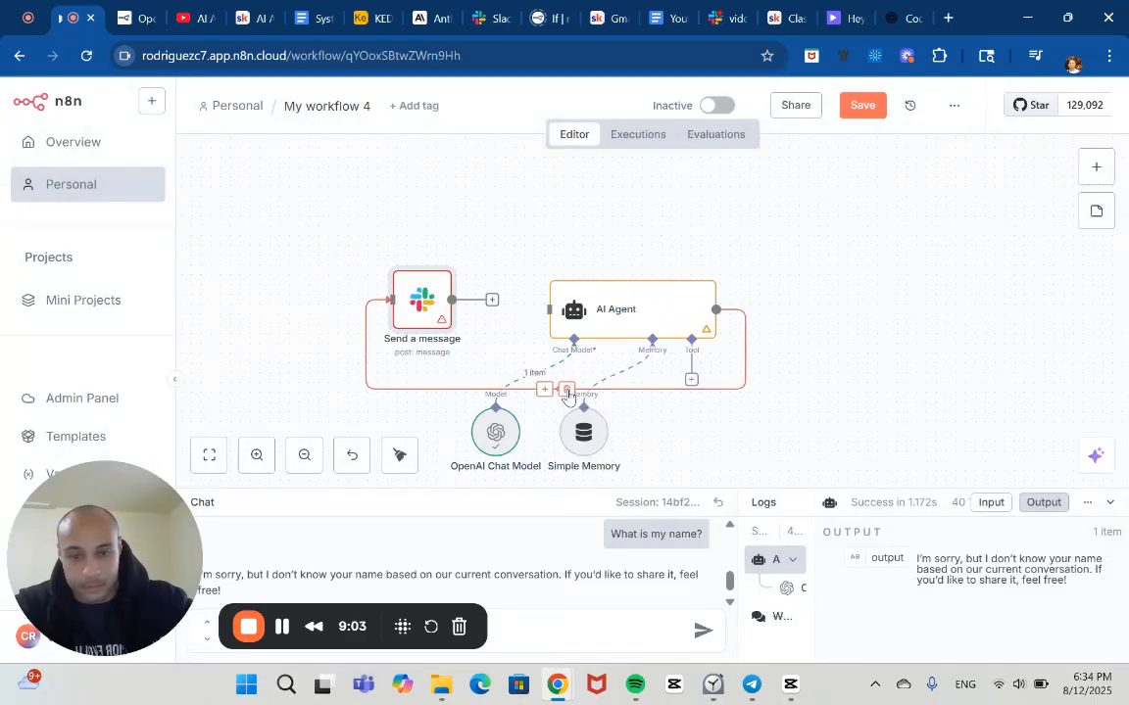
pyautogui.click(572, 389)
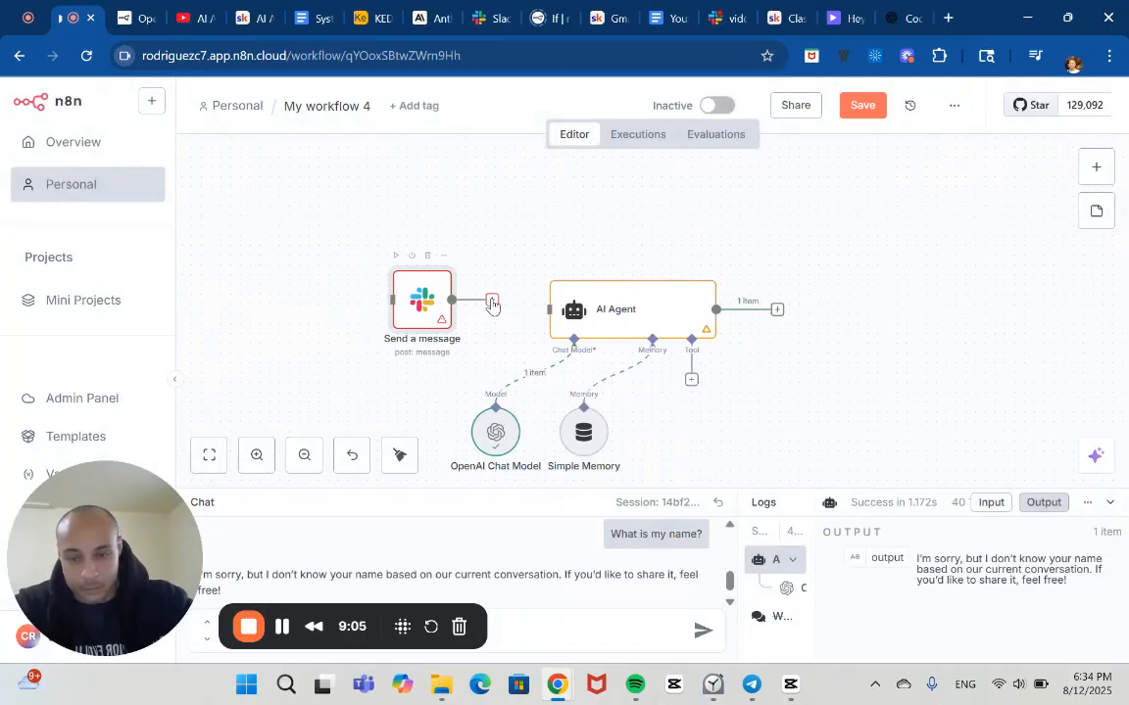
pyautogui.moveTo(492, 304); pyautogui.dragTo(549, 310)
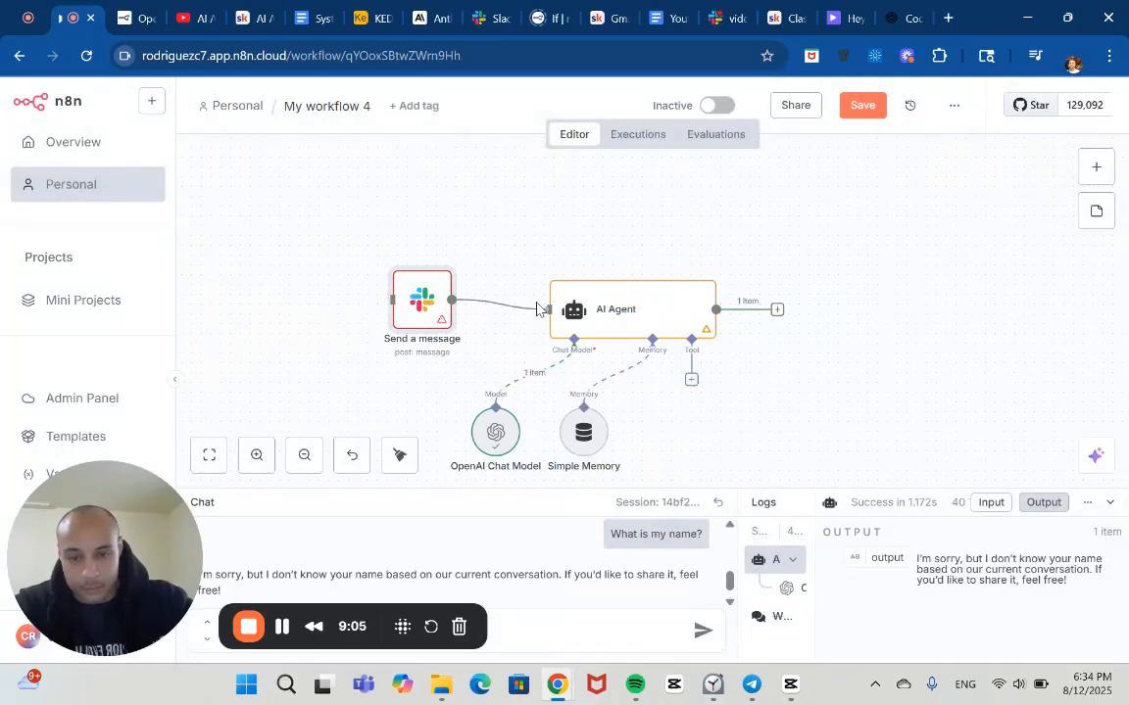
# Set Send Message To to Channel and keep the Demo video credential
pyautogui.doubleClick(408, 306)
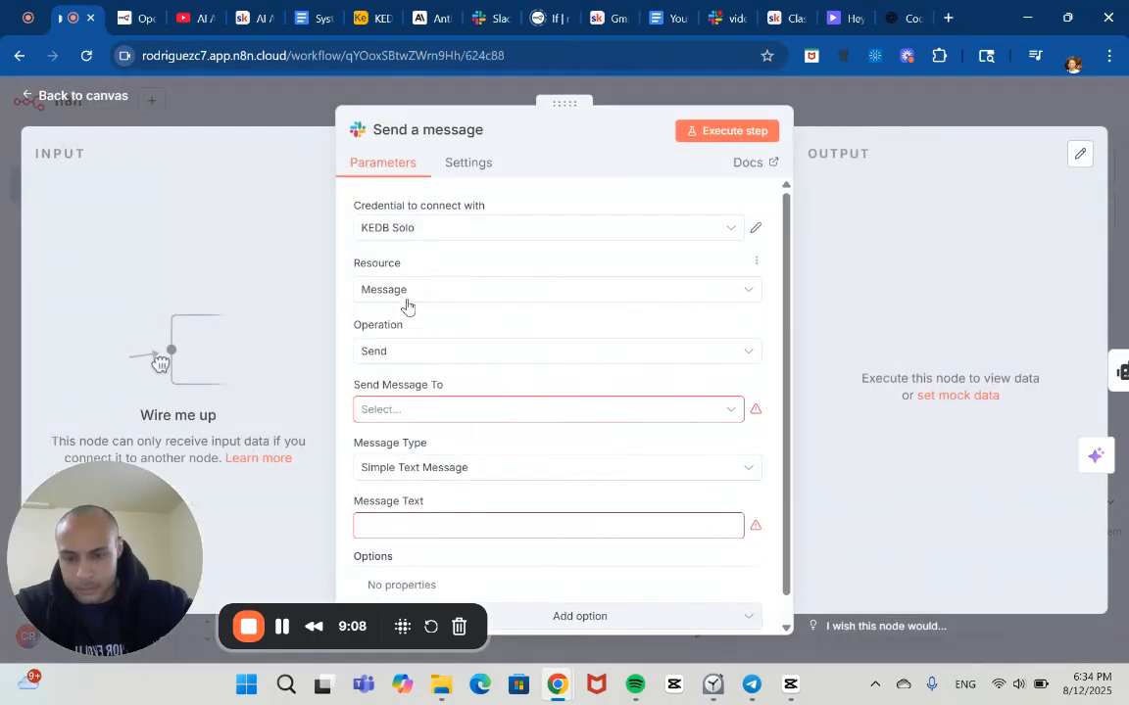
pyautogui.click(495, 412)
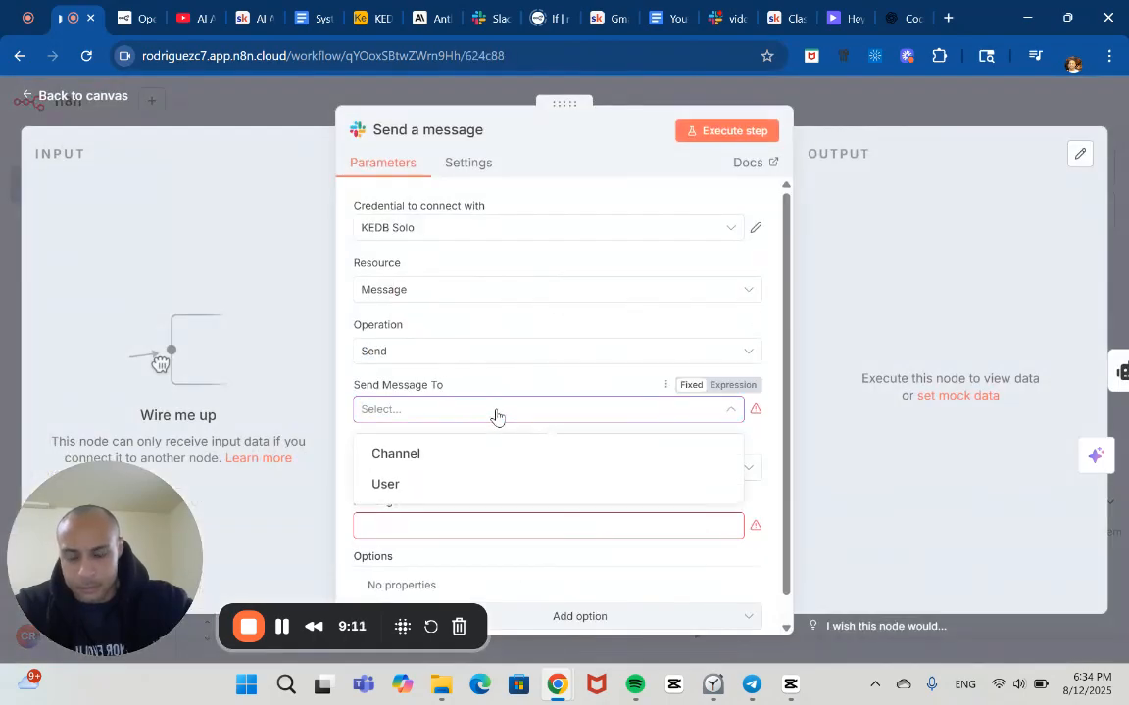
pyautogui.click(496, 412)
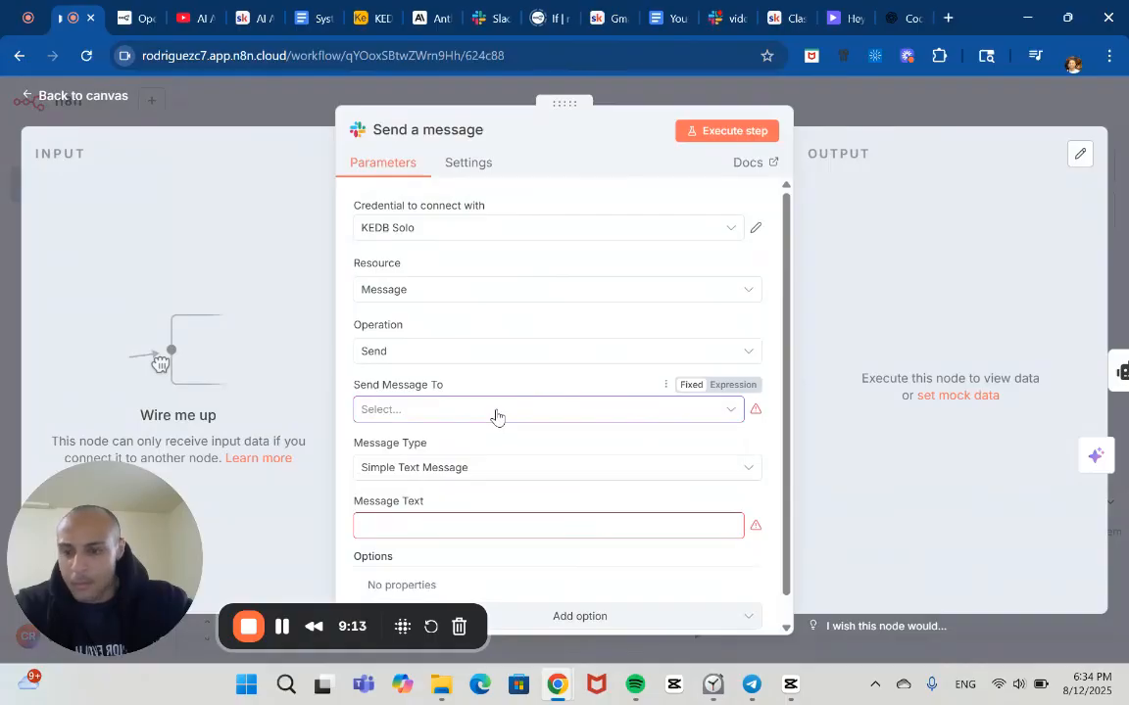
pyautogui.click(496, 411)
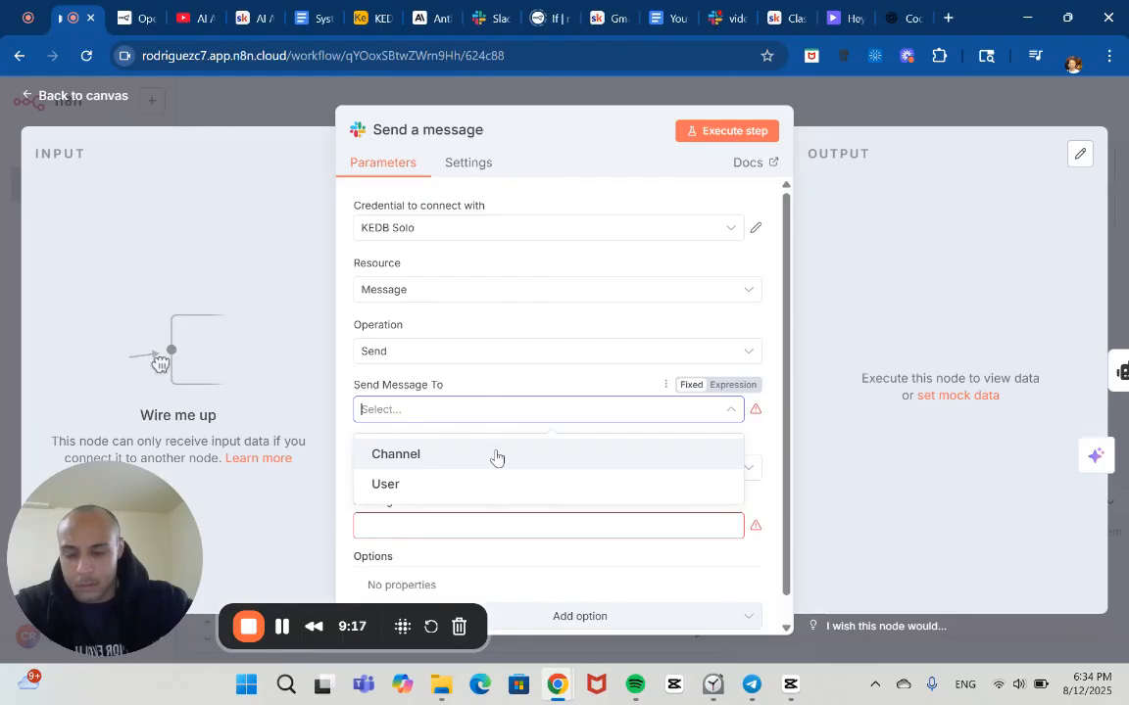
pyautogui.click(500, 455)
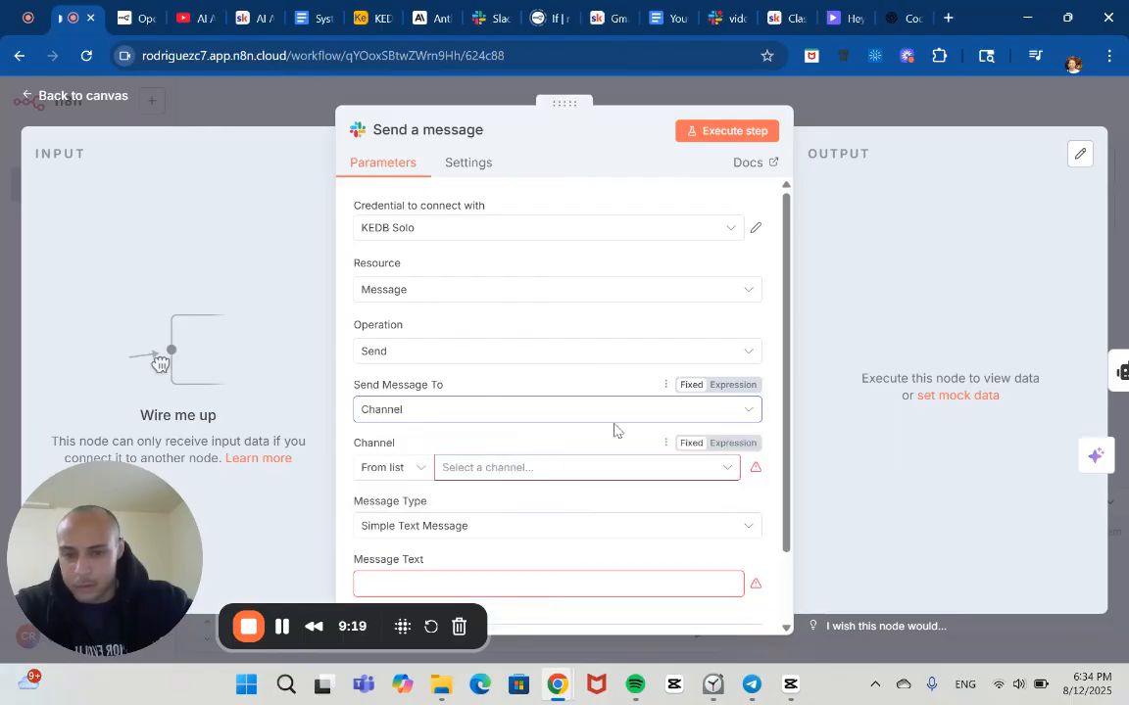
pyautogui.click(667, 408)
pyautogui.click(615, 481)
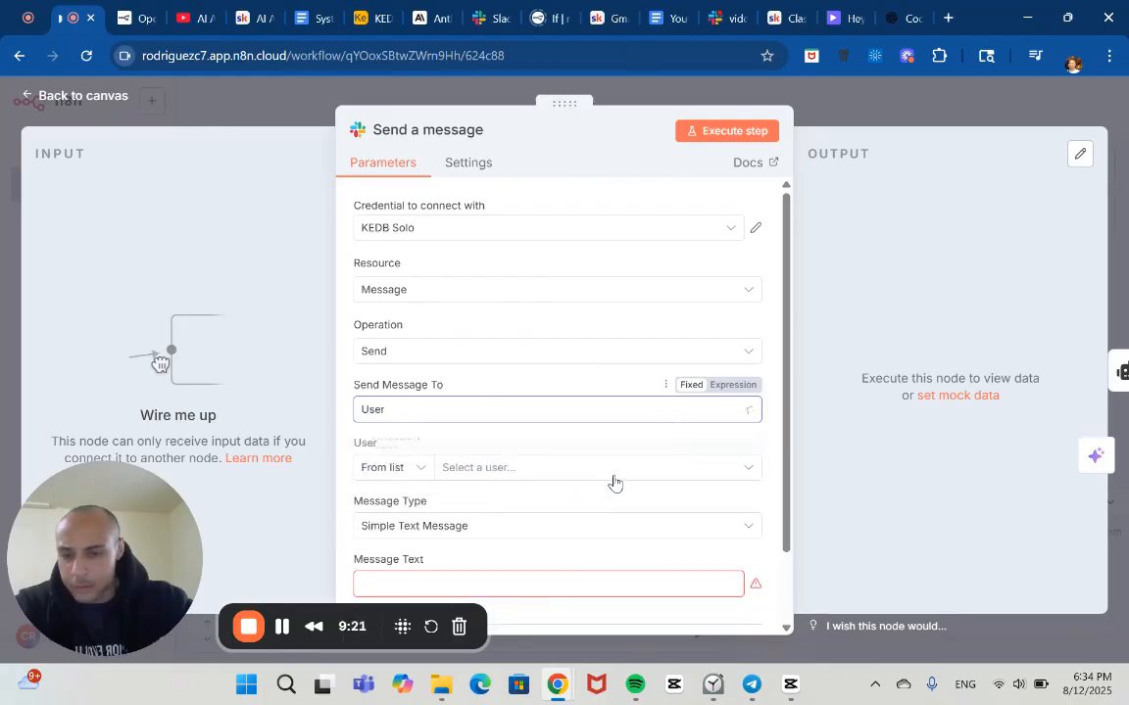
pyautogui.click(564, 411)
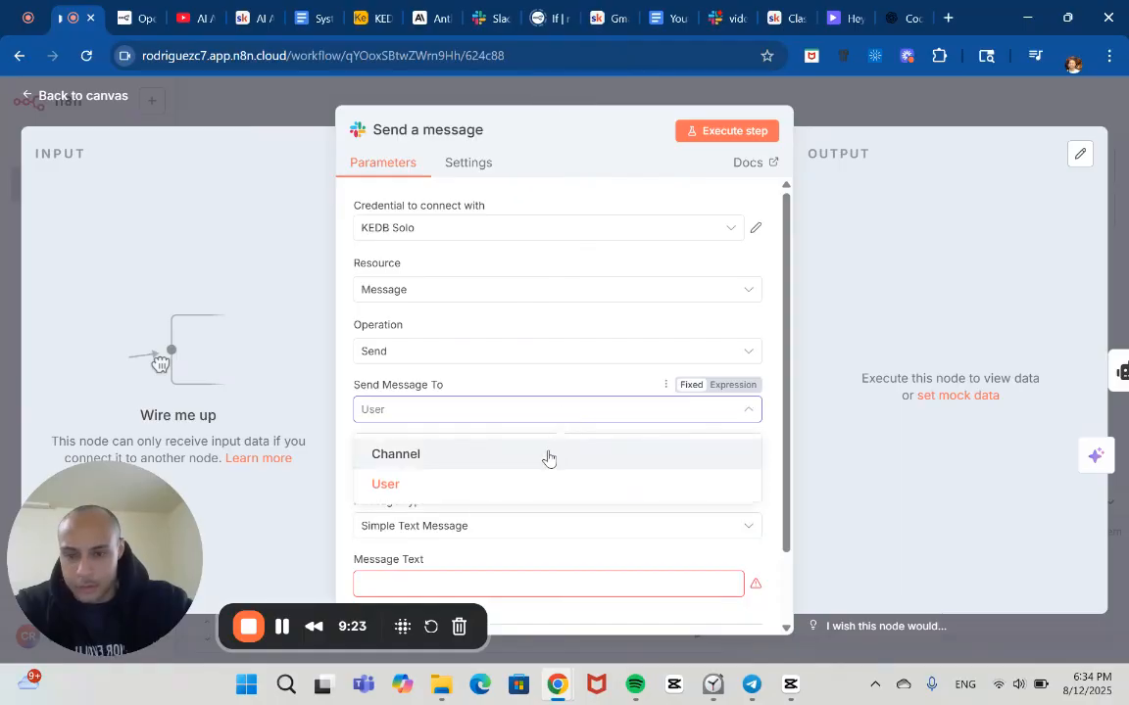
pyautogui.click(549, 456)
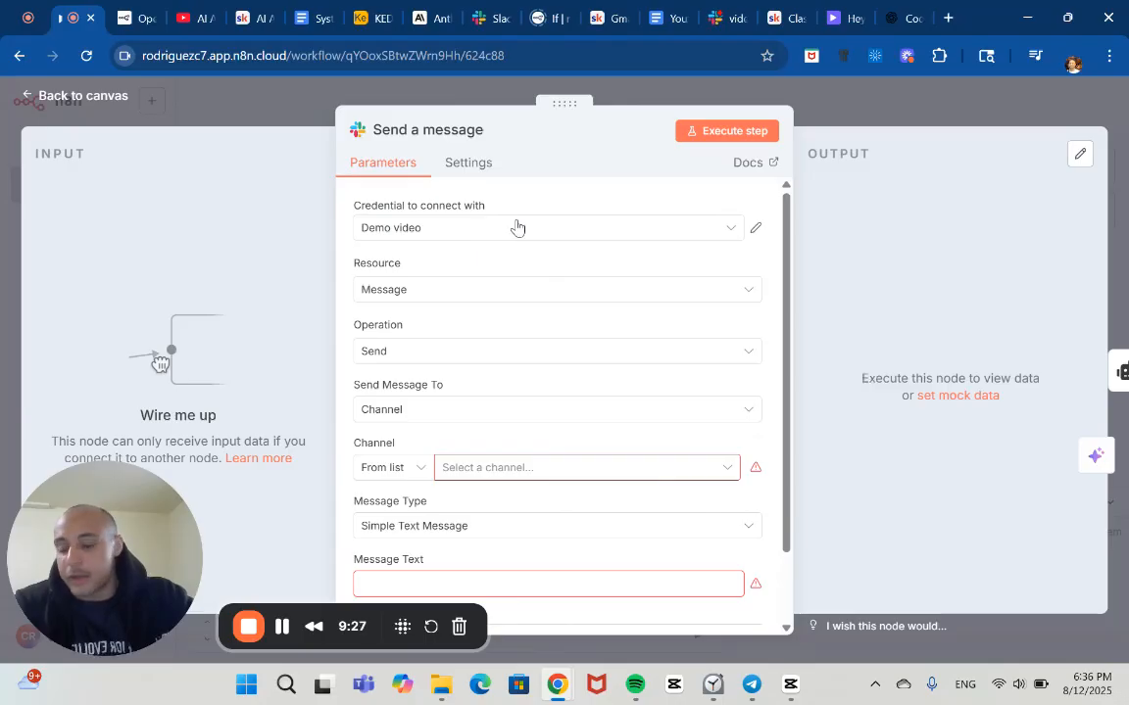
pyautogui.click(552, 232)
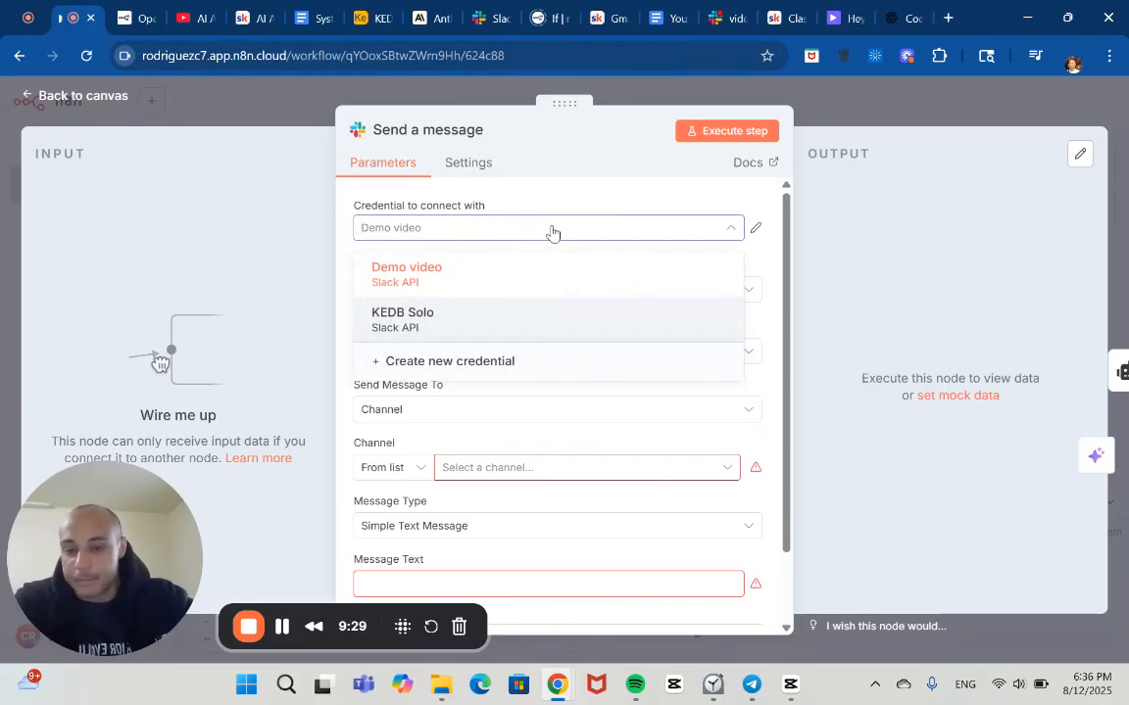
pyautogui.click(628, 226)
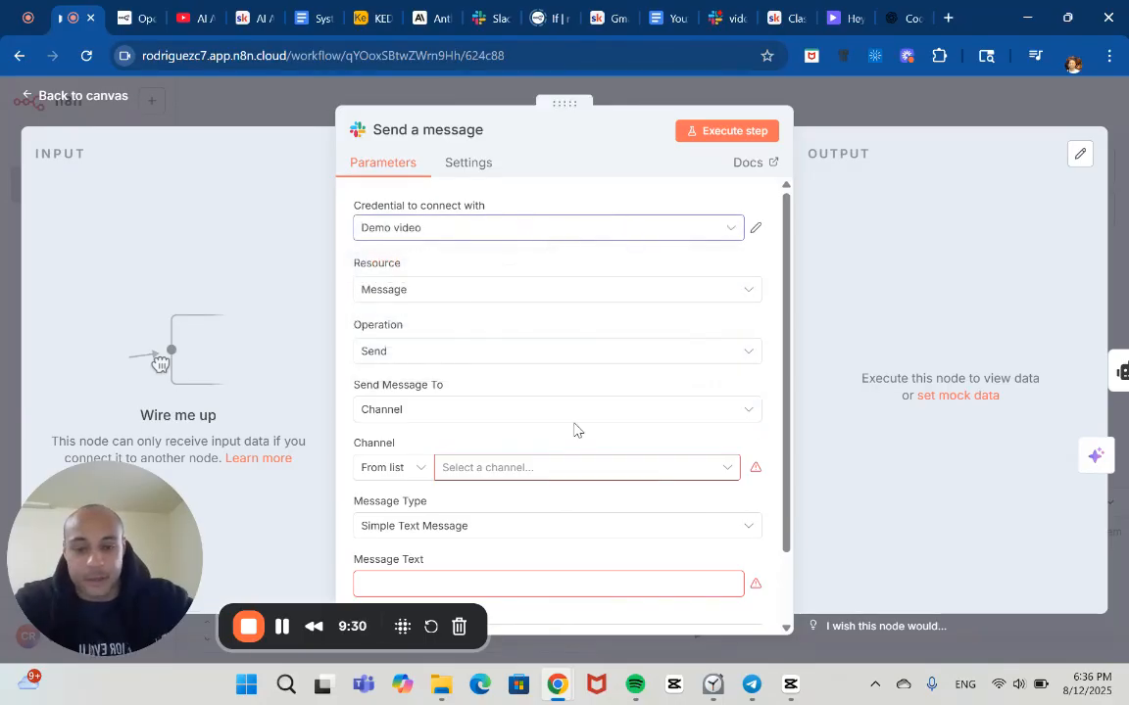
# Try the channel list, which fails to load, and enter 'Test' as the message text
pyautogui.click(504, 477)
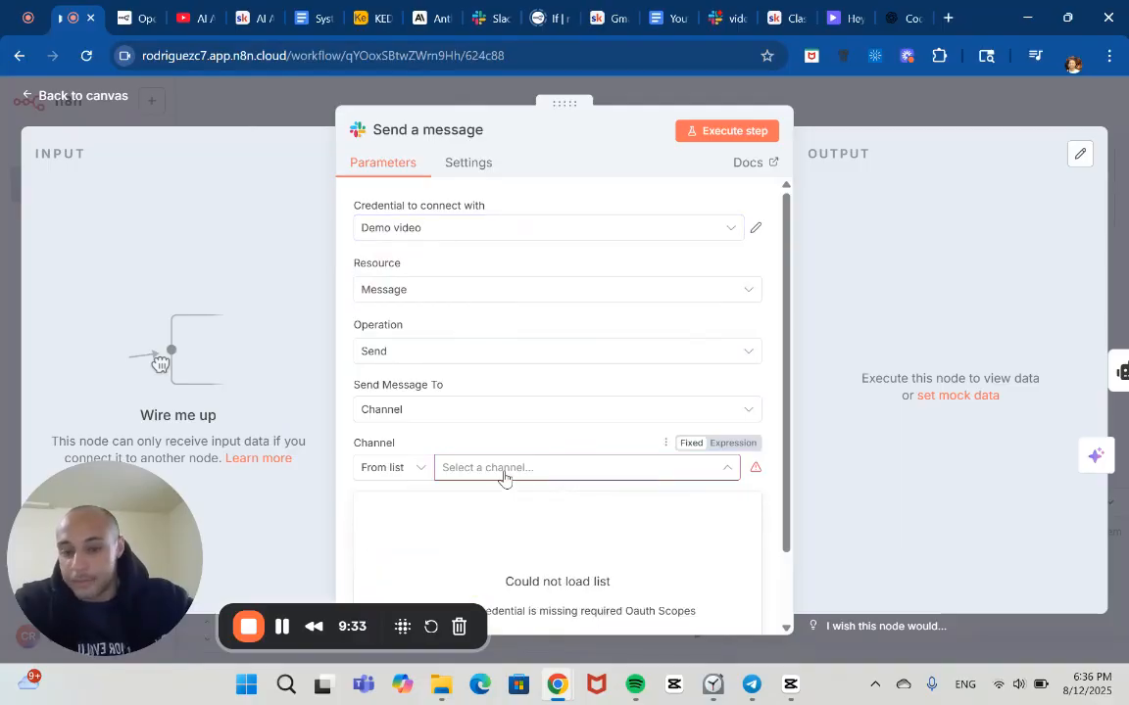
pyautogui.click(485, 445)
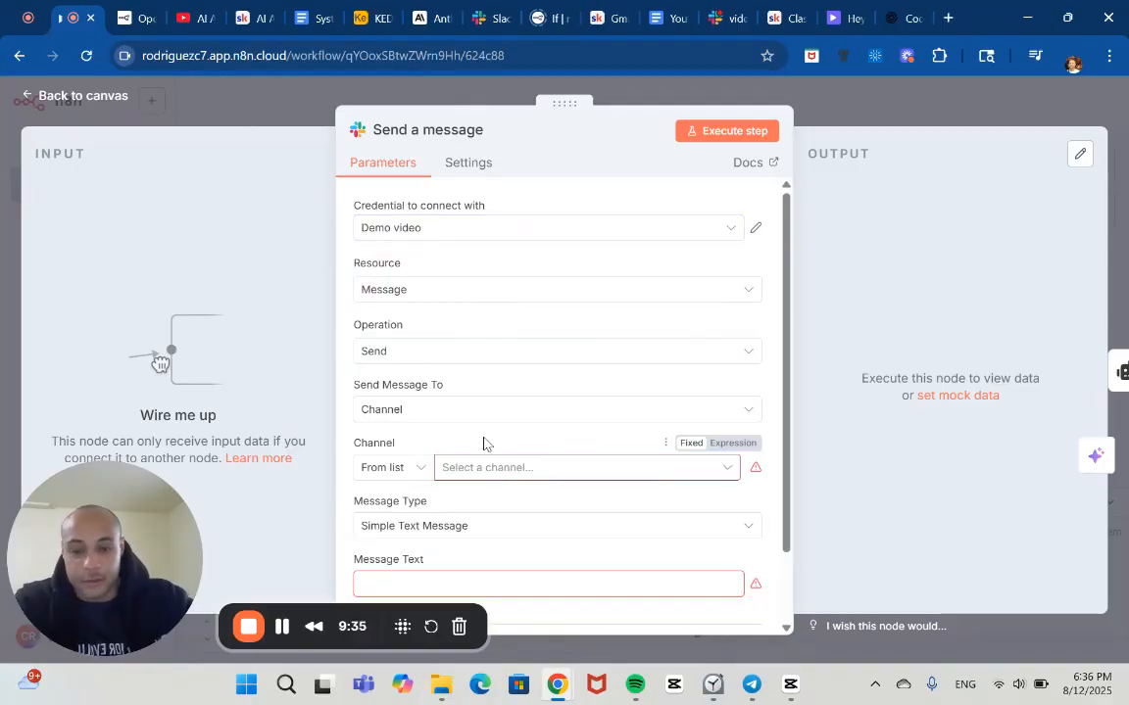
pyautogui.click(489, 579)
pyautogui.write('Test')
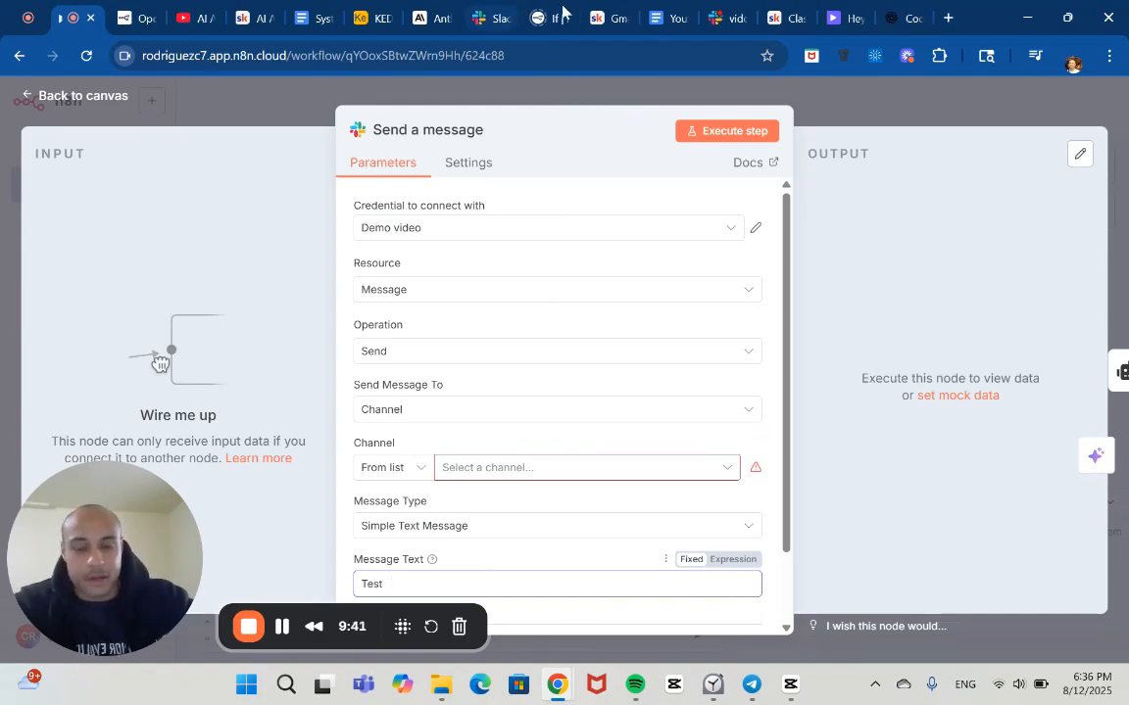
pyautogui.click(710, 20)
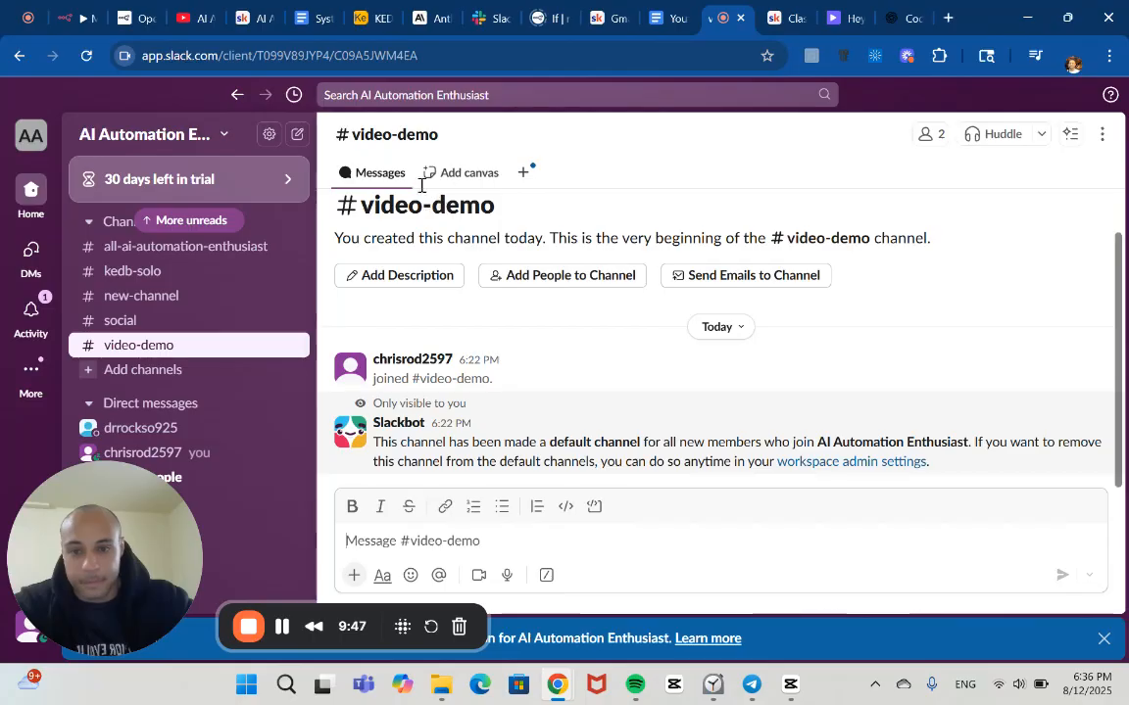
# Copy the #video-demo channel ID from its Slack channel details and return to n8n
pyautogui.click(399, 133)
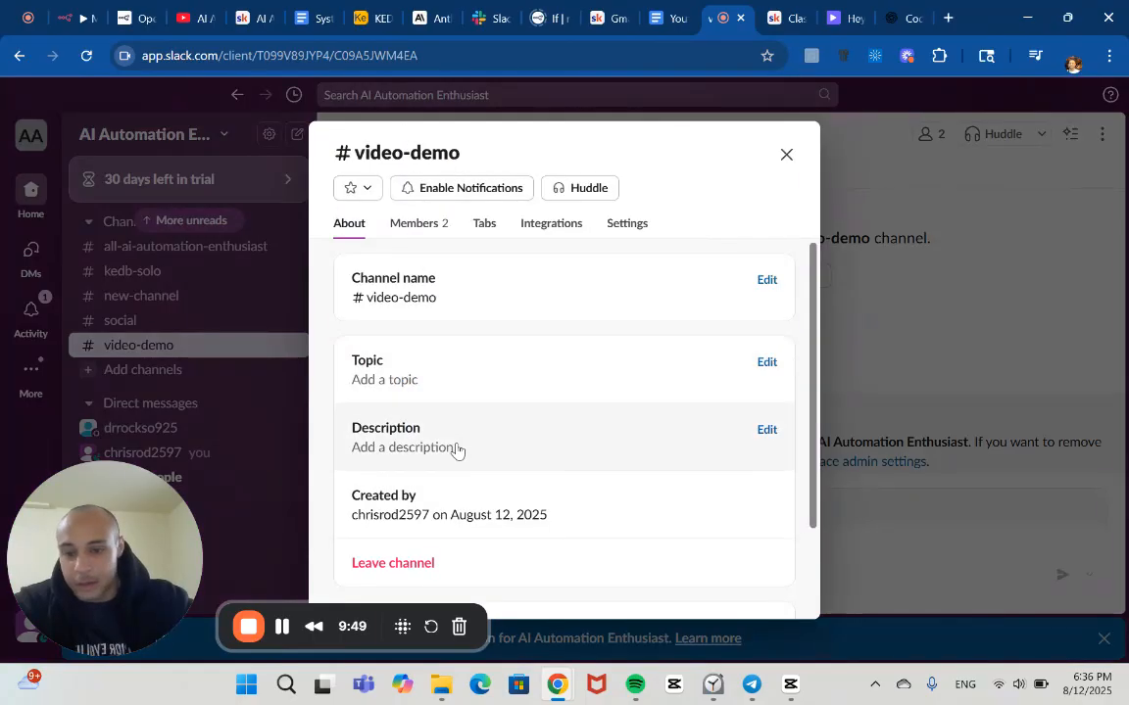
pyautogui.scroll(-2, 456, 451)
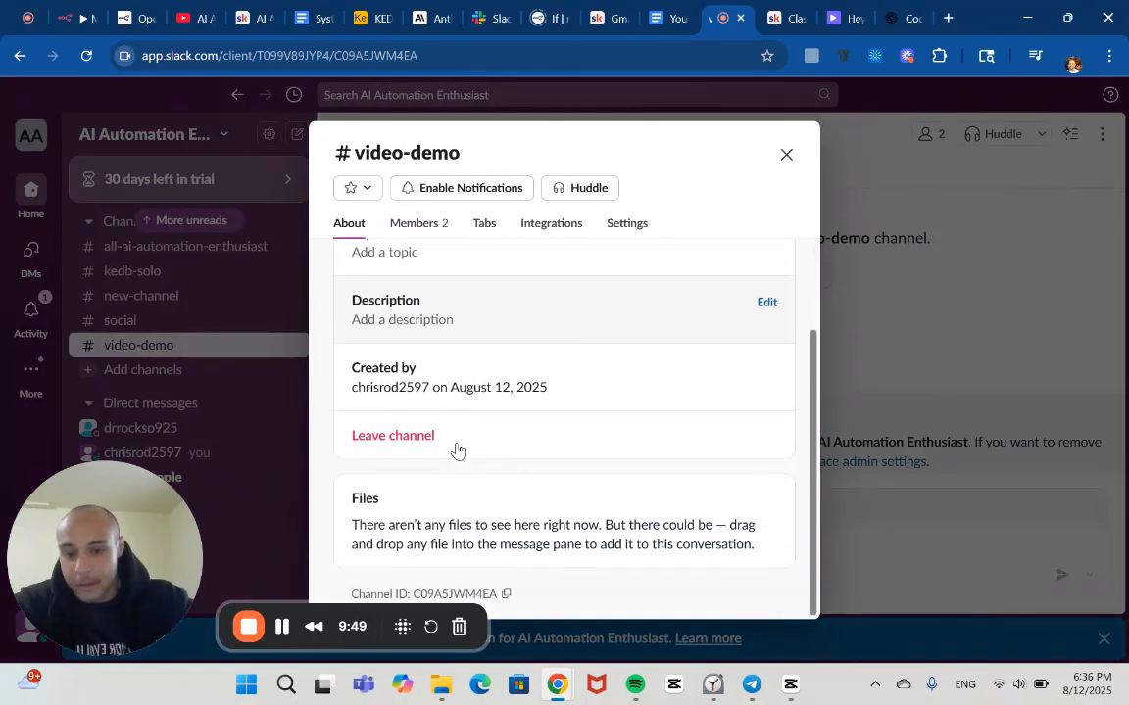
pyautogui.click(505, 595)
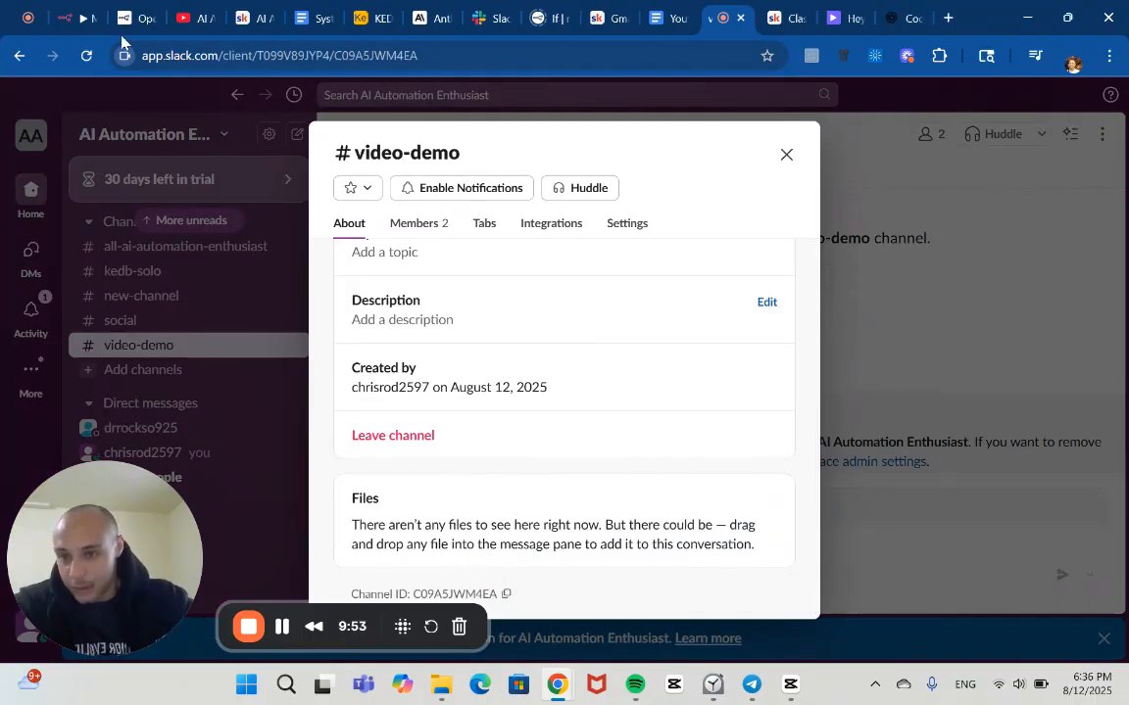
pyautogui.click(72, 14)
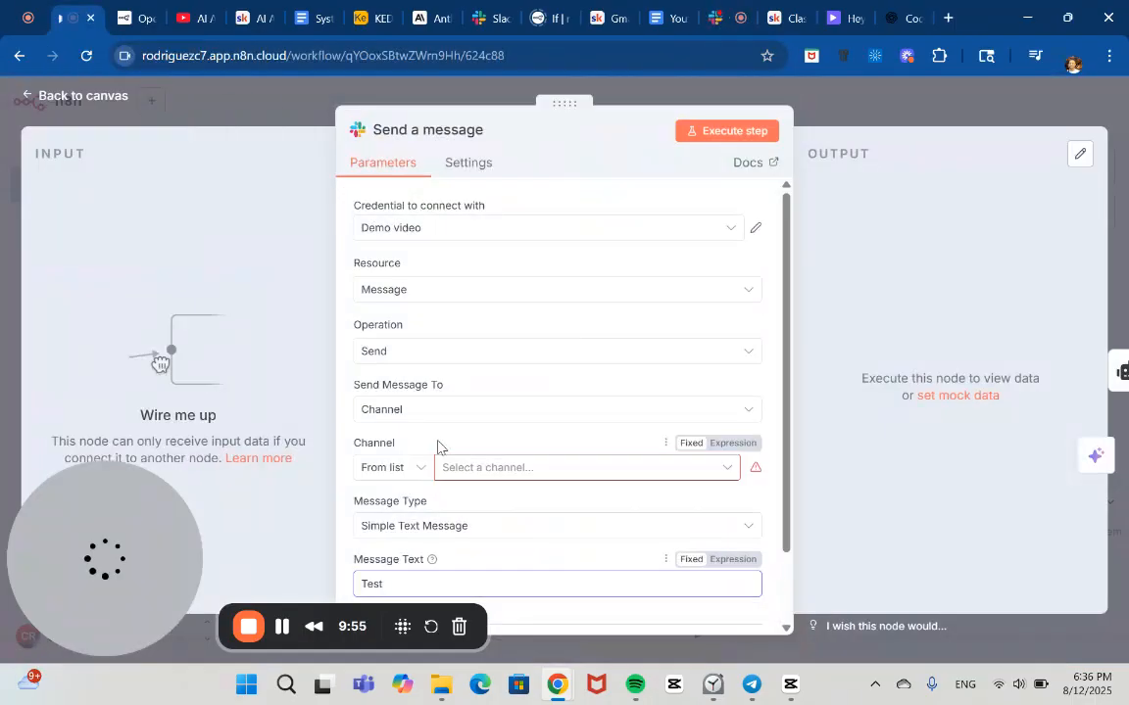
# Switch the Channel field to By ID, paste C09A5JWM4EA, and return to the canvas
pyautogui.click(488, 469)
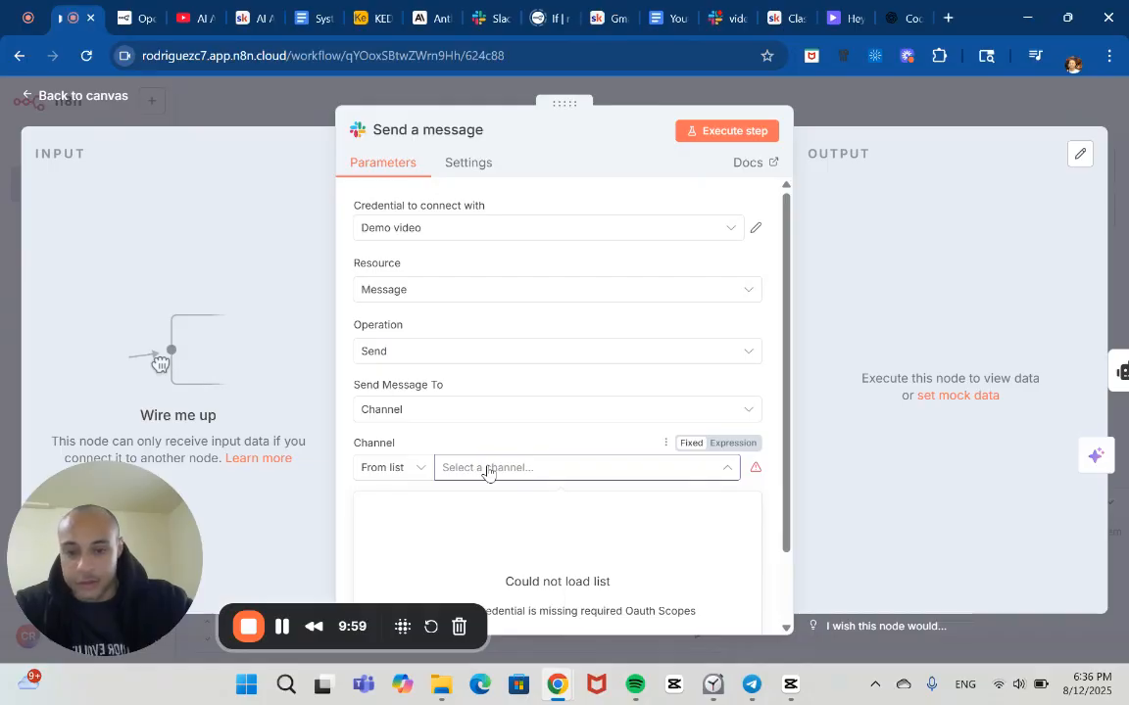
pyautogui.click(397, 468)
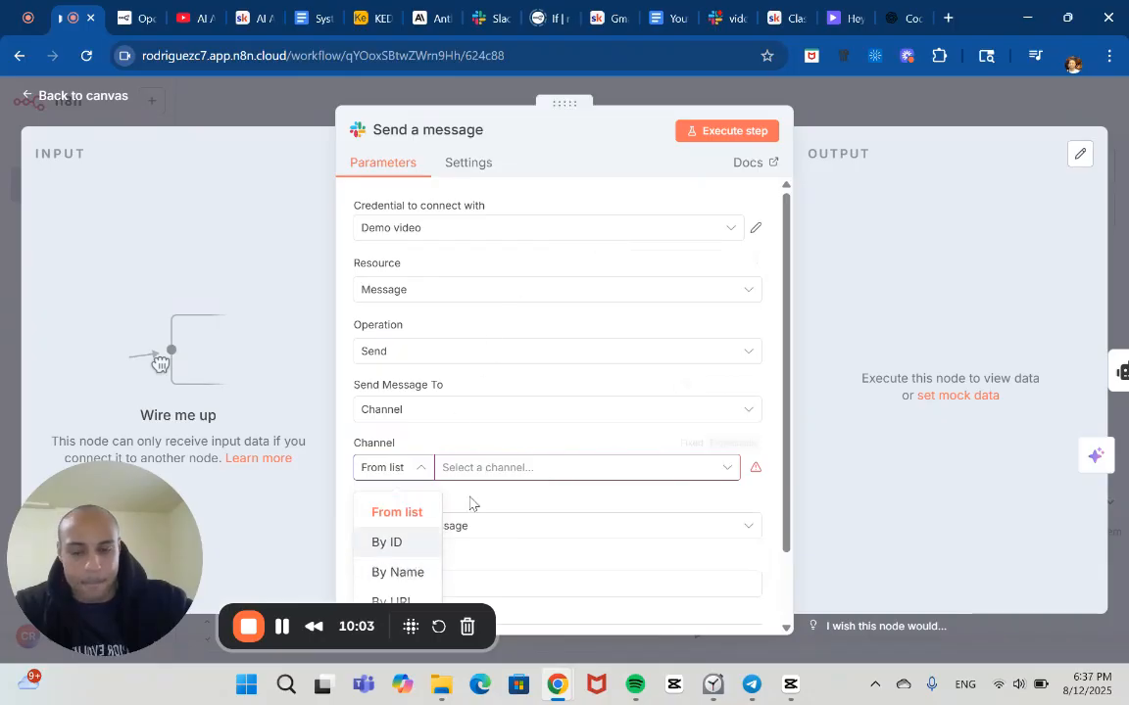
pyautogui.click(418, 543)
pyautogui.click(529, 472)
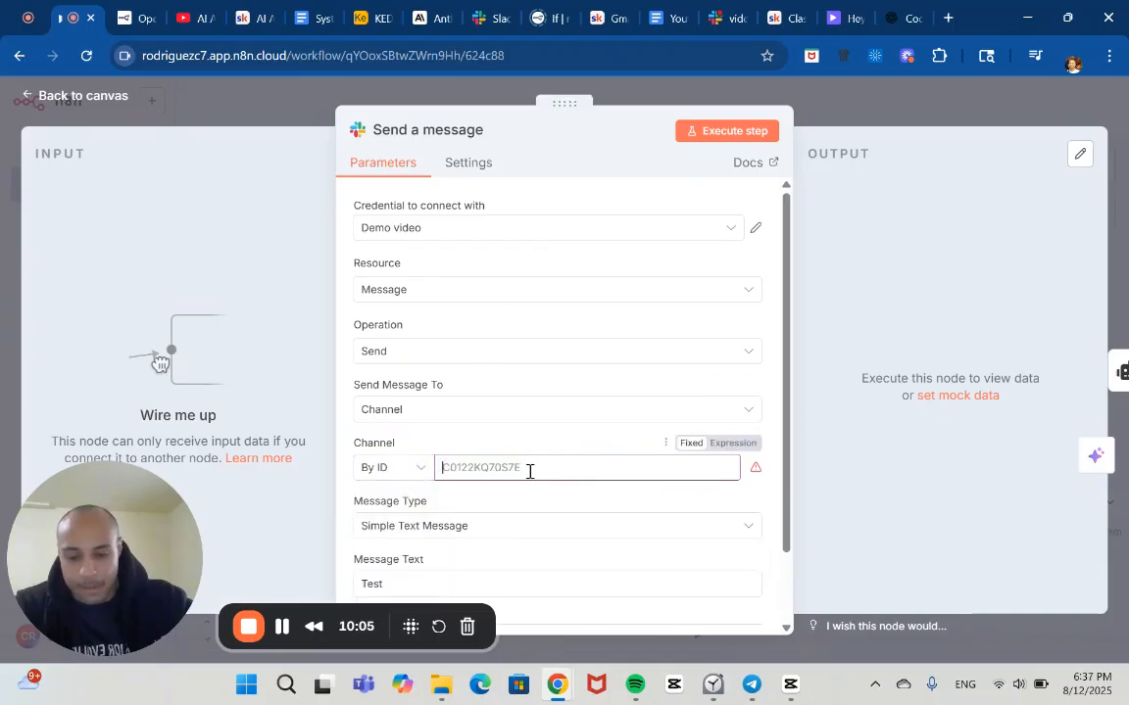
pyautogui.hotkey('ctrl', 'v')
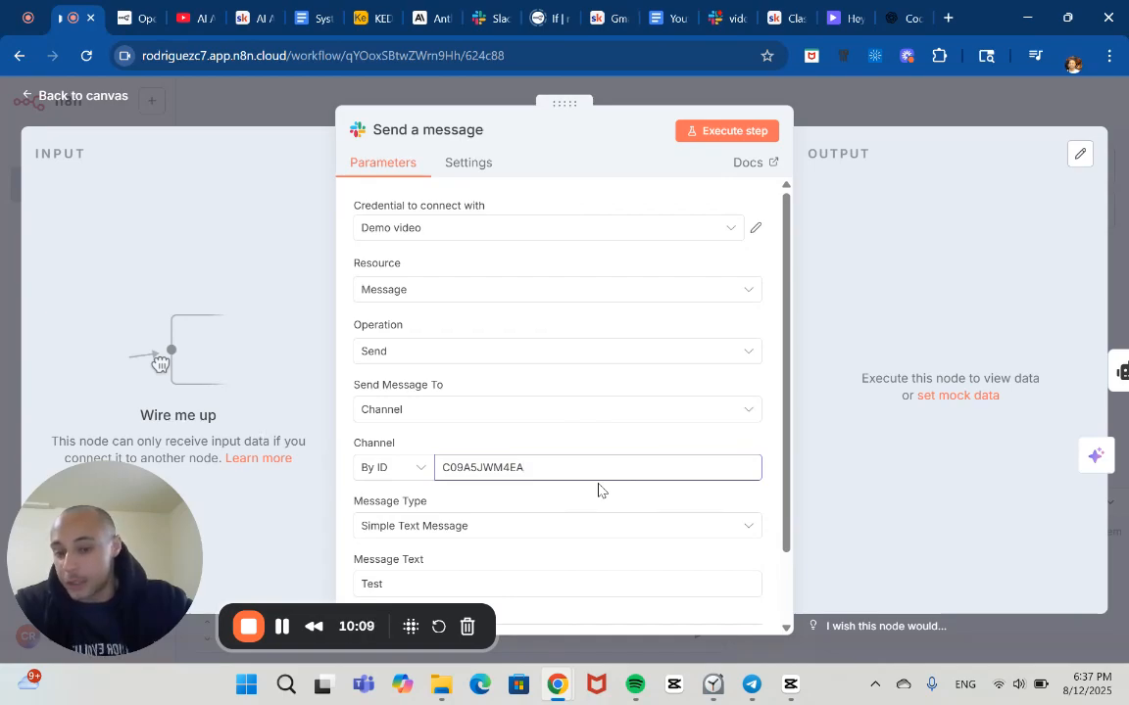
pyautogui.scroll(-1, 600, 490)
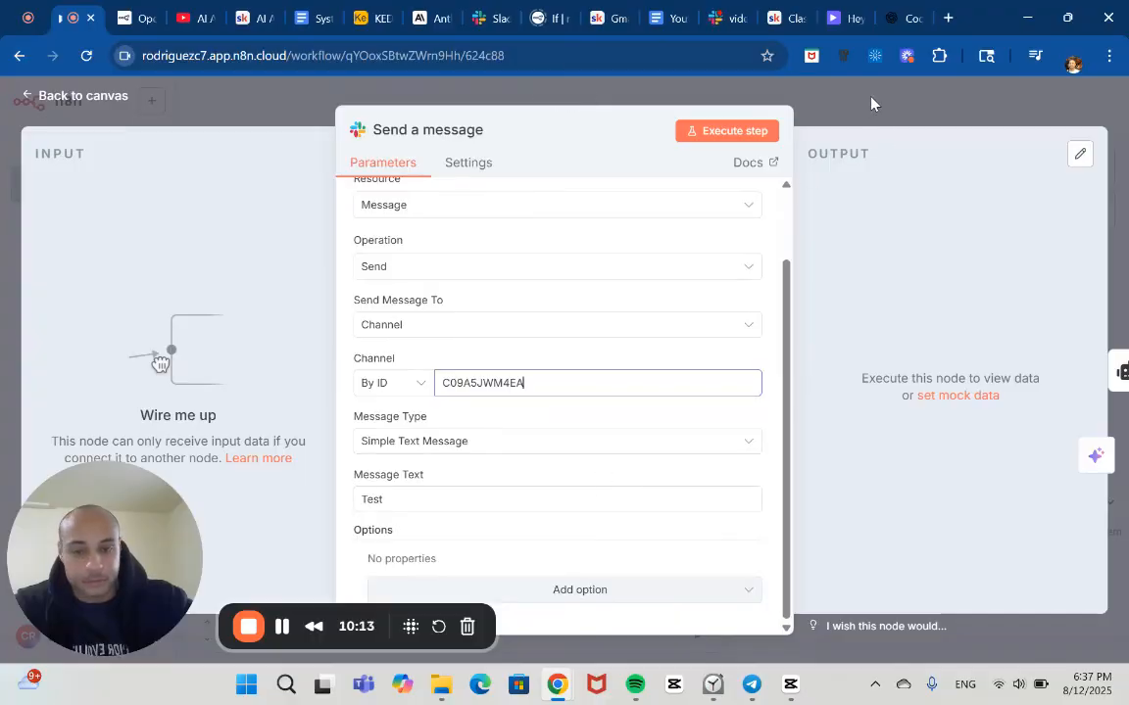
pyautogui.click(783, 86)
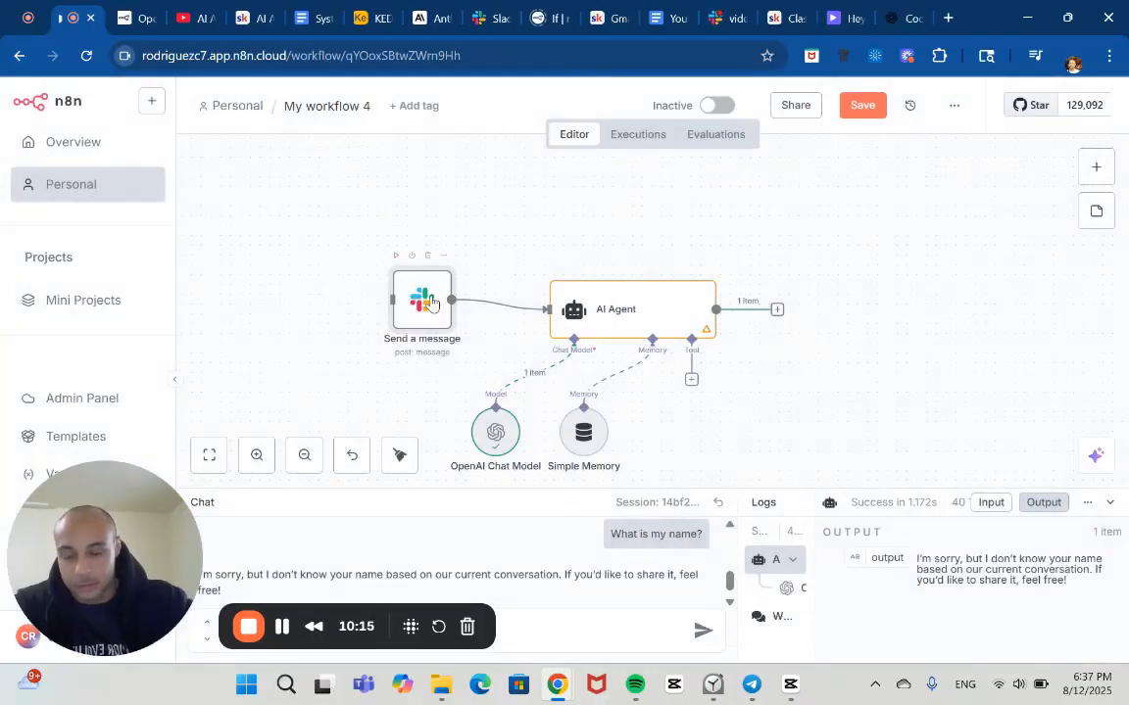
# Save the workflow
pyautogui.click(861, 115)
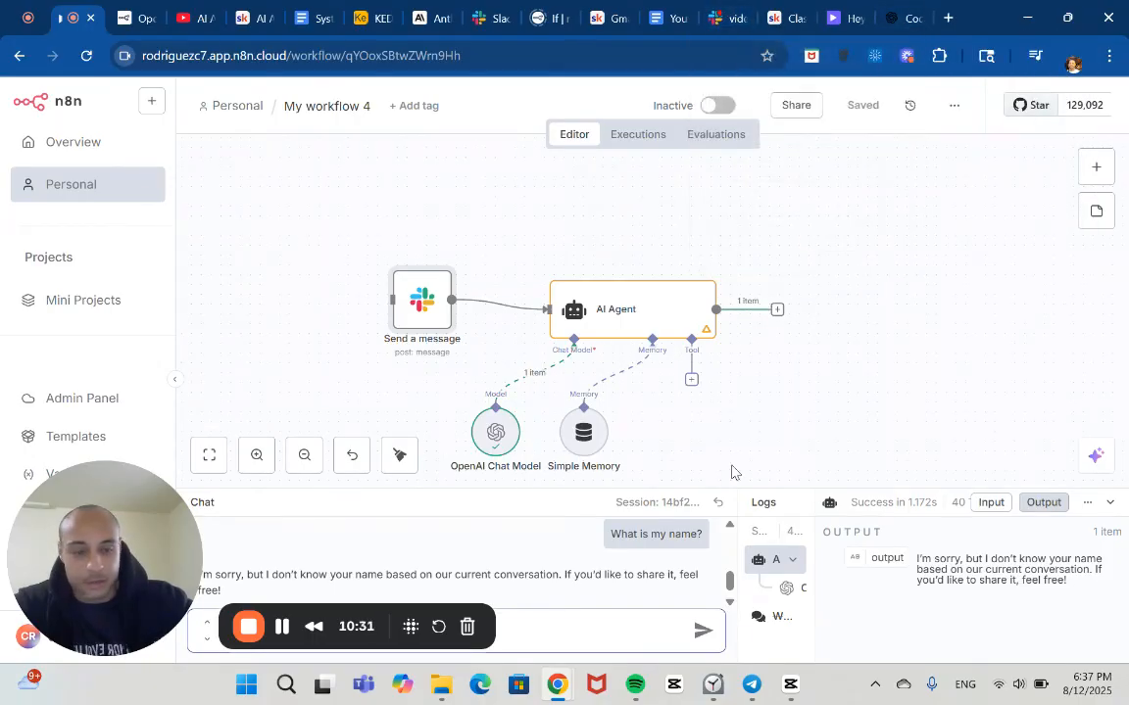
pyautogui.scroll(1, 731, 472)
pyautogui.scroll(-3, 730, 472)
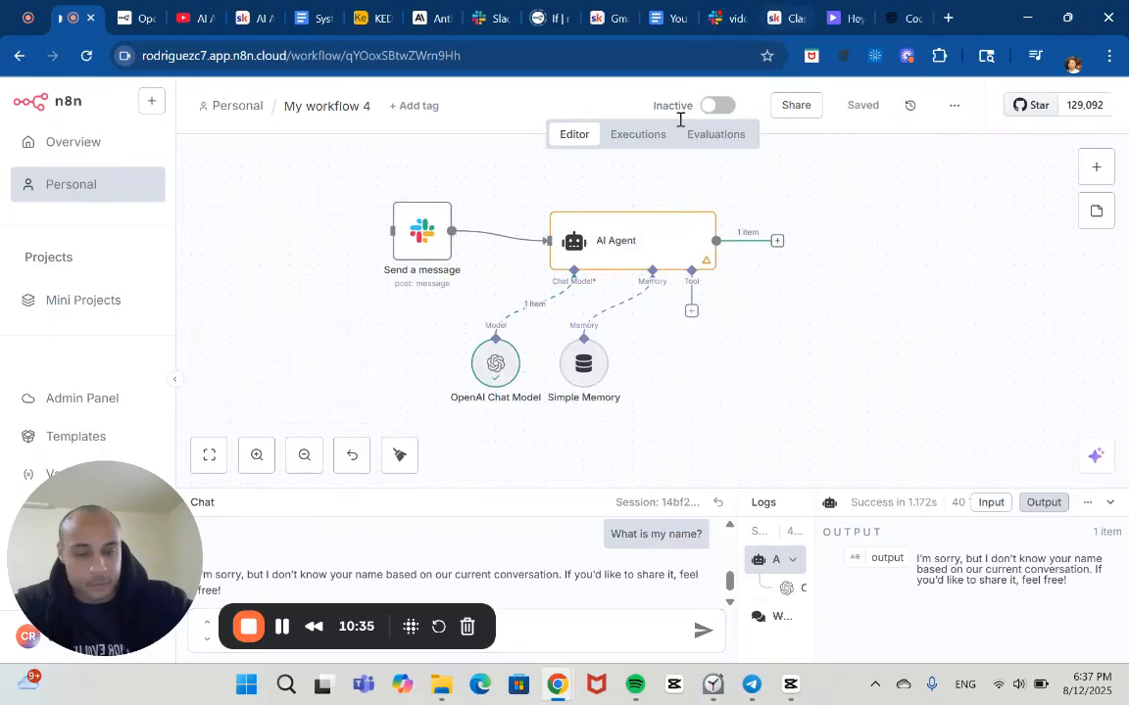
# Inspect the Send a message and AI Agent node settings, then go back to the Slack channel details
pyautogui.click(432, 228)
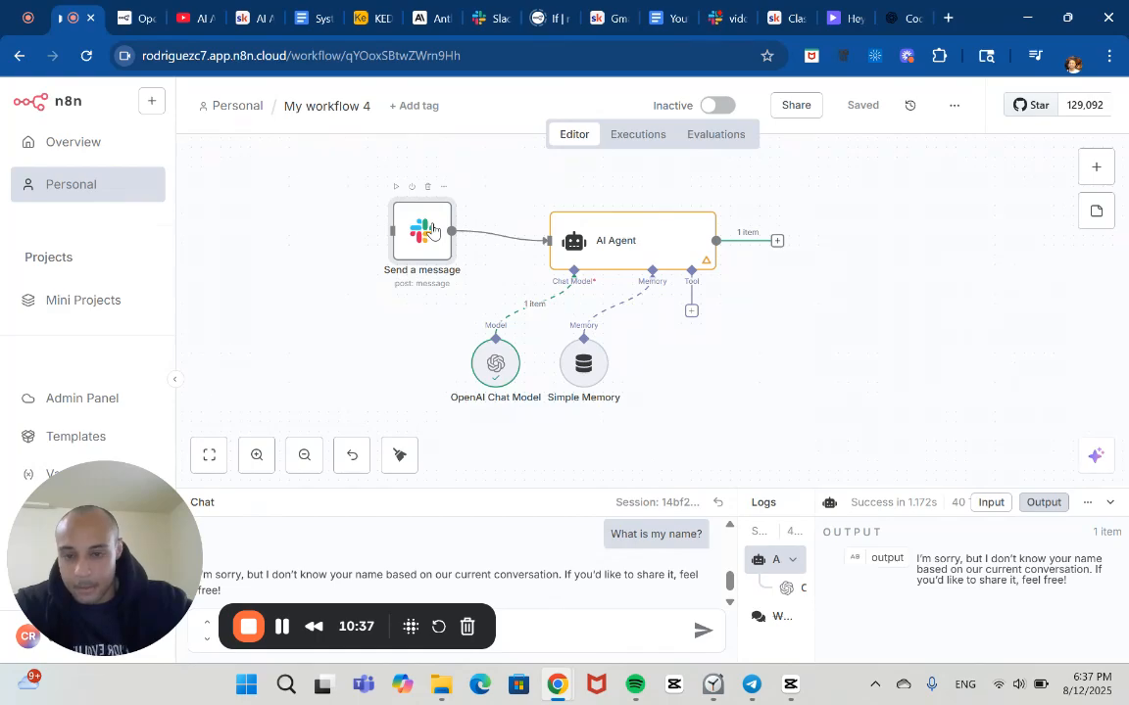
pyautogui.doubleClick(432, 229)
pyautogui.click(931, 114)
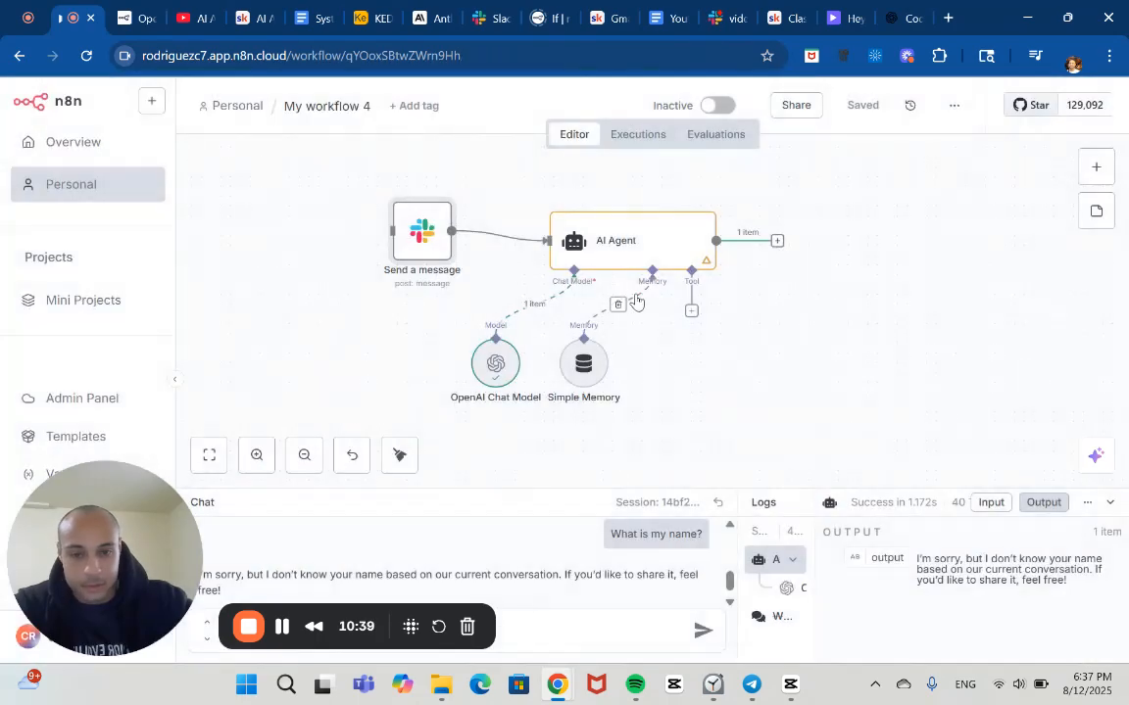
pyautogui.click(625, 246)
pyautogui.doubleClick(624, 245)
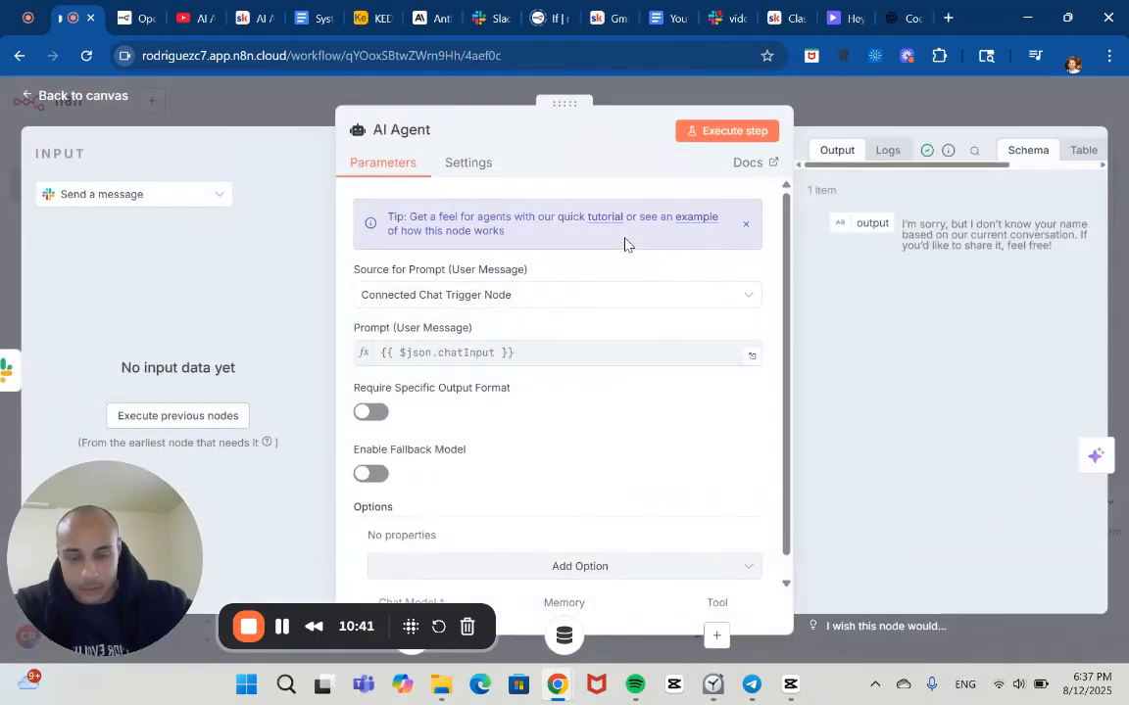
pyautogui.click(340, 98)
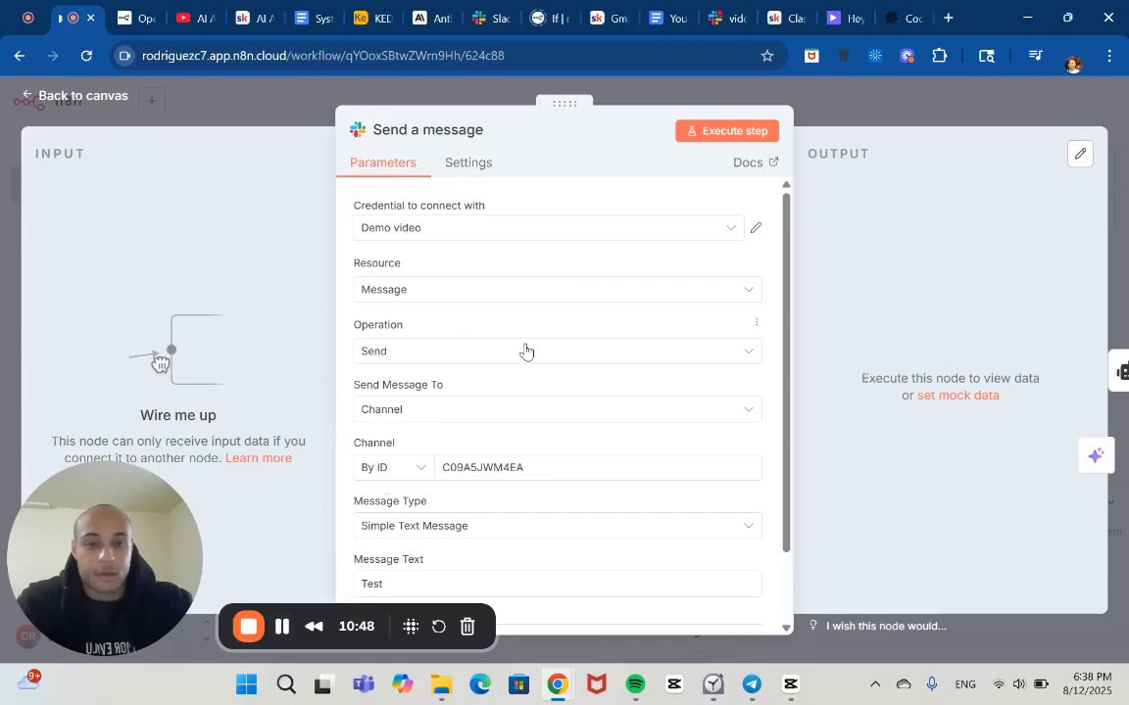
pyautogui.click(716, 20)
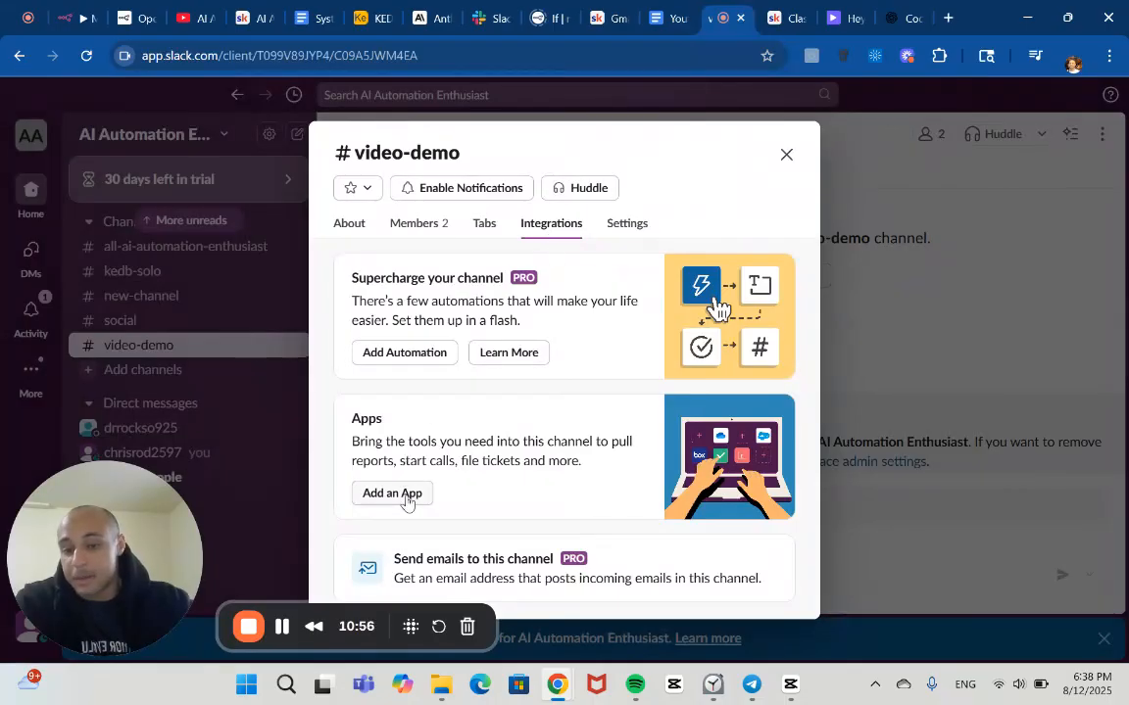
# Add the Demo-video app to #video-demo through the channel's Integrations settings
pyautogui.click(351, 223)
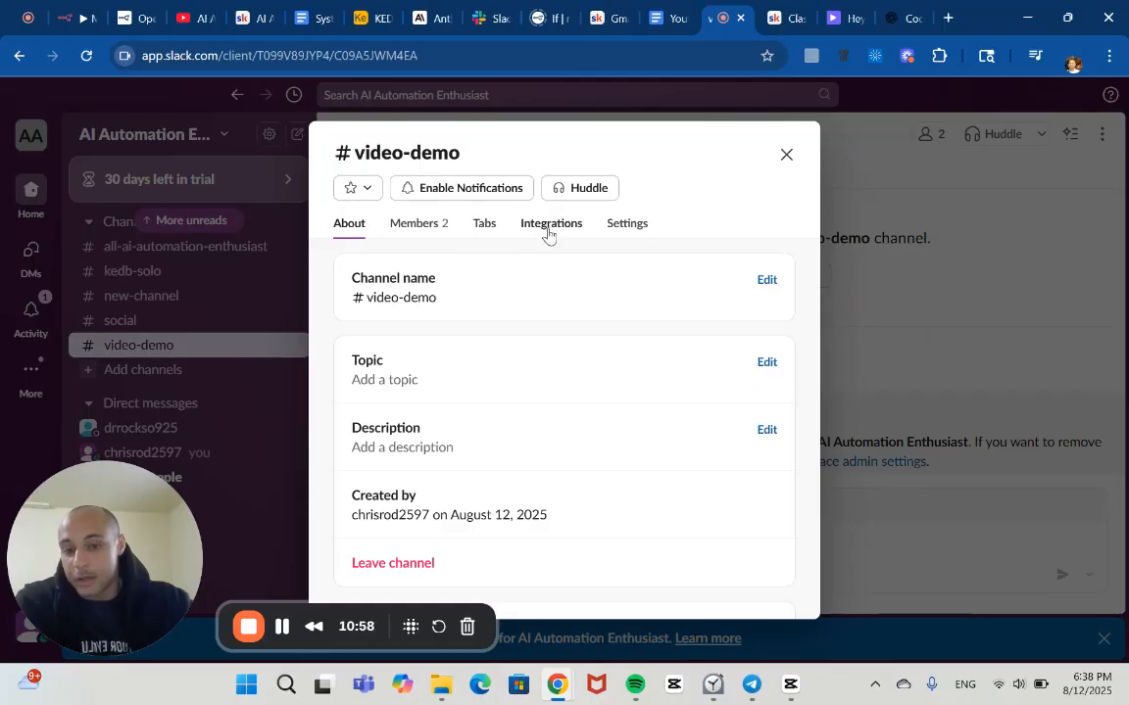
pyautogui.click(551, 226)
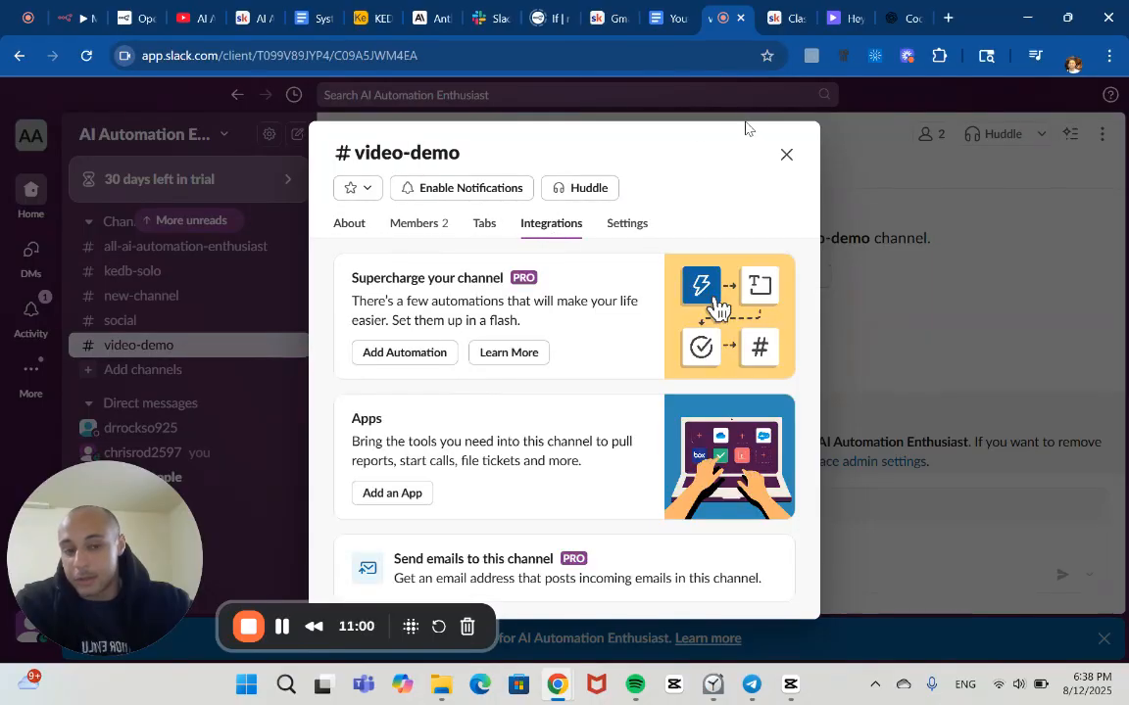
pyautogui.click(786, 154)
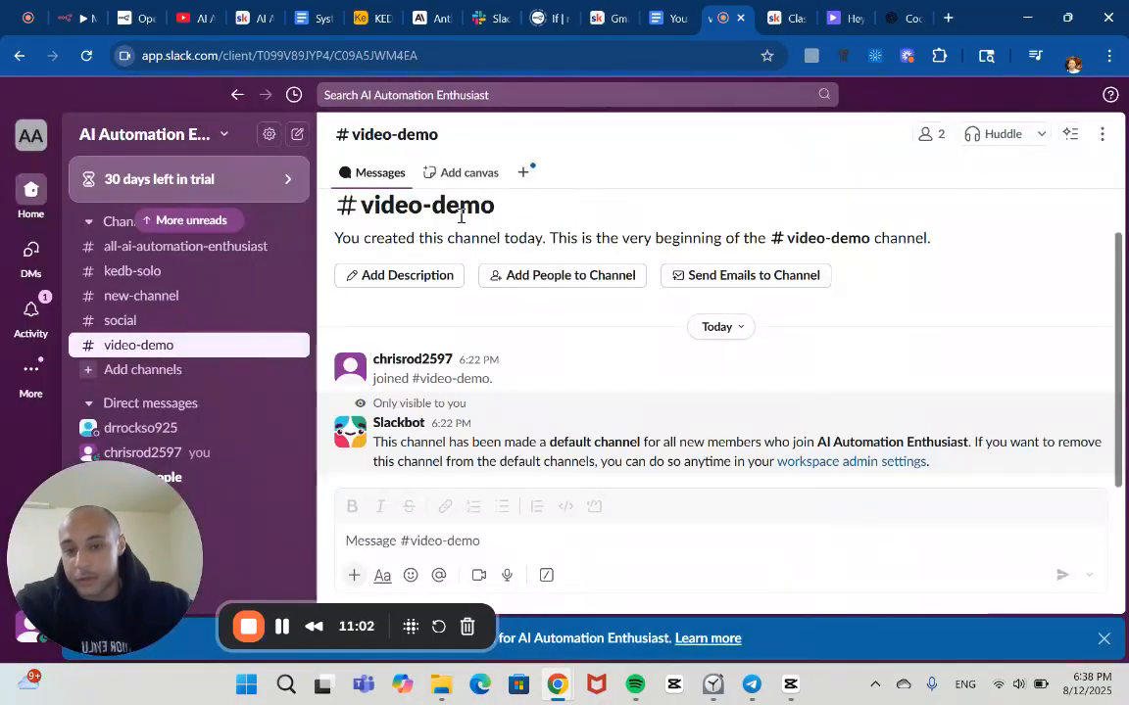
pyautogui.click(397, 134)
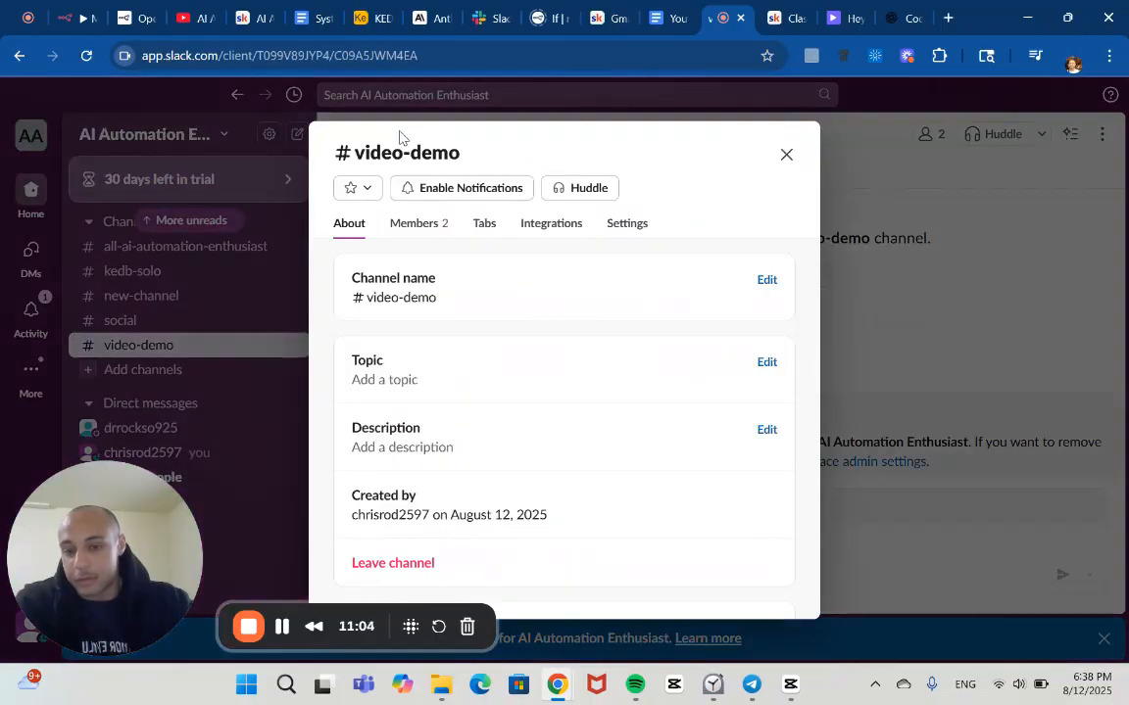
pyautogui.click(552, 224)
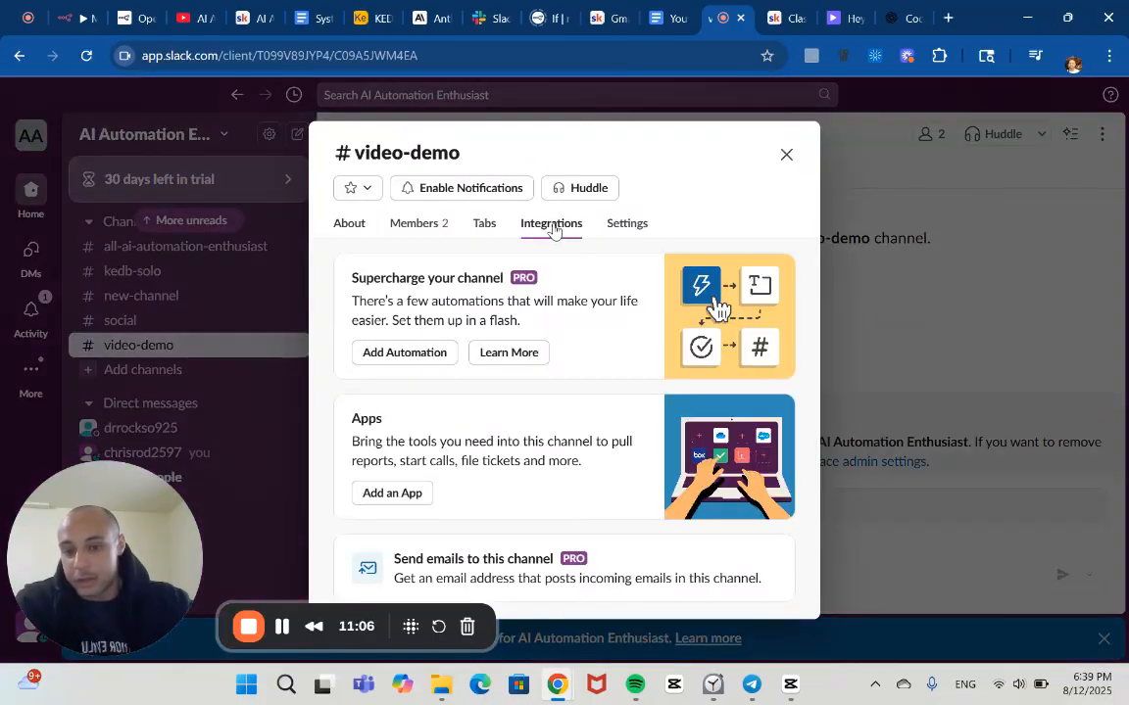
pyautogui.click(392, 493)
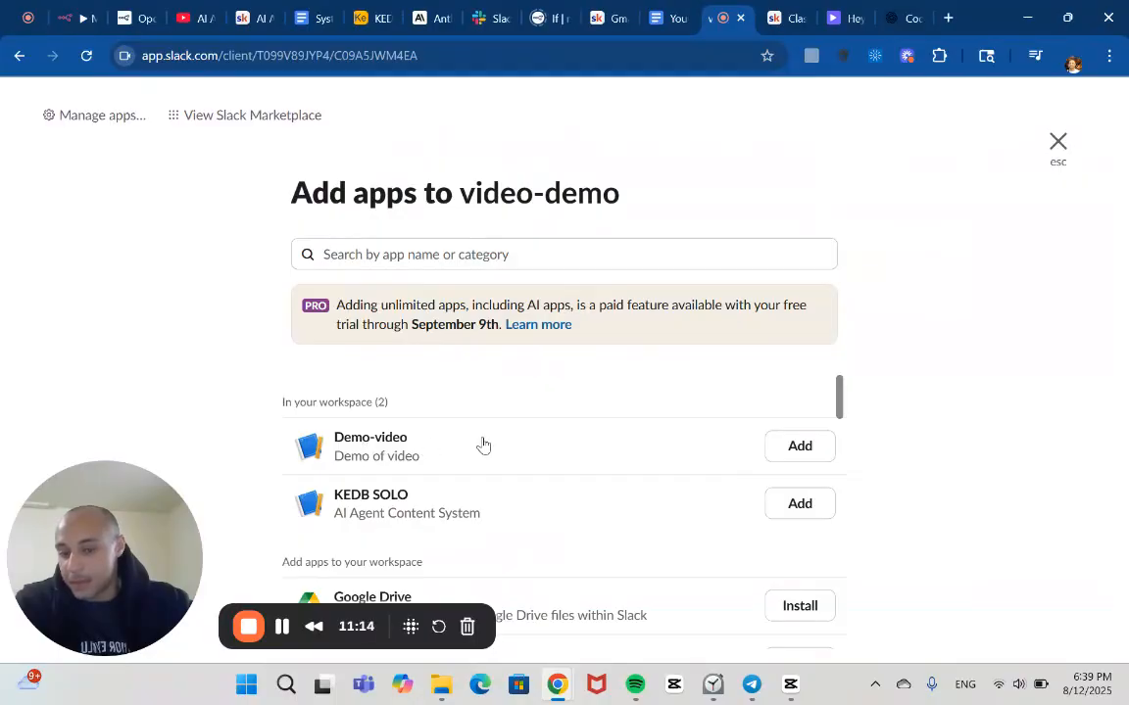
pyautogui.click(799, 446)
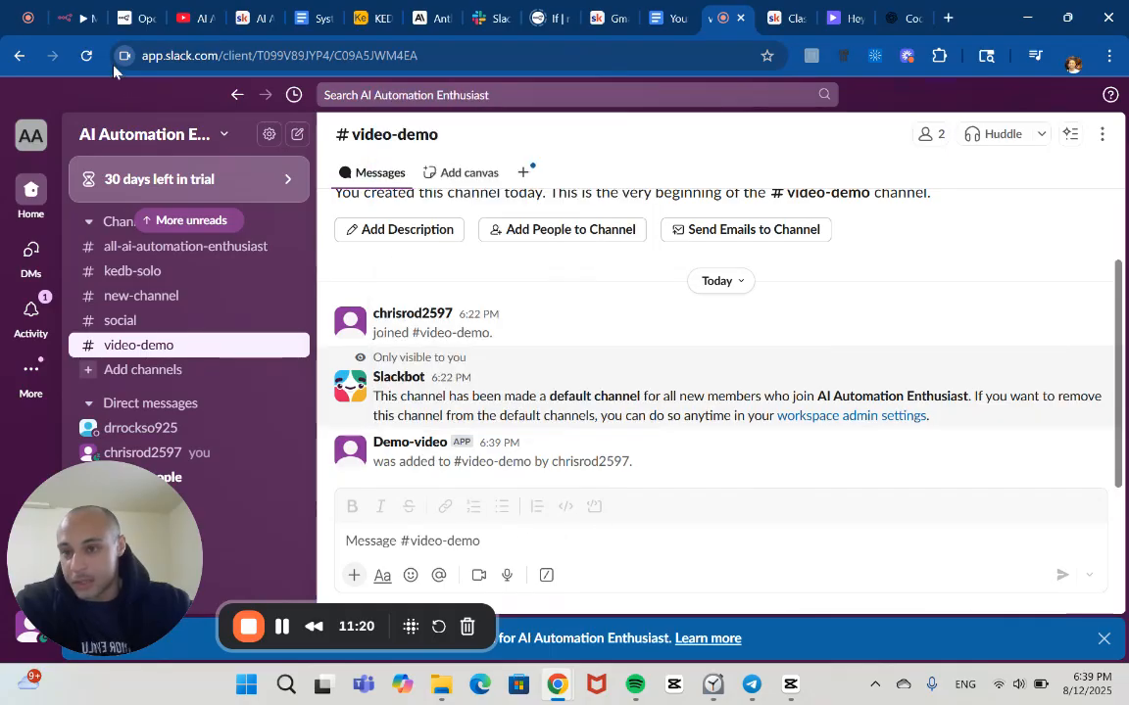
# Execute the Send a message node and confirm its 'Test' message appears in #video-demo
pyautogui.click(68, 14)
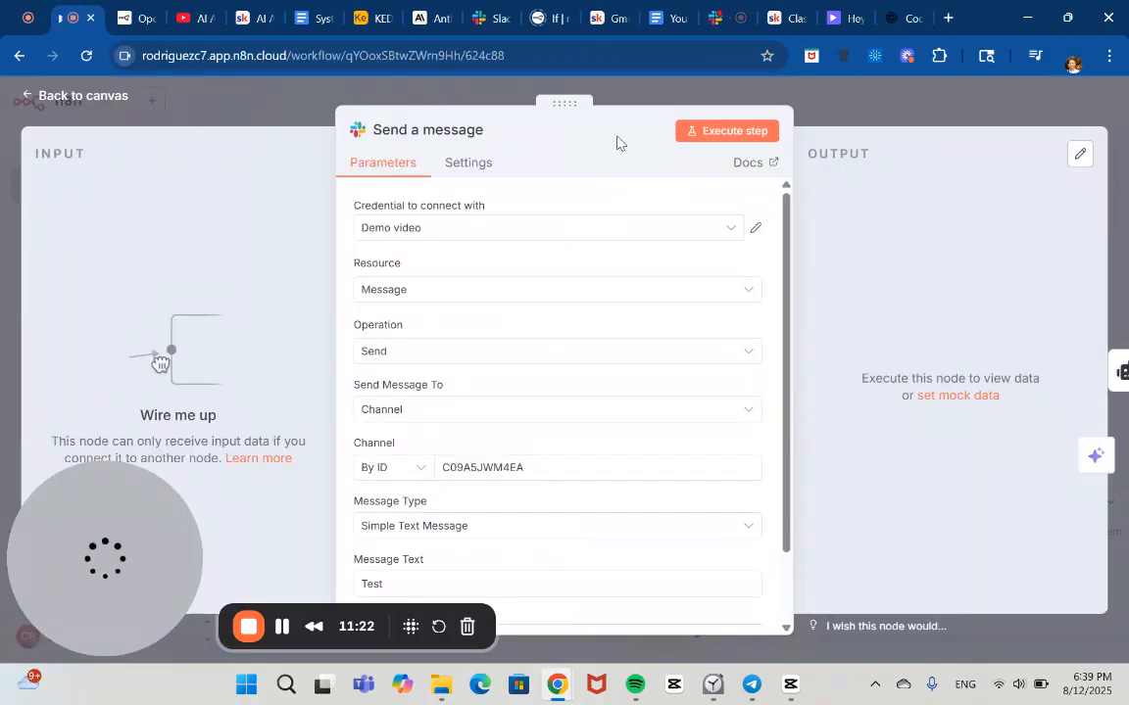
pyautogui.click(760, 130)
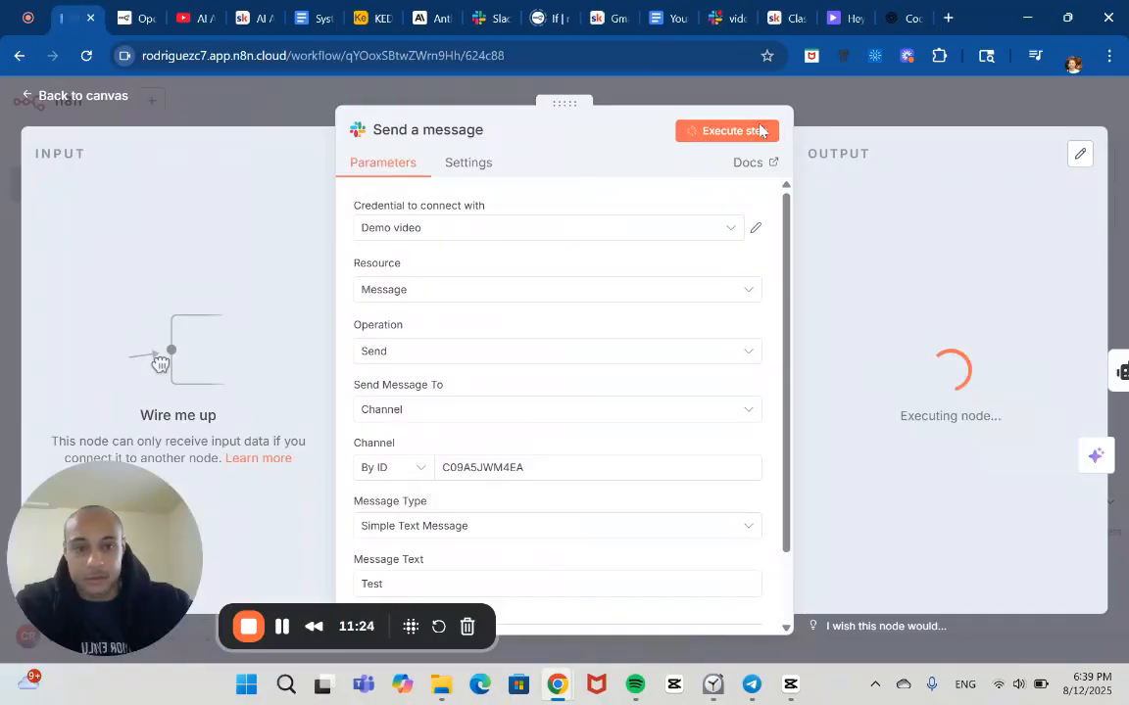
pyautogui.click(720, 12)
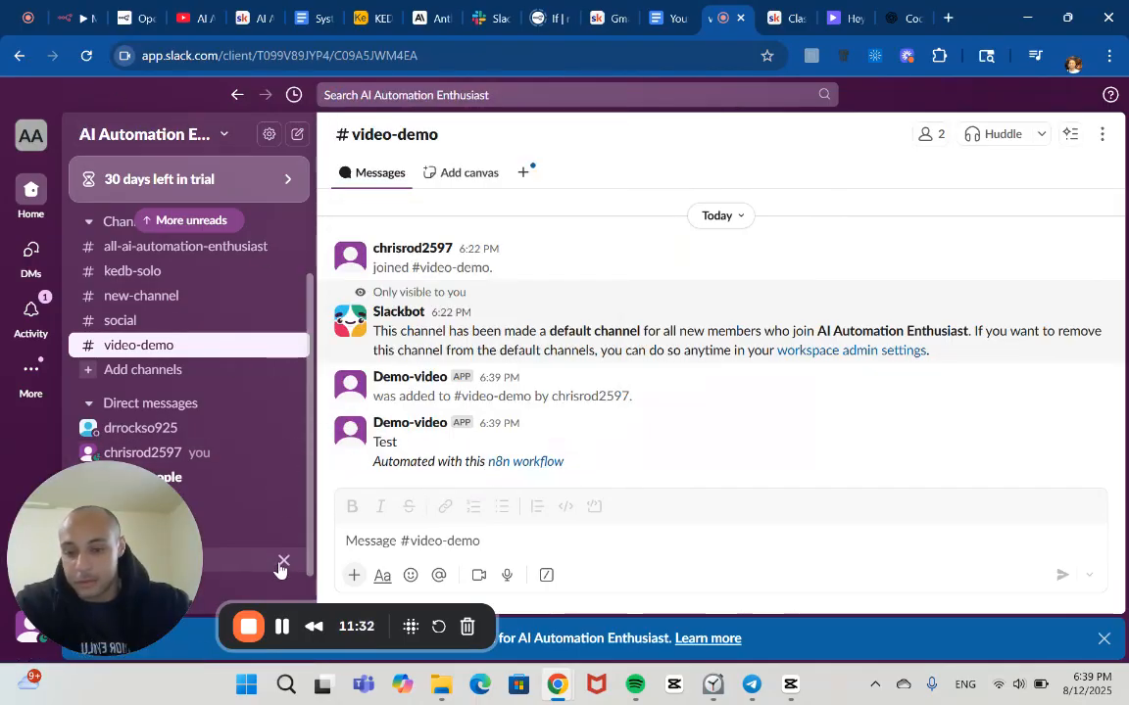
pyautogui.click(284, 627)
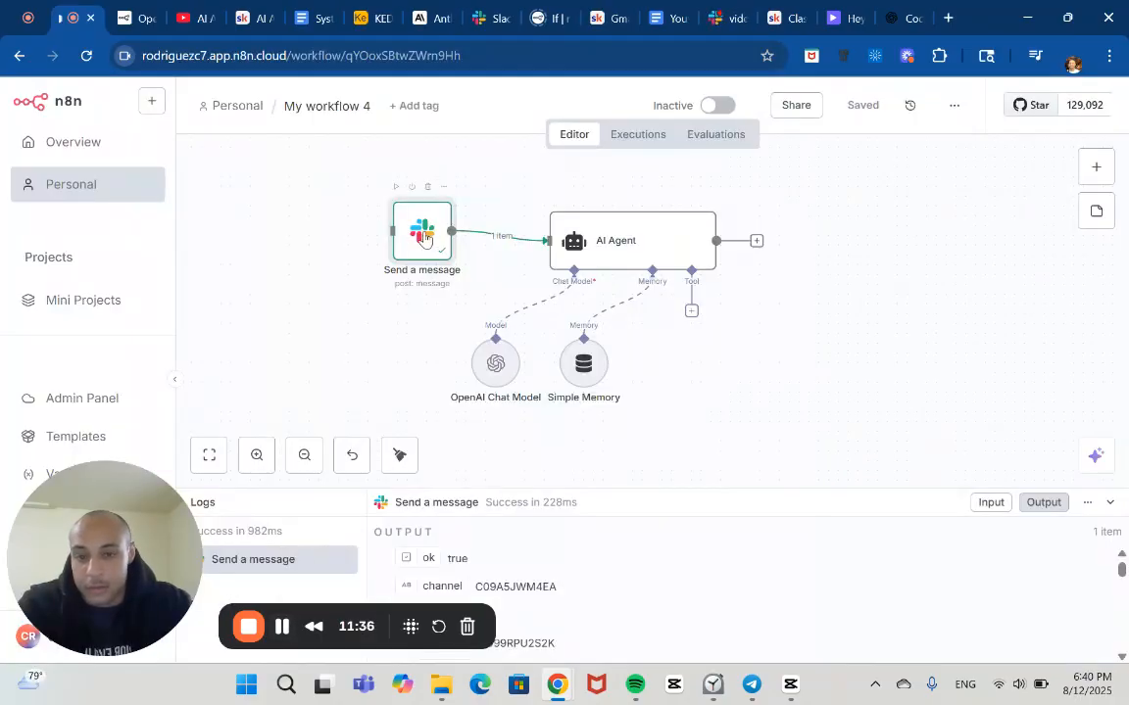
# Move Send a message after AI Agent, replacing the loop-back connection with AI Agent → Send a message
pyautogui.moveTo(423, 227); pyautogui.dragTo(874, 243)
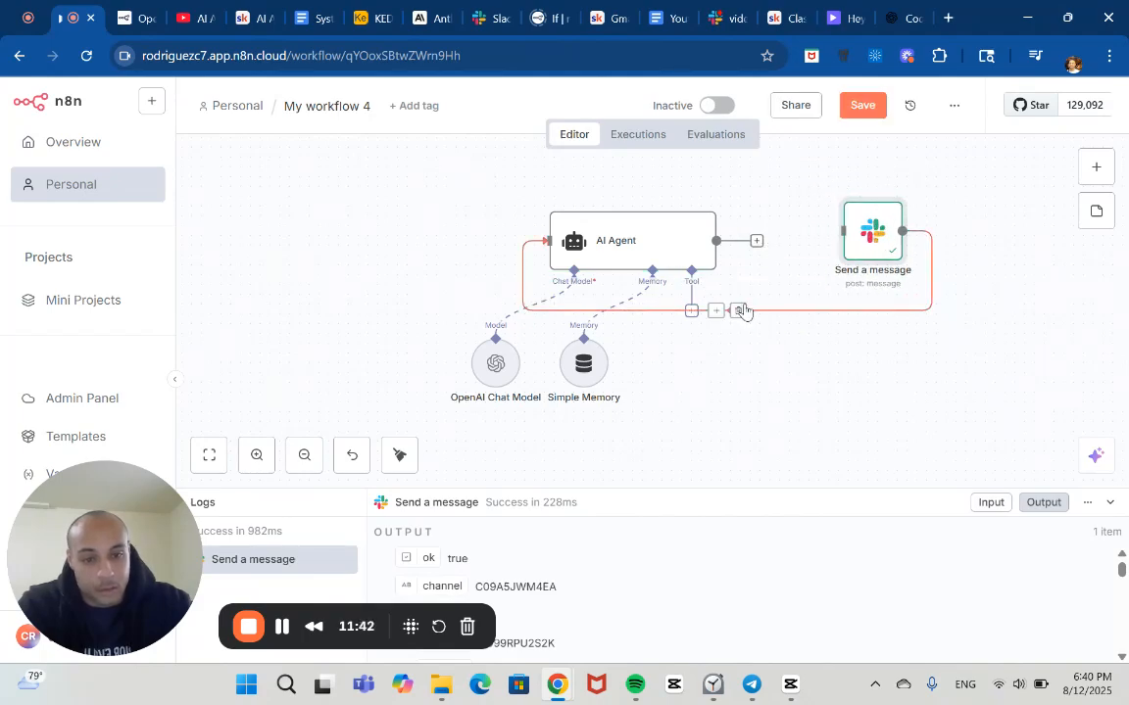
pyautogui.click(727, 311)
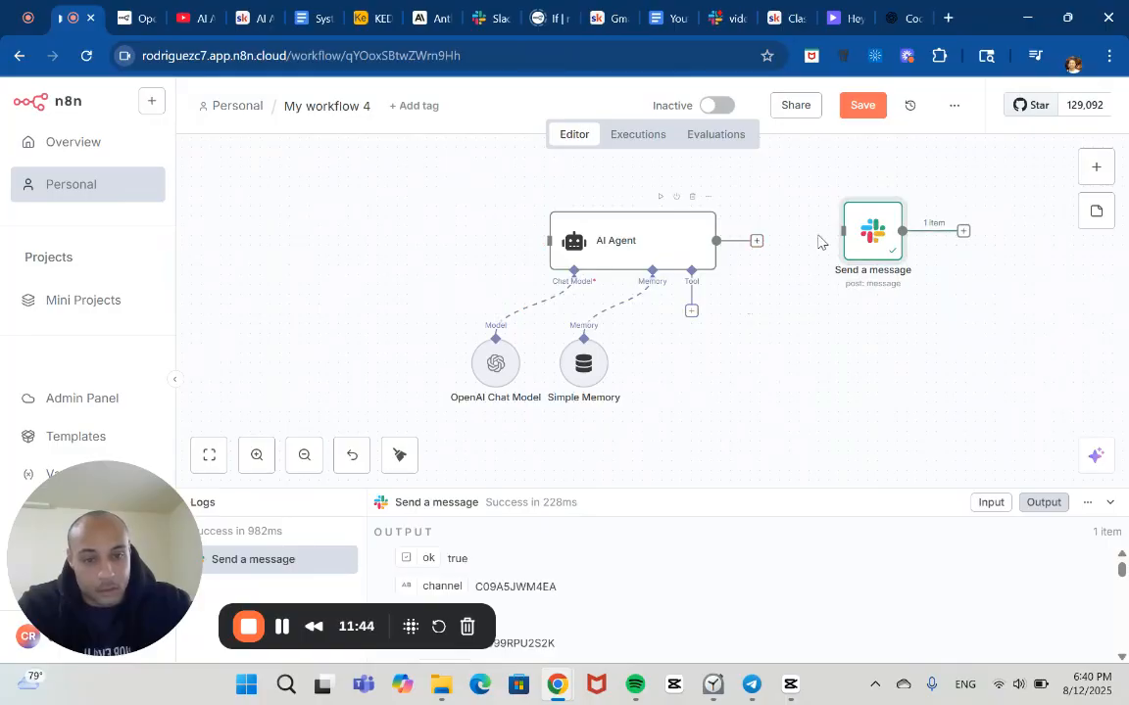
pyautogui.moveTo(716, 240); pyautogui.dragTo(841, 231)
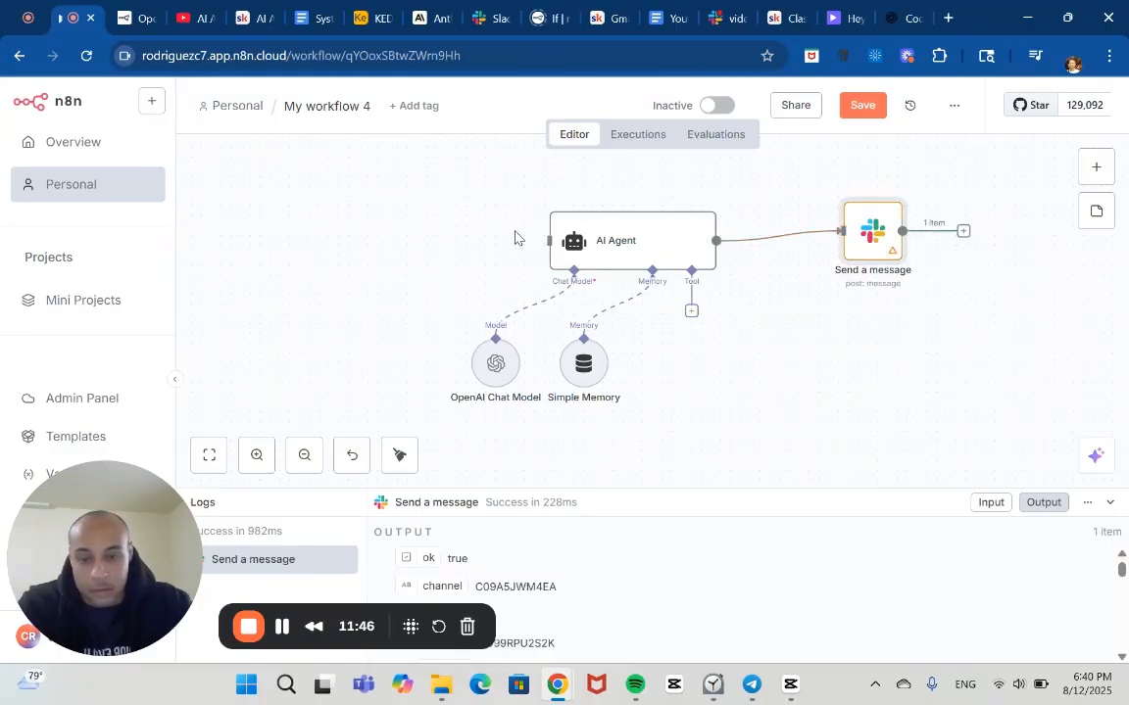
# Add a Slack Trigger node that fires On any event
pyautogui.click(1100, 173)
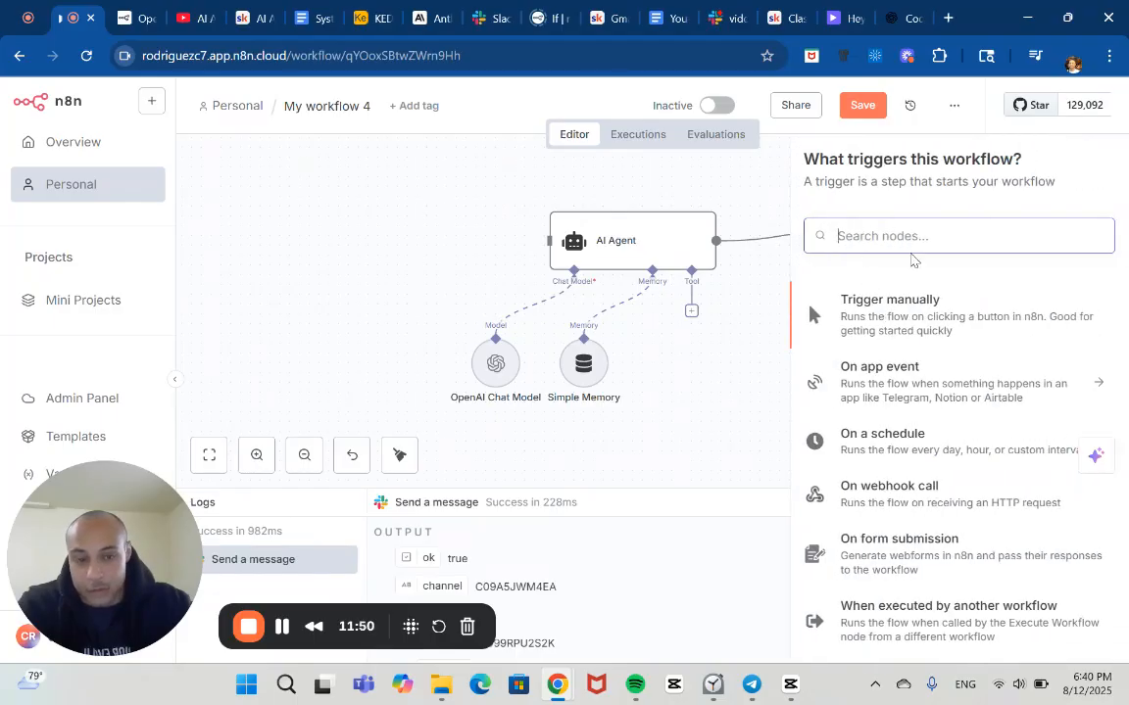
pyautogui.write('slack')
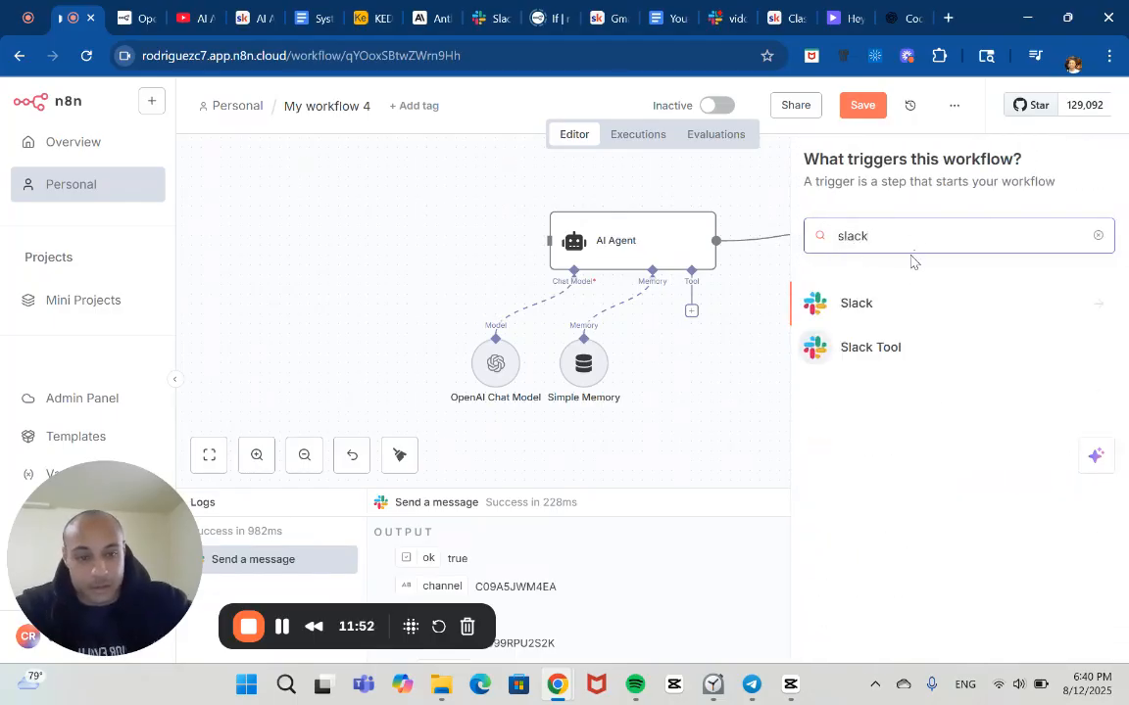
pyautogui.click(894, 306)
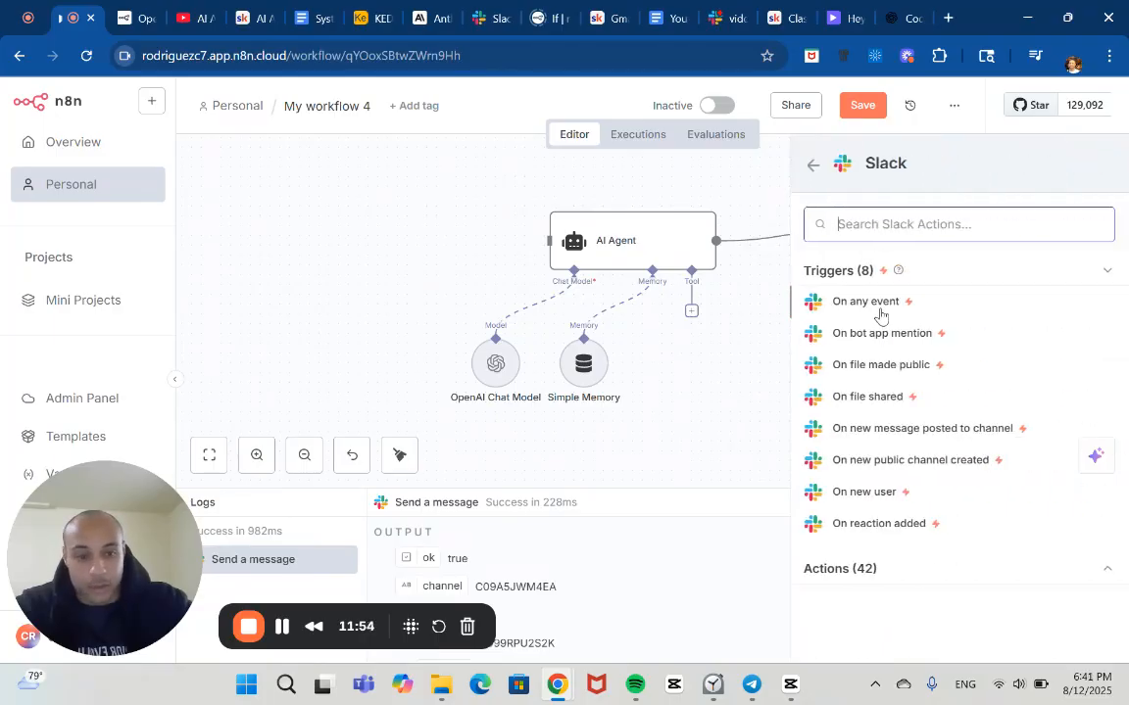
pyautogui.click(887, 304)
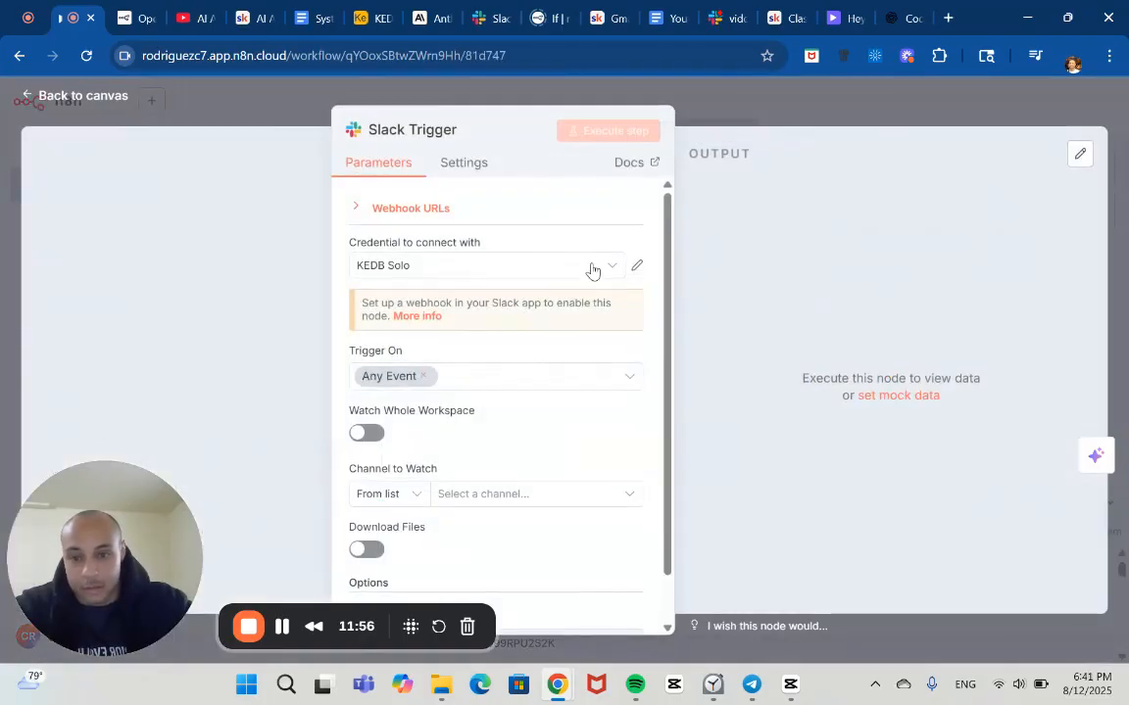
# Use the Demo video credential and set the trigger's Channel to Watch to By ID
pyautogui.click(577, 267)
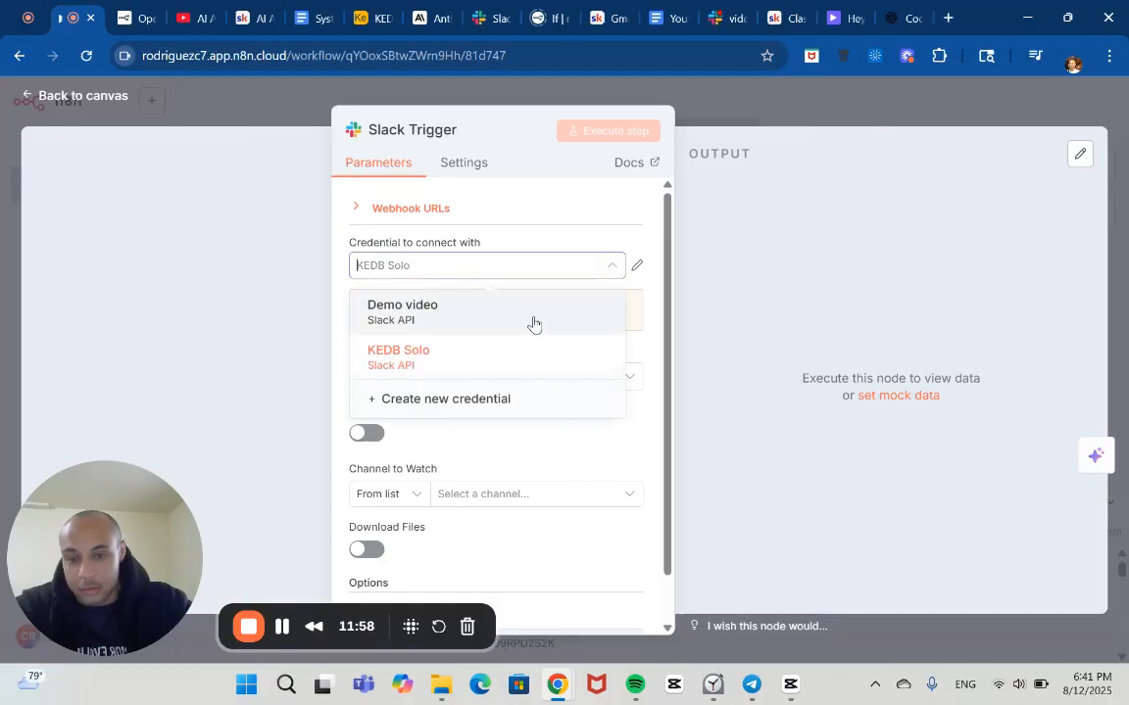
pyautogui.click(506, 319)
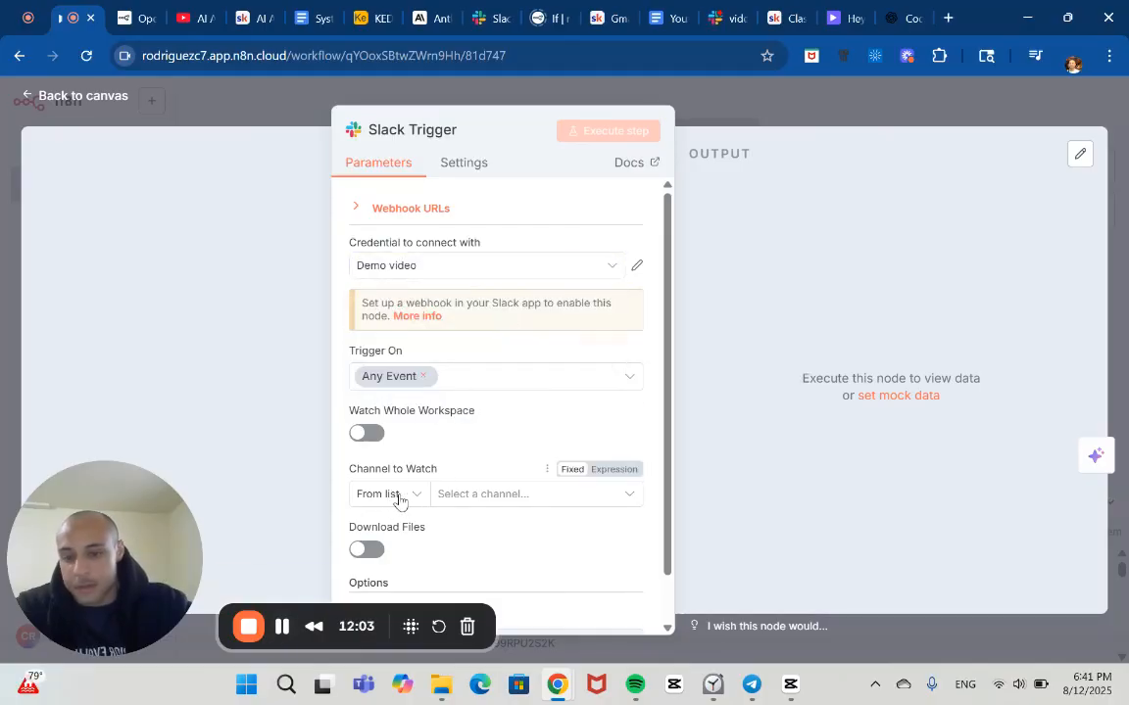
pyautogui.click(410, 496)
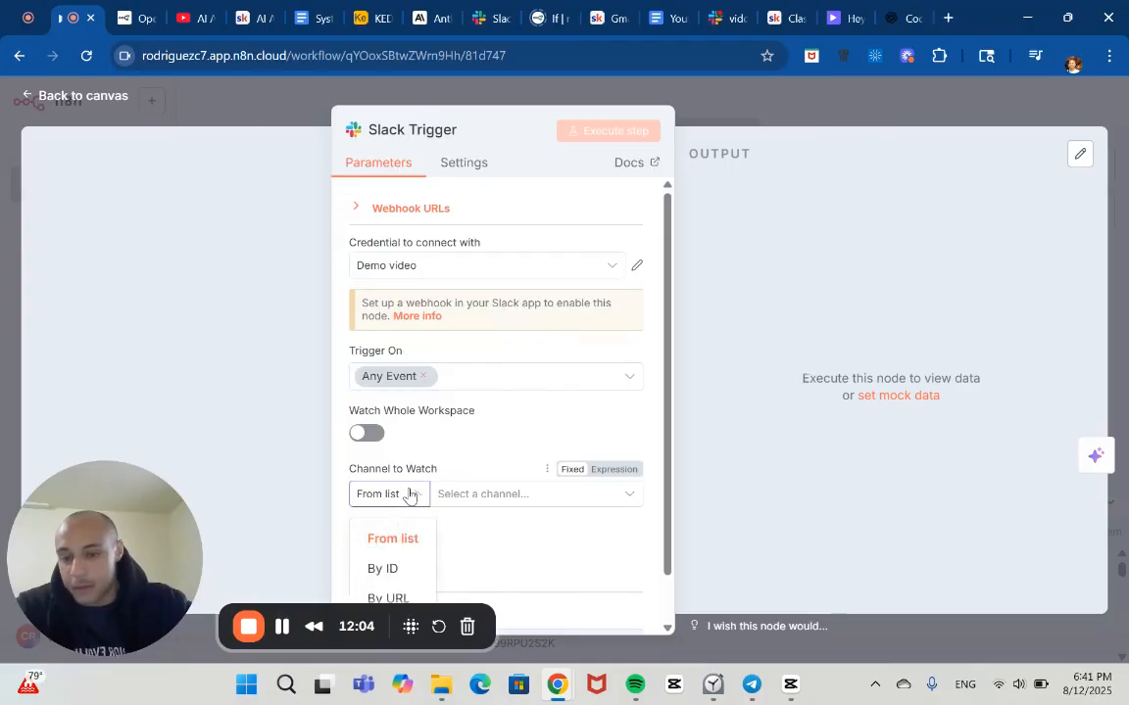
pyautogui.click(406, 571)
pyautogui.click(498, 494)
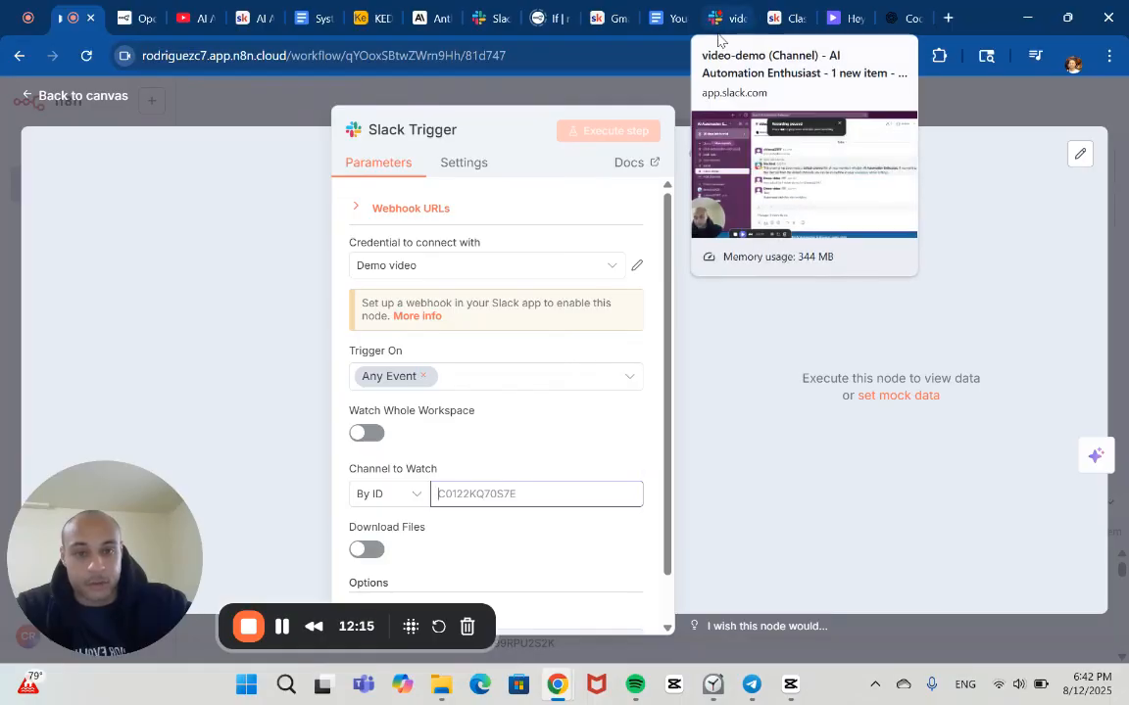
# Copy channel ID C09A5JWM4EA from the #video-demo channel's About details
pyautogui.click(720, 39)
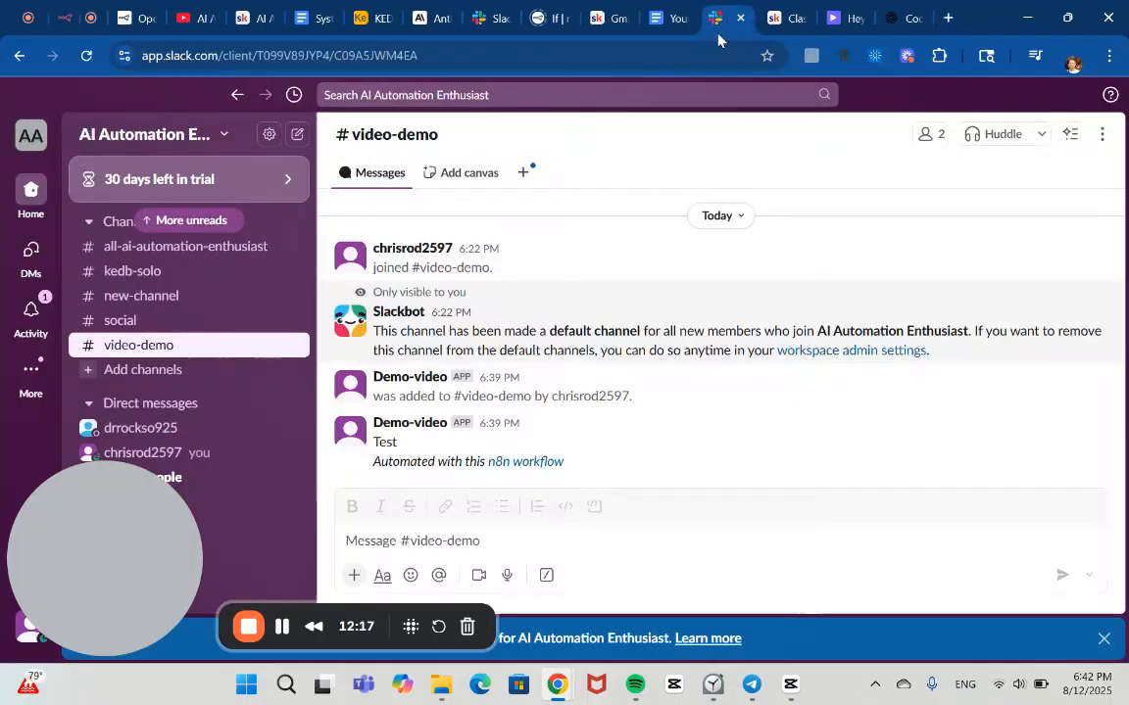
pyautogui.click(402, 137)
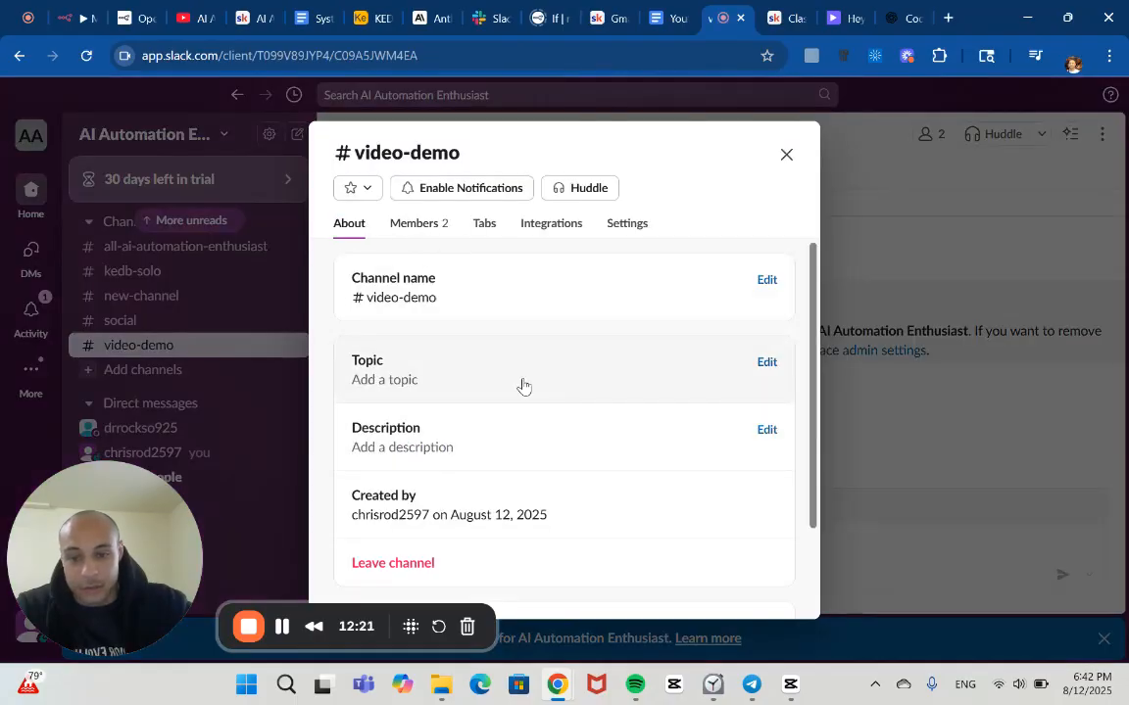
pyautogui.scroll(-2, 500, 441)
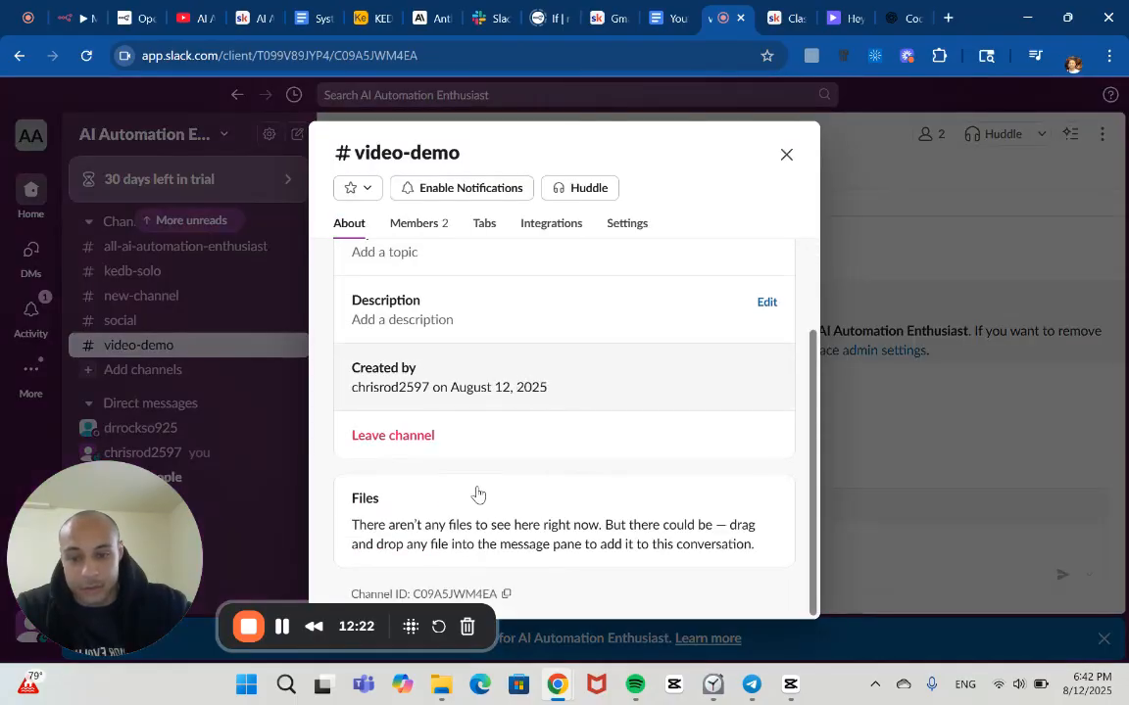
pyautogui.click(505, 595)
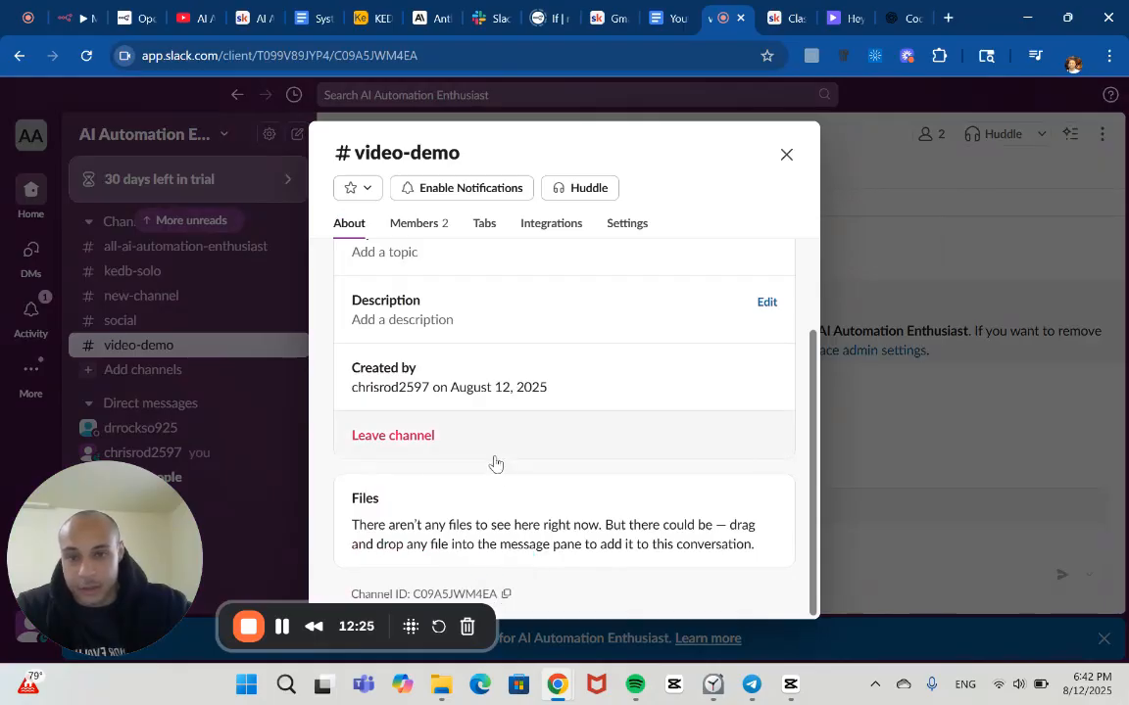
# Paste channel ID C09A5JWM4EA into the Slack Trigger and copy its Test webhook URL
pyautogui.click(77, 18)
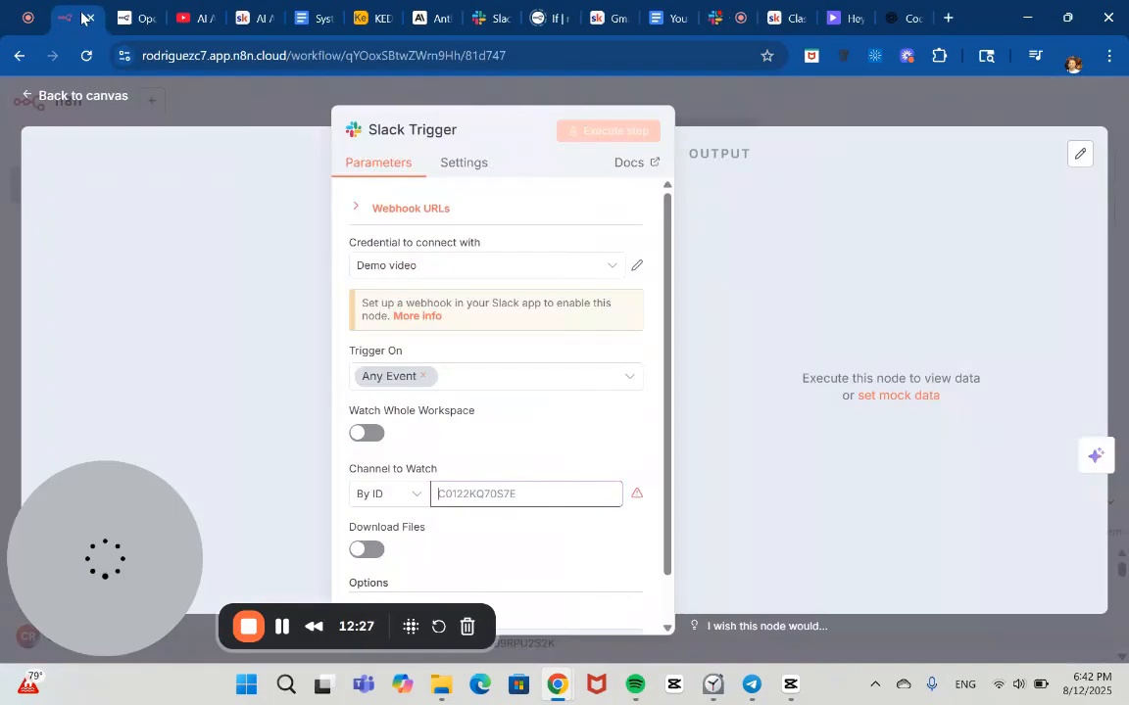
pyautogui.hotkey('ctrl', 'v')
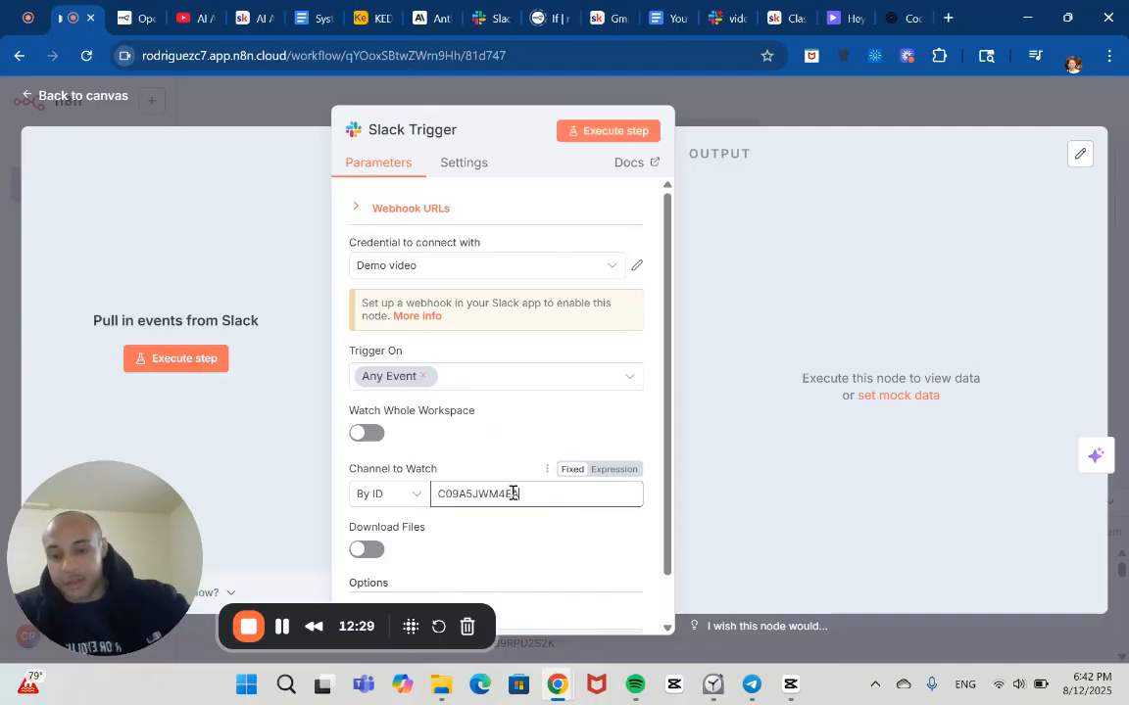
pyautogui.click(365, 211)
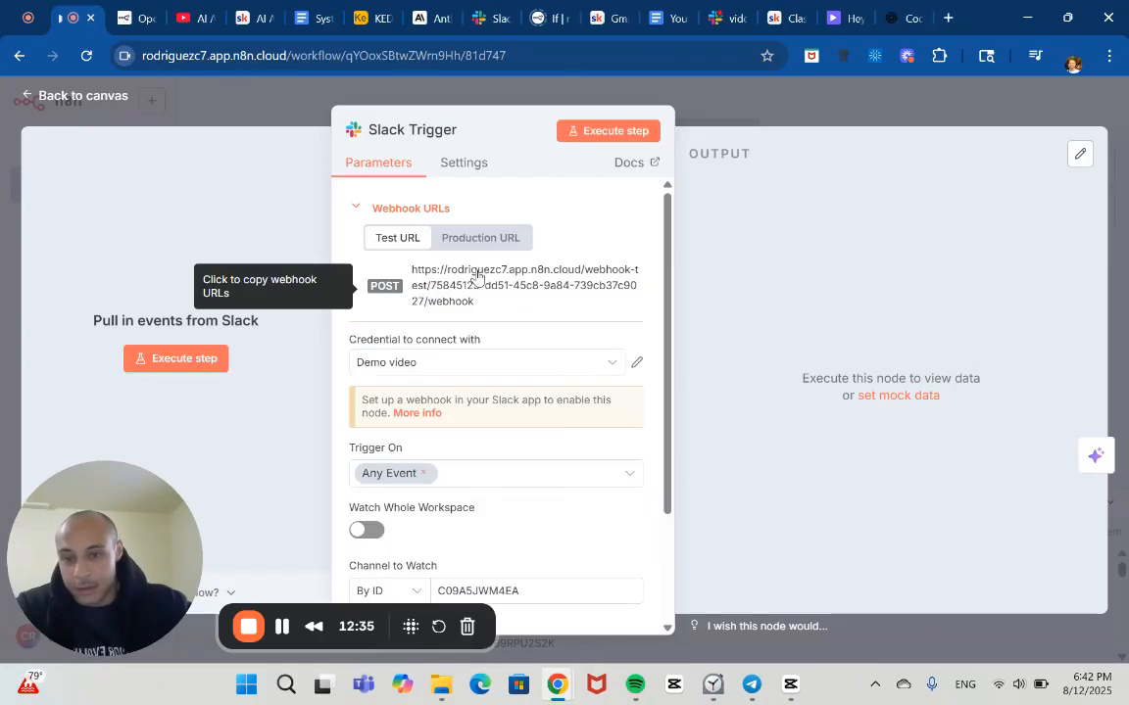
pyautogui.click(474, 284)
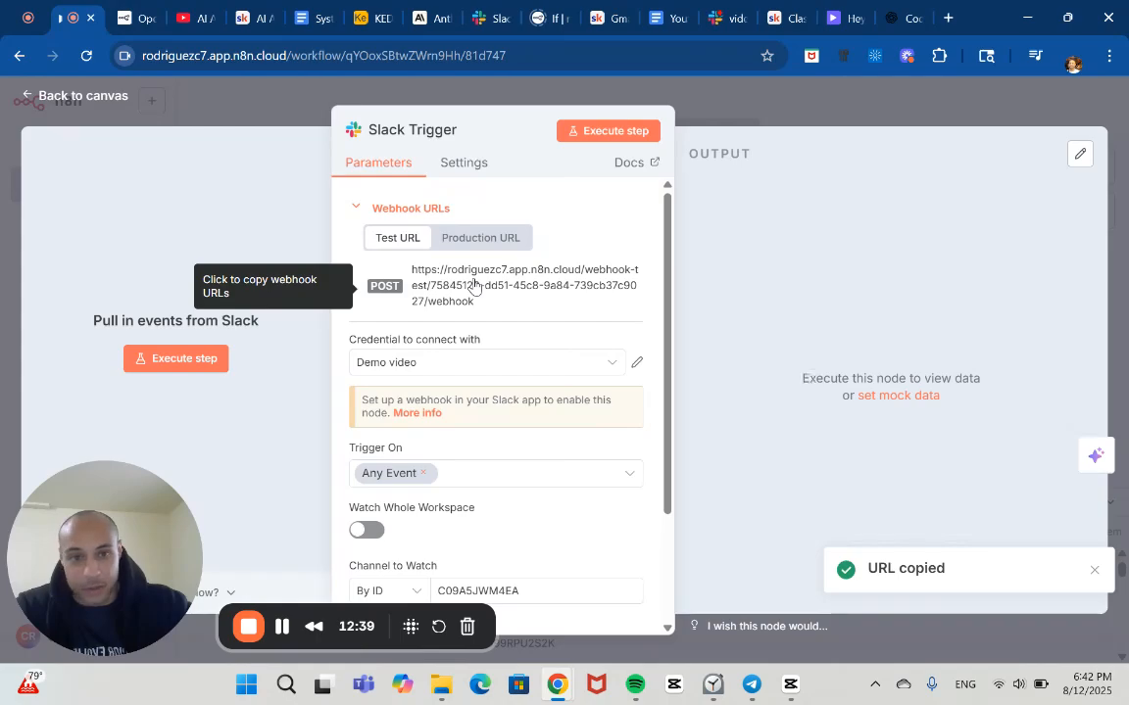
# Switch Enable Events to On on the Demo-video app's Event Subscriptions page
pyautogui.click(488, 12)
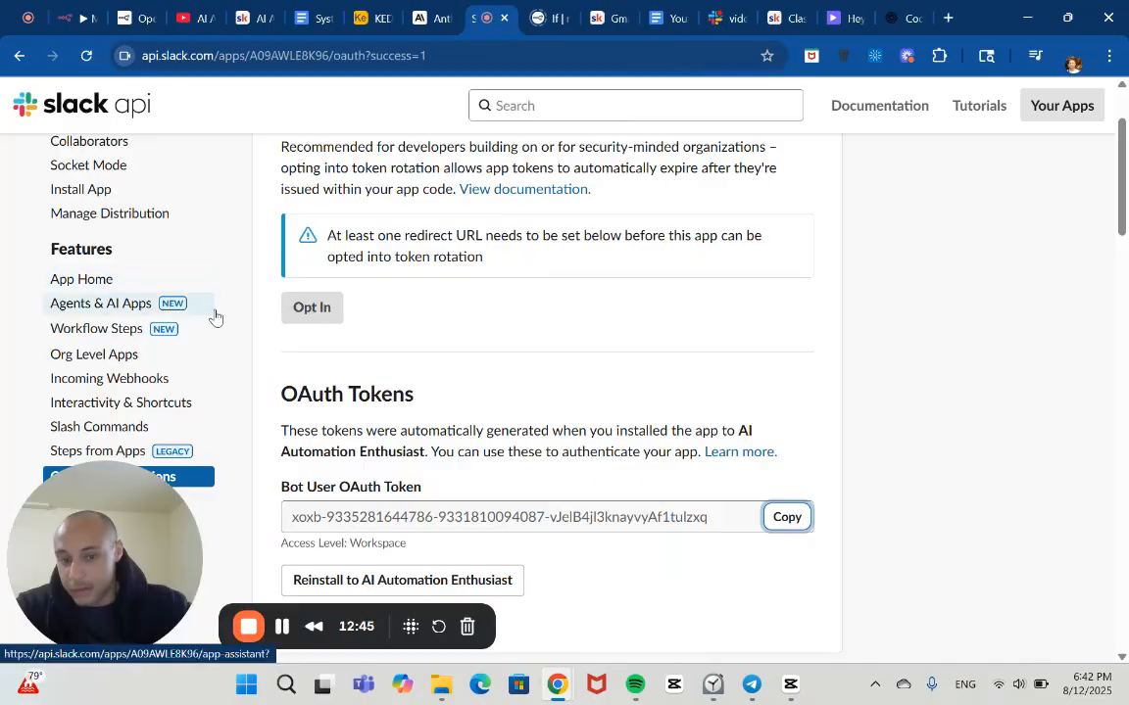
pyautogui.scroll(-2, 215, 317)
pyautogui.scroll(-1, 214, 317)
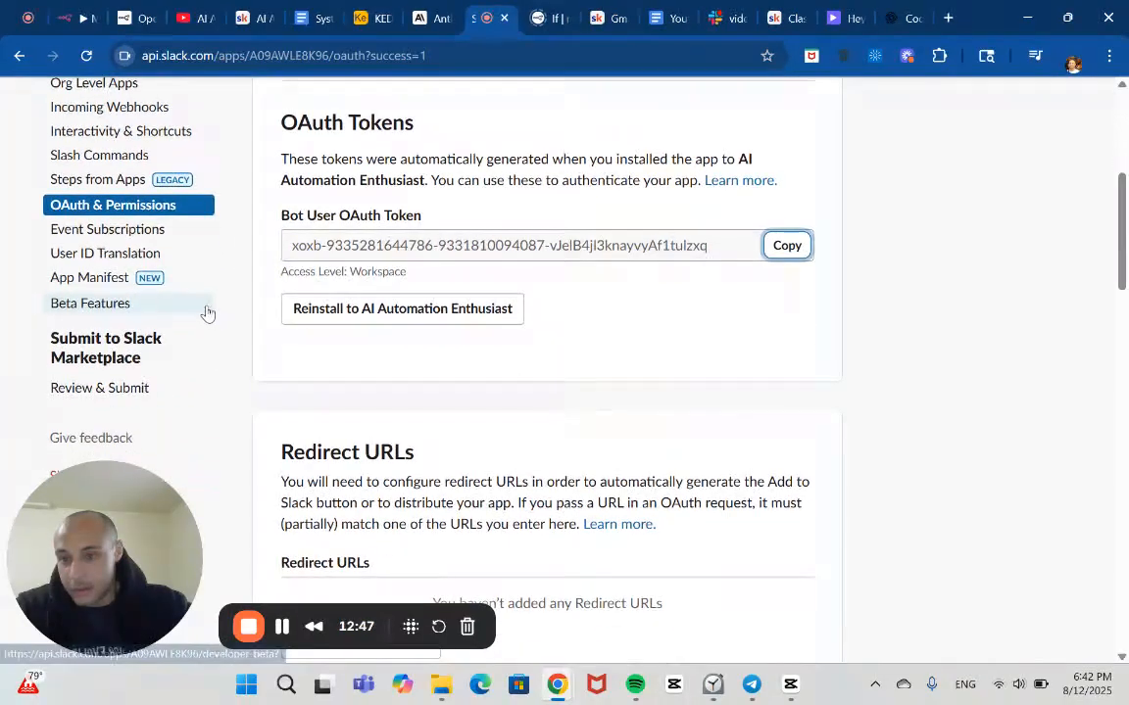
pyautogui.click(145, 231)
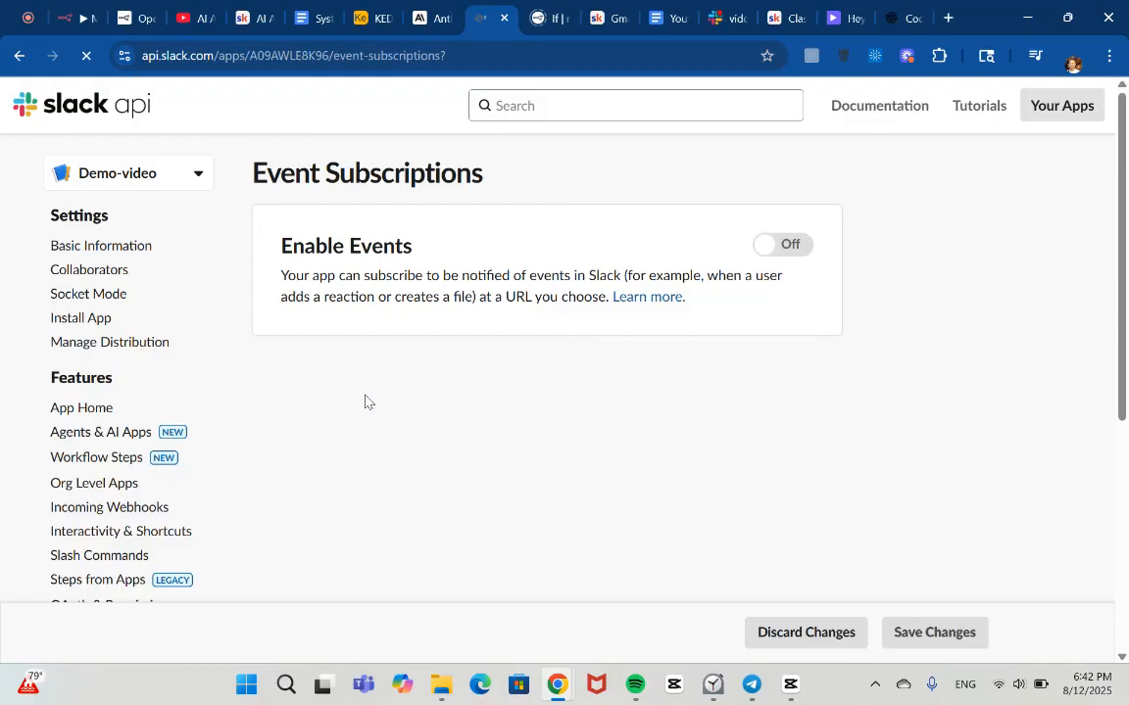
pyautogui.scroll(-1, 366, 401)
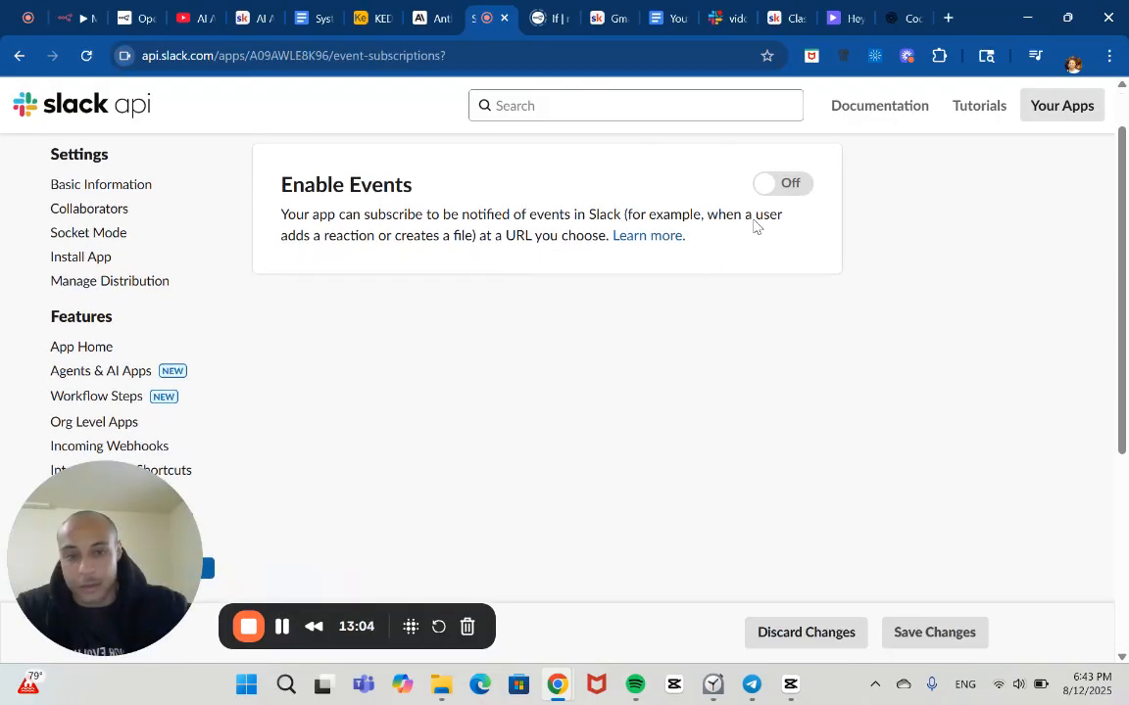
pyautogui.click(773, 186)
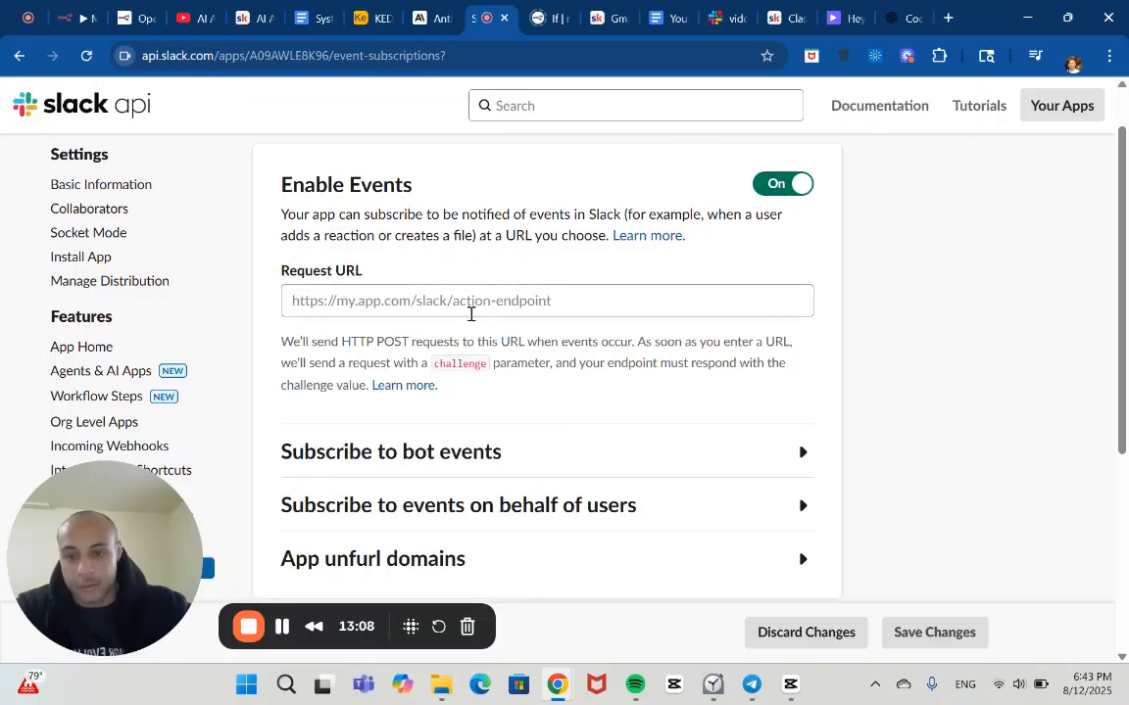
# Execute the Slack Trigger step so it listens for a test Slack event
pyautogui.click(71, 10)
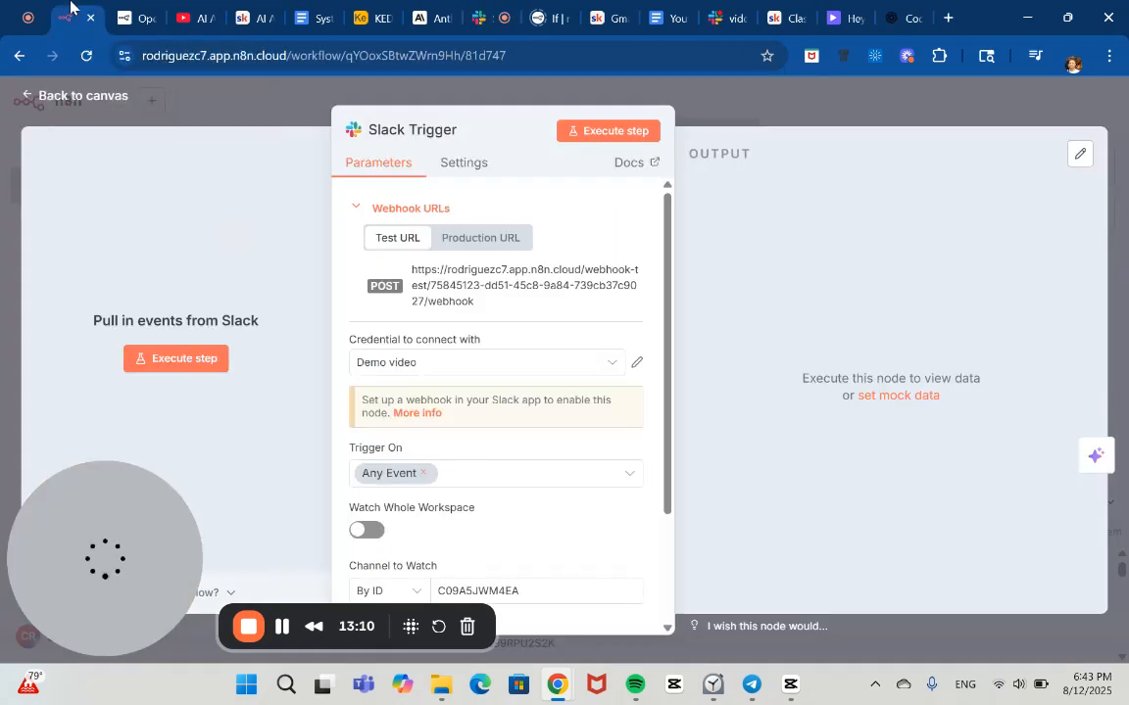
pyautogui.click(604, 134)
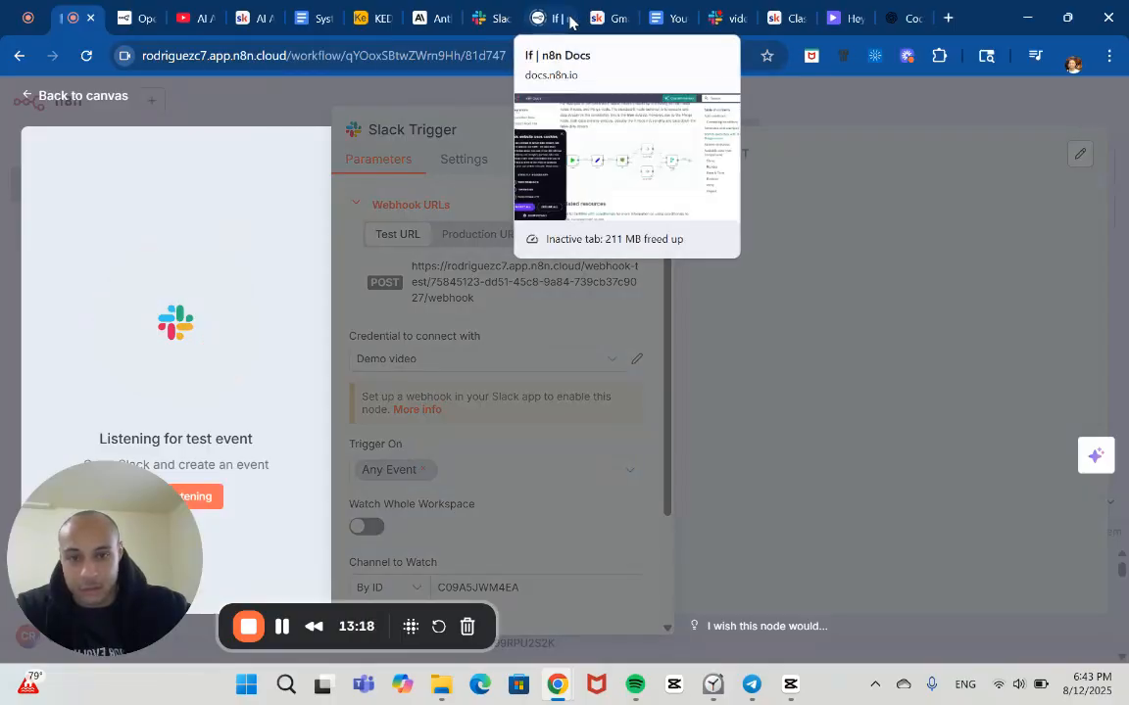
# Paste the n8n test webhook URL into the Request URL field
pyautogui.click(482, 12)
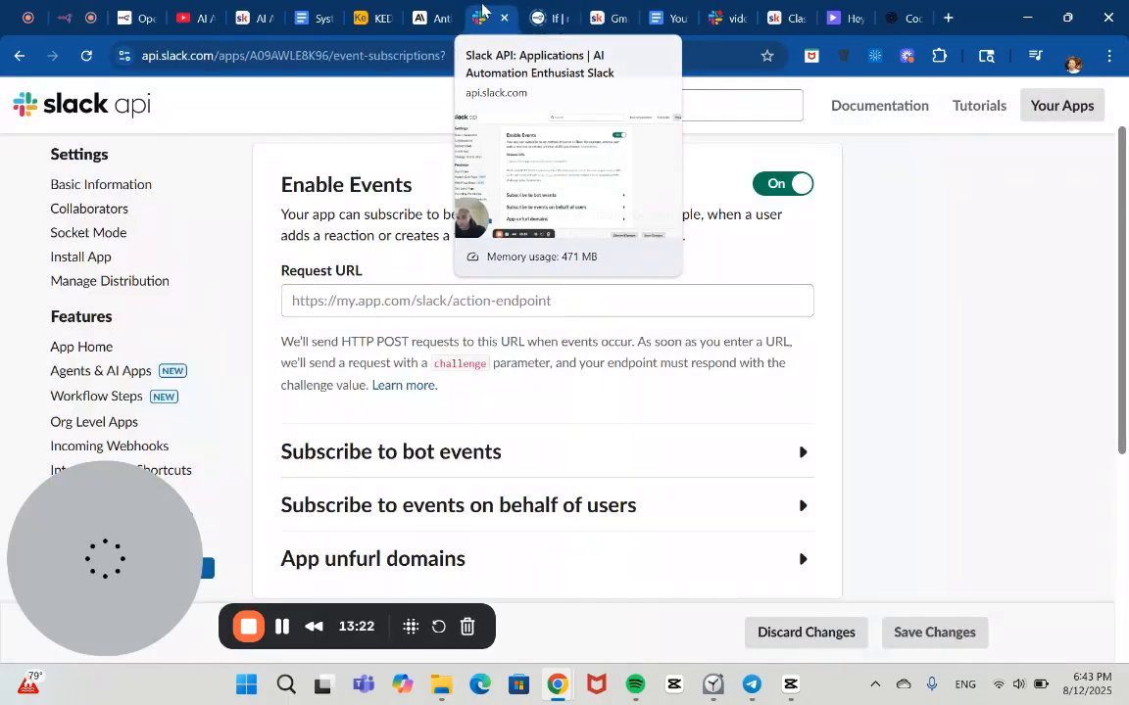
pyautogui.click(456, 308)
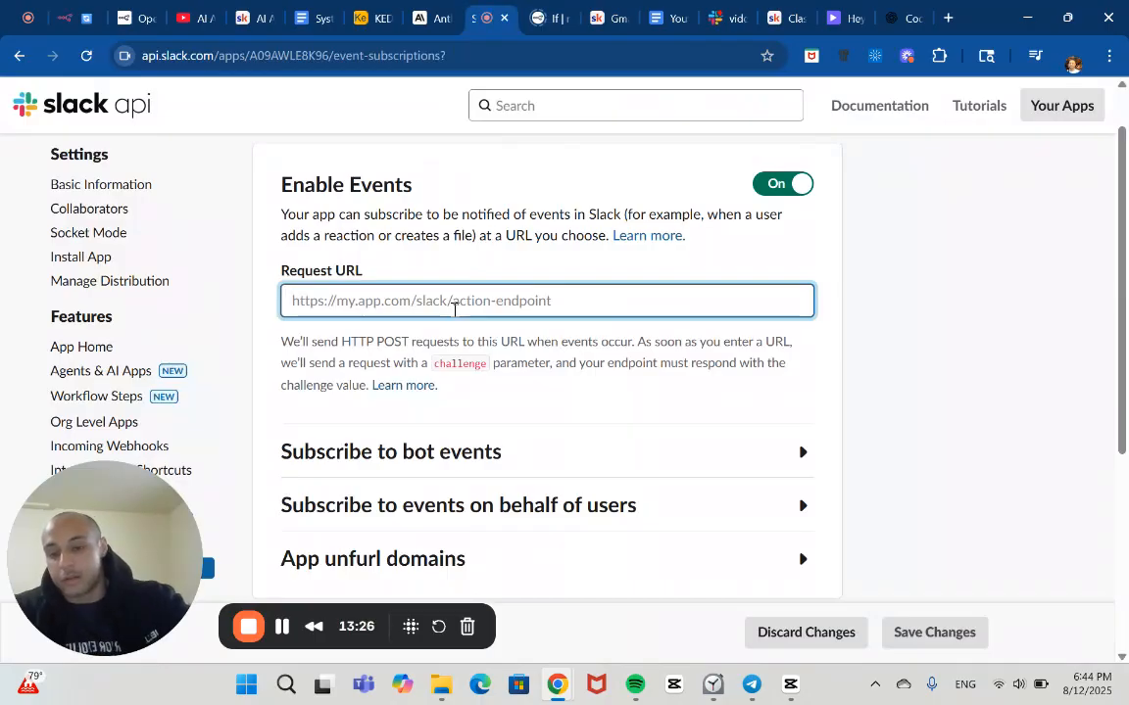
pyautogui.hotkey('ctrl', 'v')
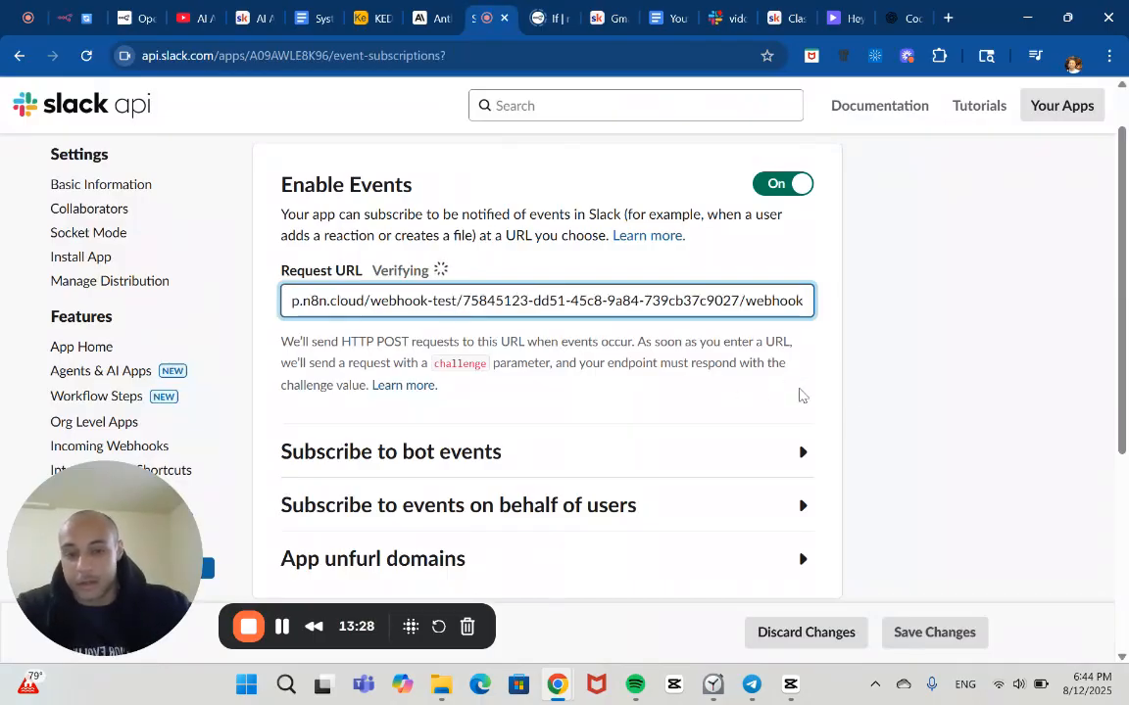
# Subscribe the bot to the message.channels event
pyautogui.scroll(-1, 856, 419)
pyautogui.scroll(-1, 856, 419)
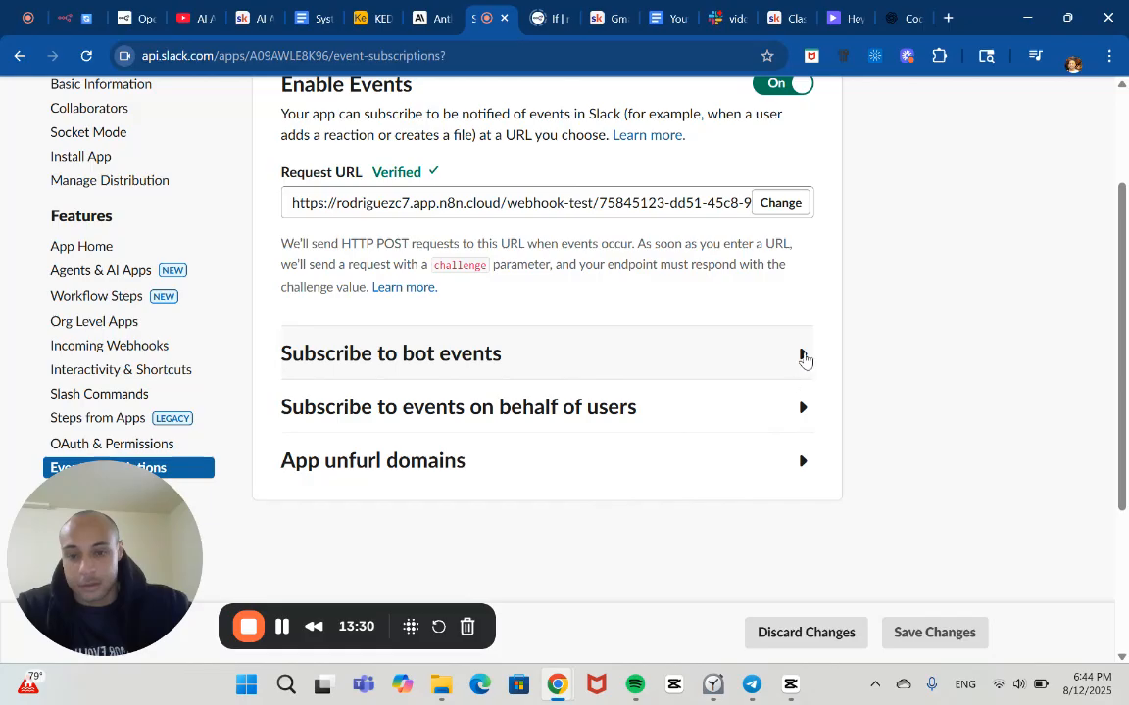
pyautogui.click(802, 356)
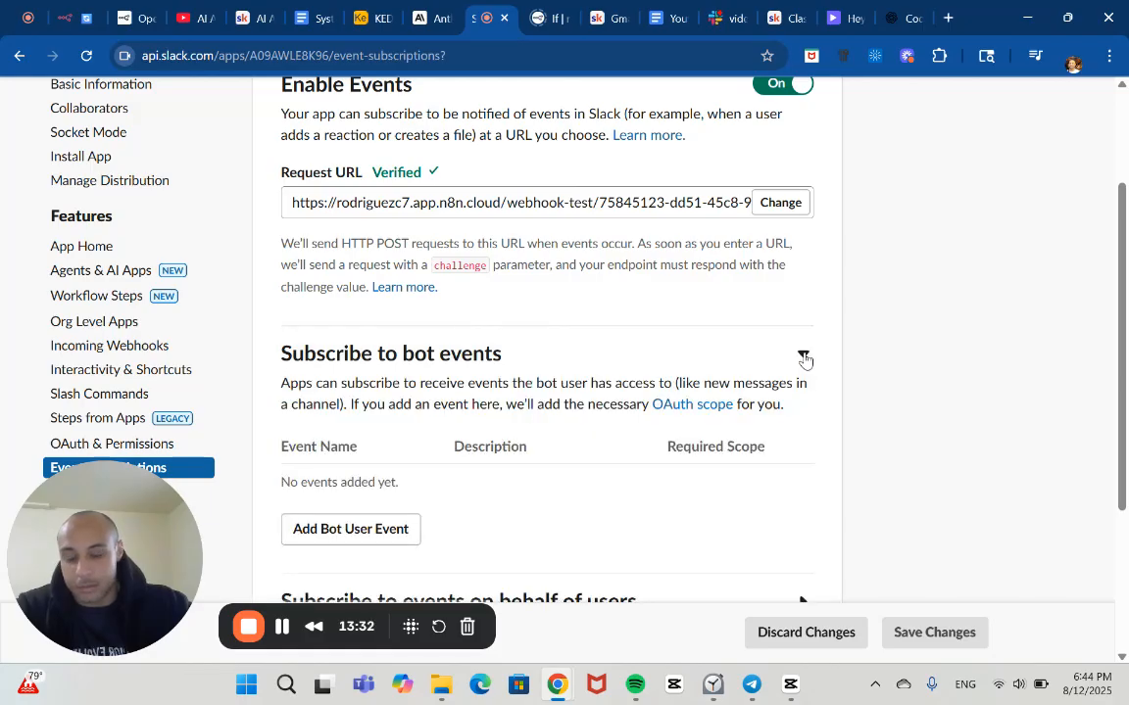
pyautogui.click(361, 530)
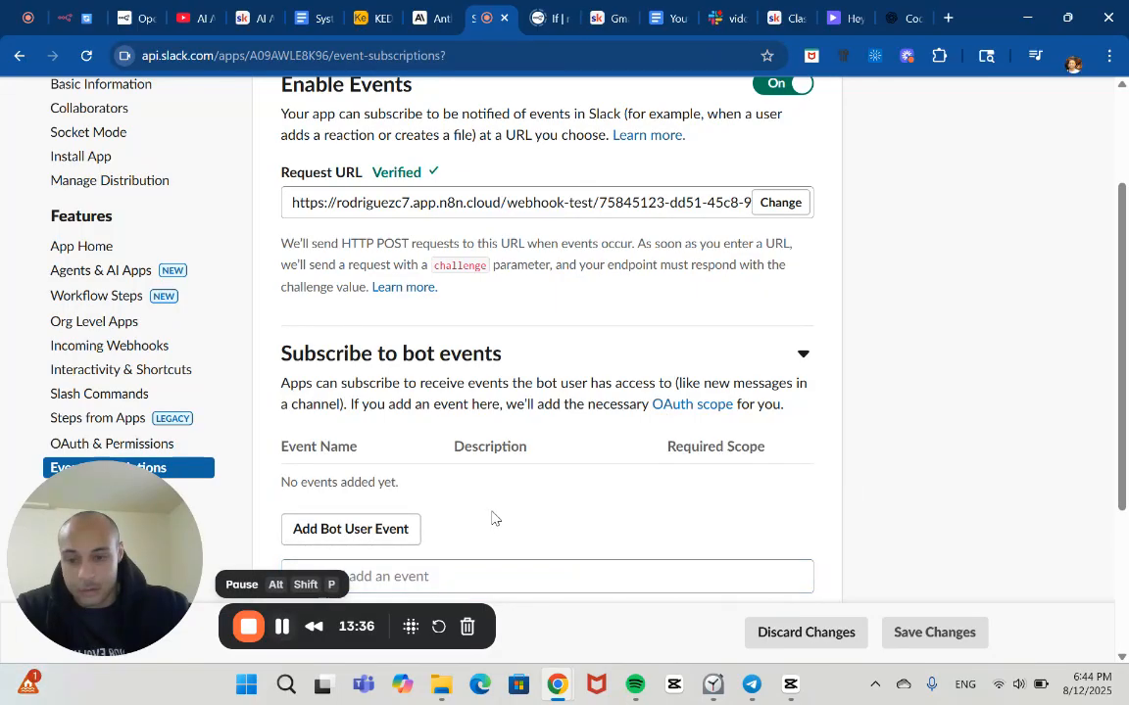
pyautogui.scroll(-1, 488, 513)
pyautogui.click(449, 525)
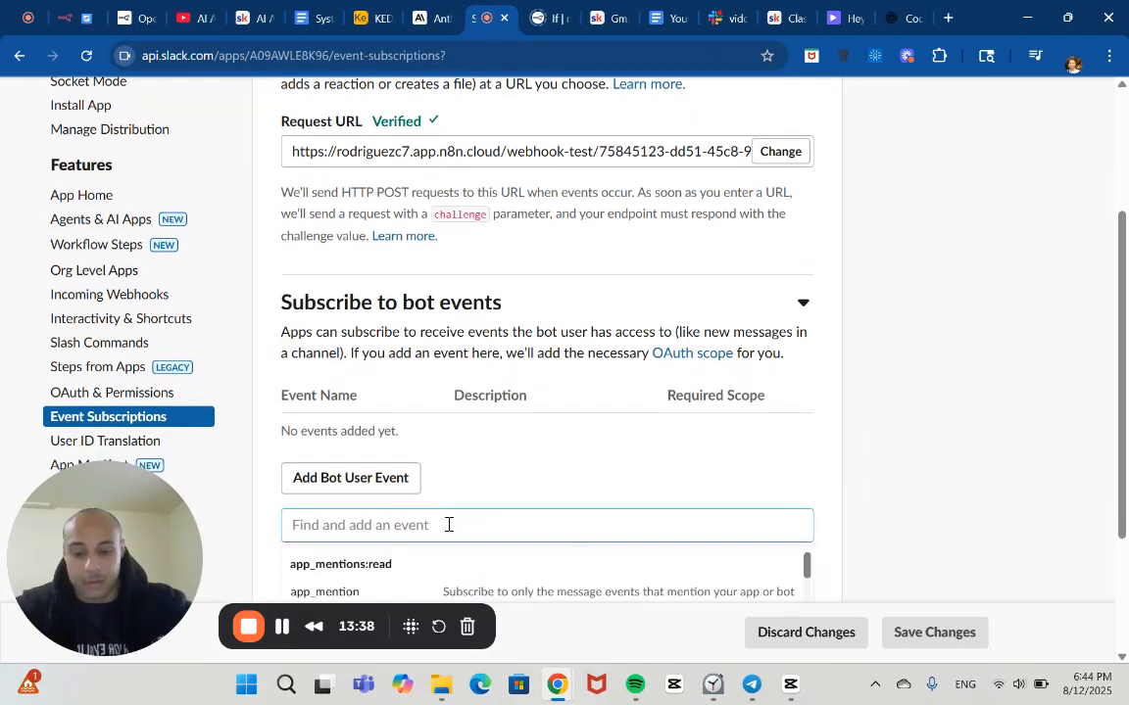
pyautogui.write('messa')
pyautogui.write('ge')
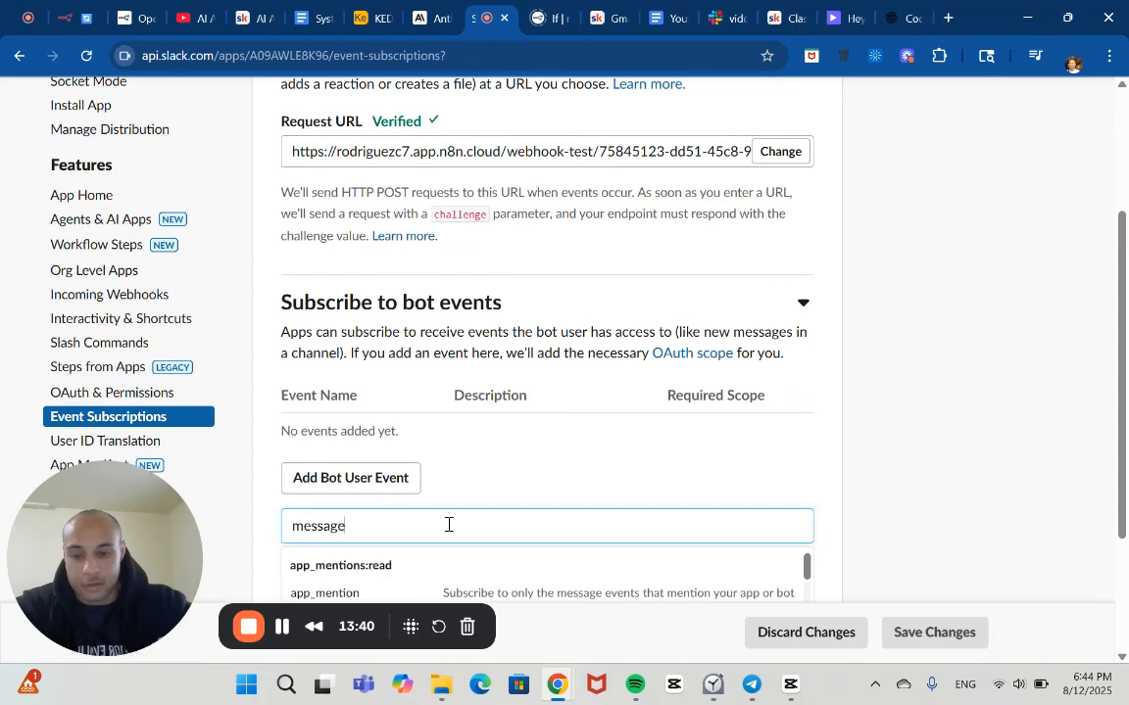
pyautogui.scroll(-1, 449, 525)
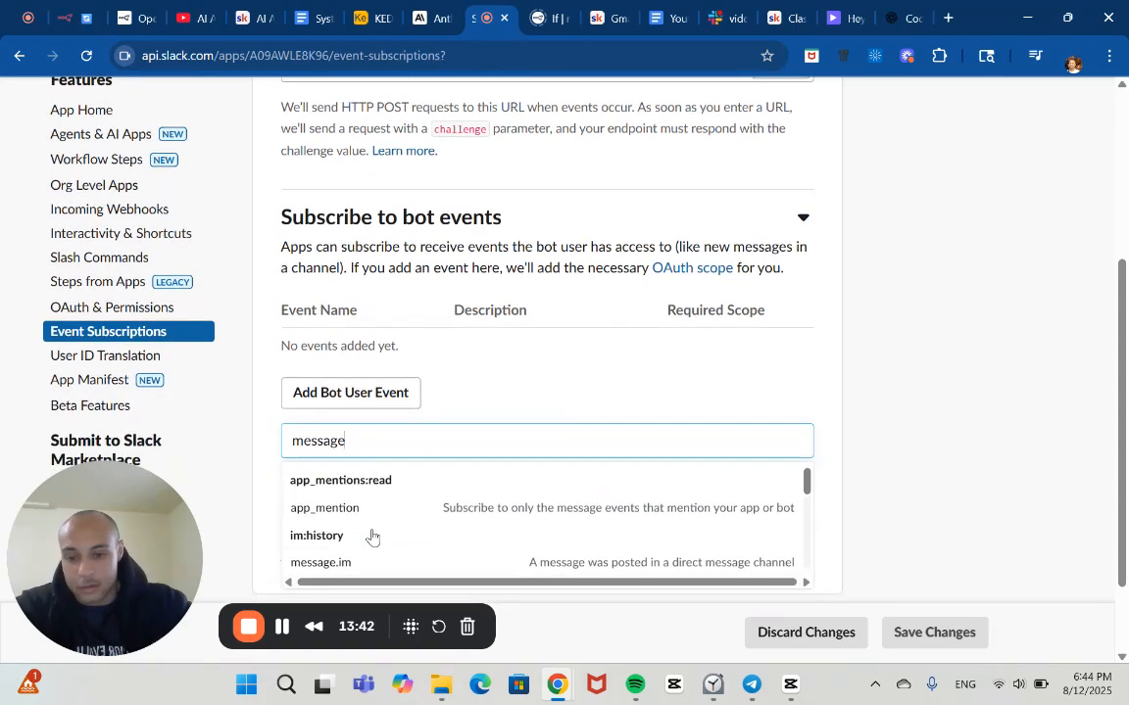
pyautogui.scroll(-1, 389, 572)
pyautogui.scroll(-1, 406, 537)
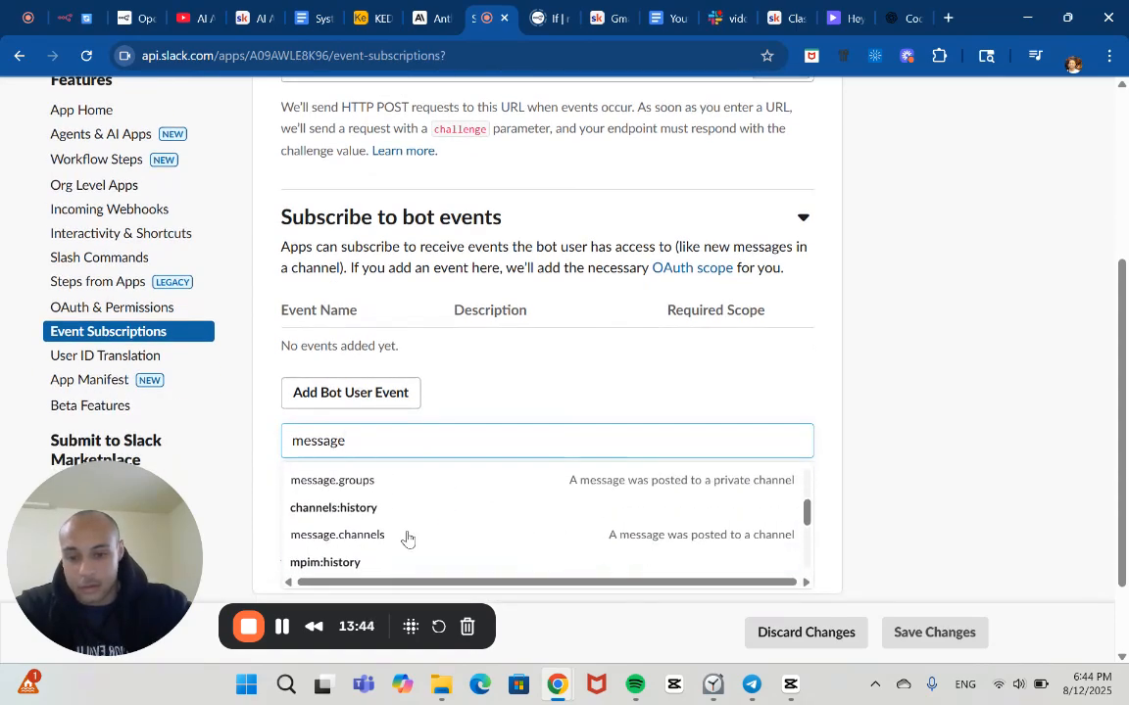
pyautogui.click(376, 535)
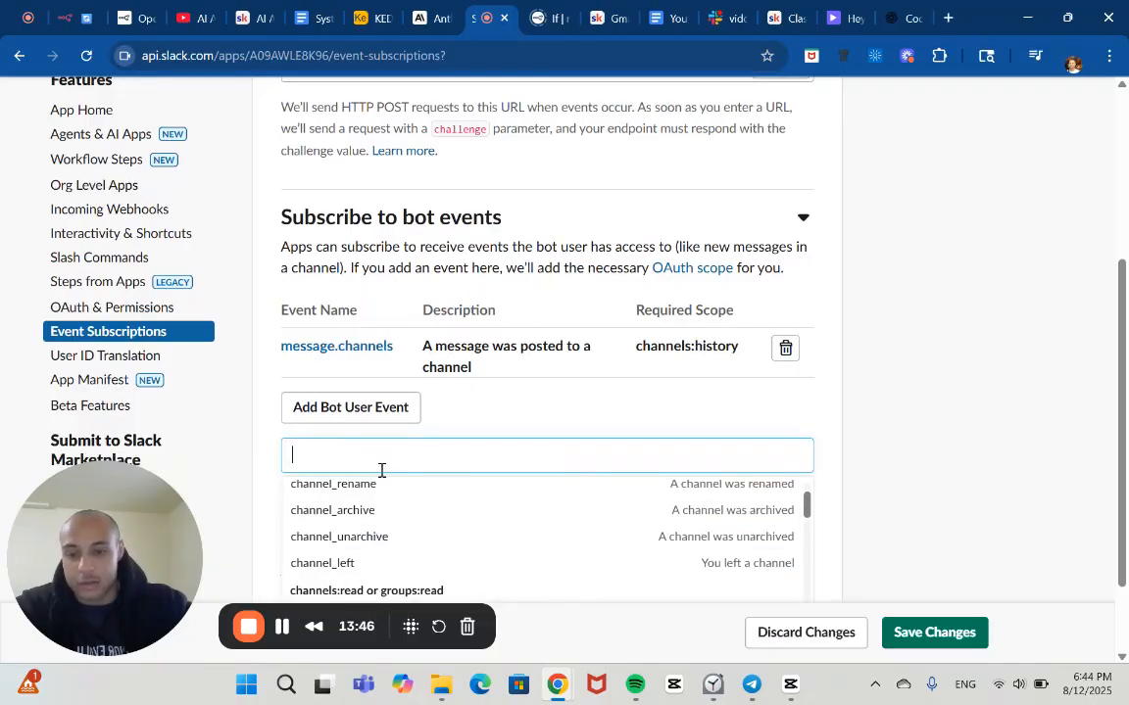
# Add the message.groups bot event and save the changes
pyautogui.write('message')
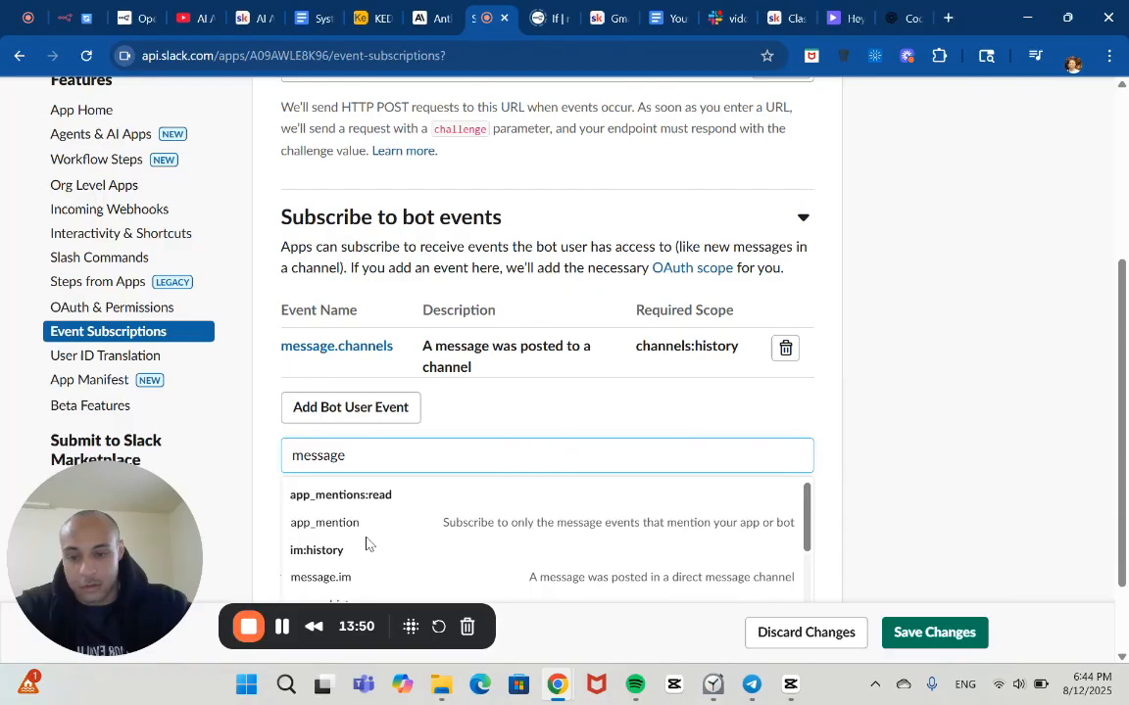
pyautogui.scroll(-3, 368, 542)
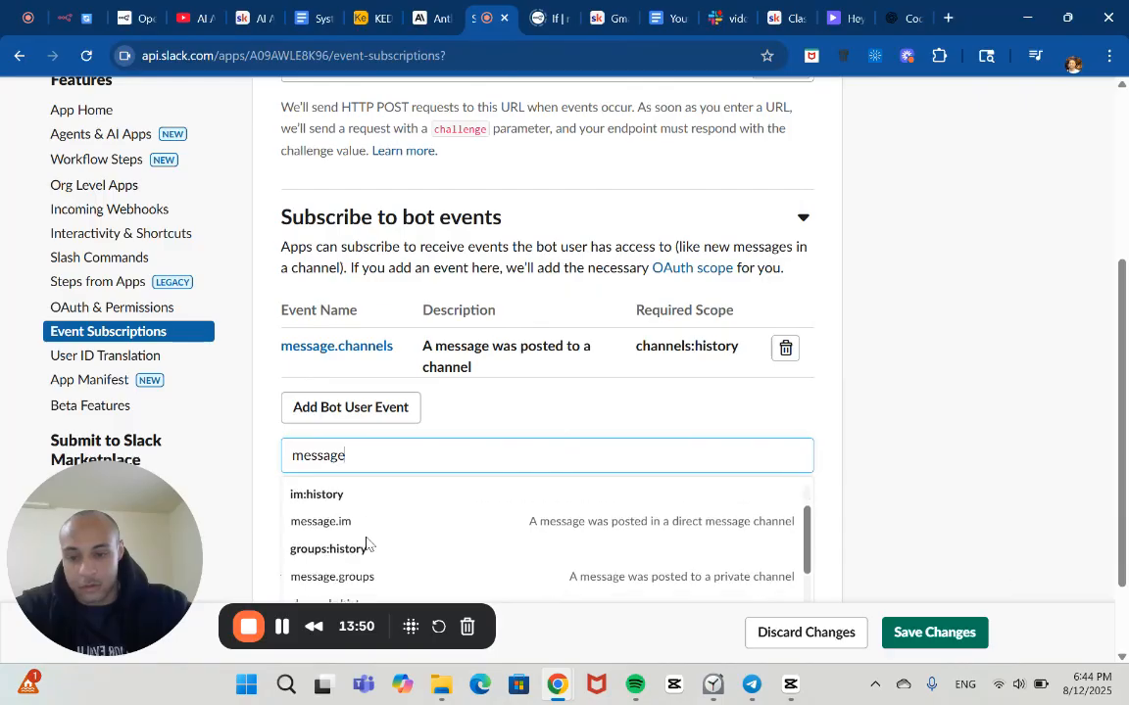
pyautogui.click(357, 531)
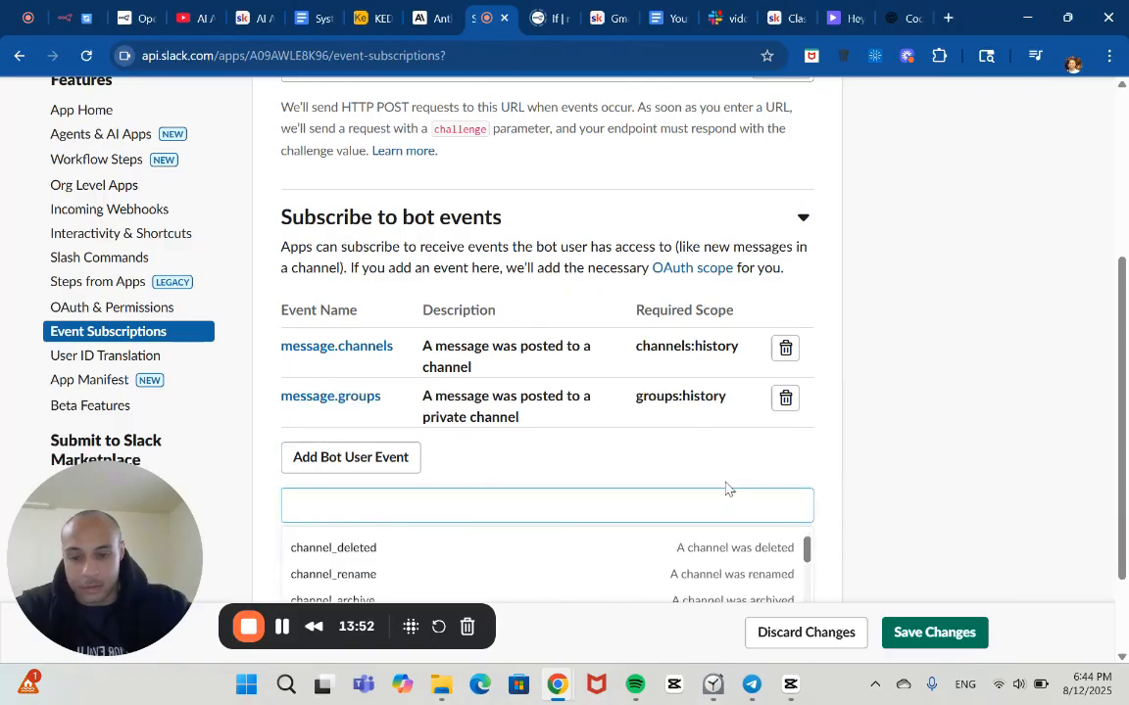
pyautogui.click(882, 464)
pyautogui.scroll(-2, 882, 464)
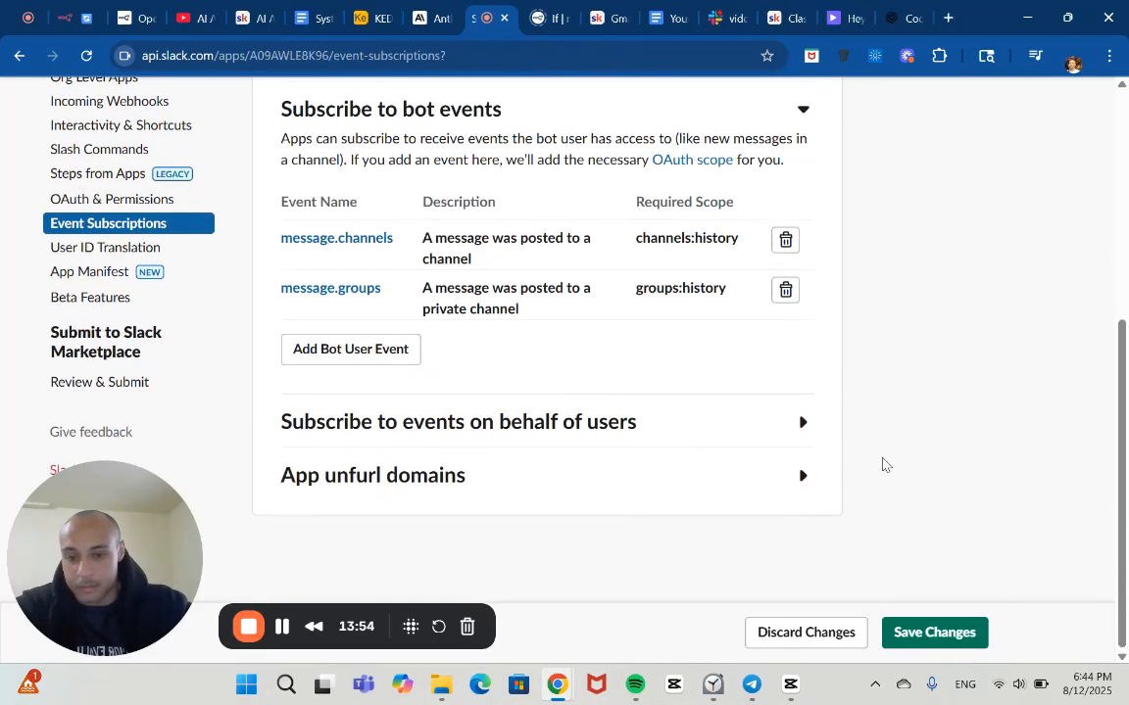
pyautogui.click(948, 635)
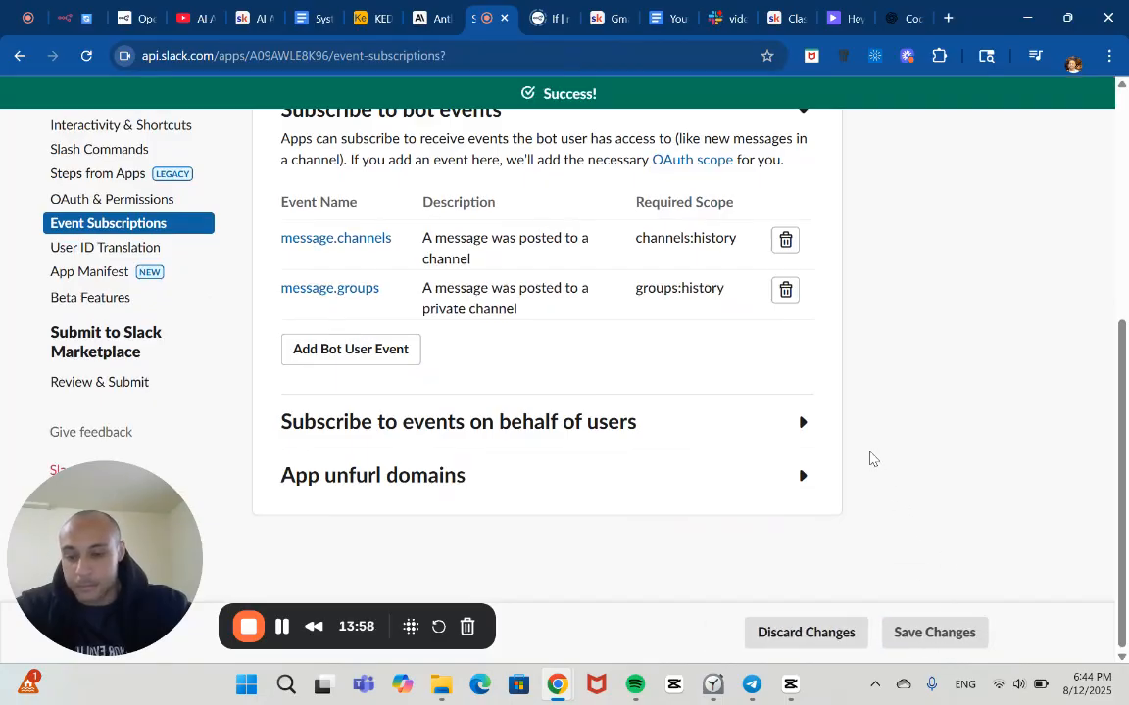
# Place the Slack Trigger left of AI Agent, connect it, and execute the workflow awaiting an event
pyautogui.hotkey('ctrl', '1')
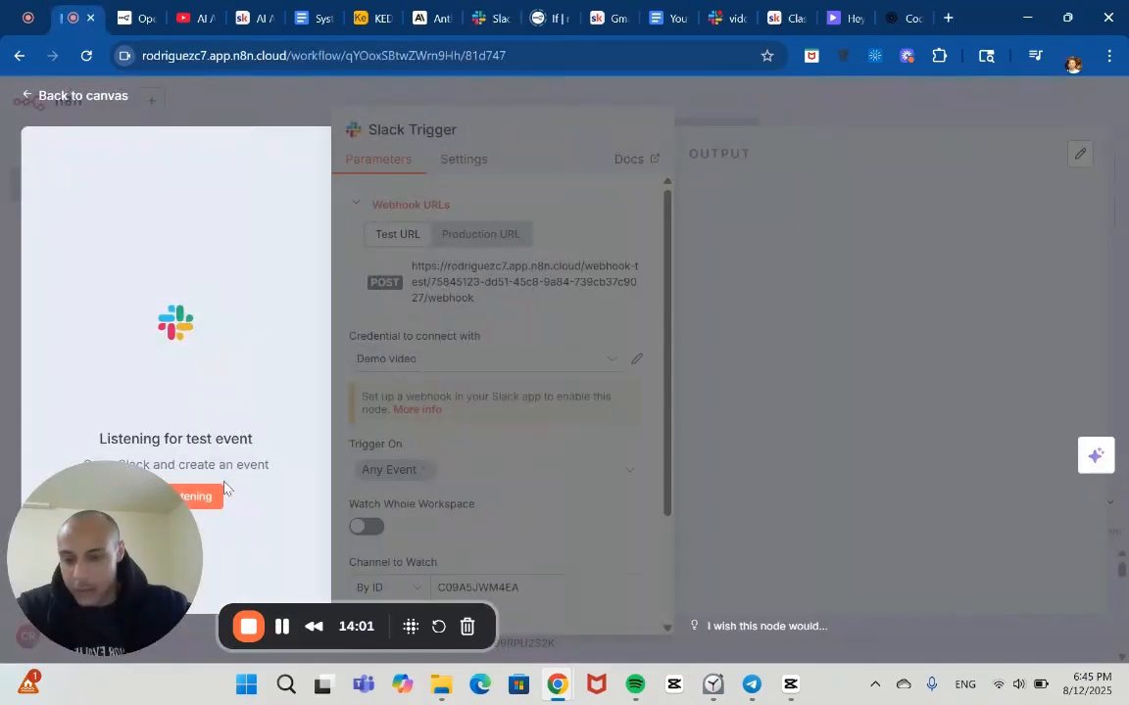
pyautogui.click(323, 117)
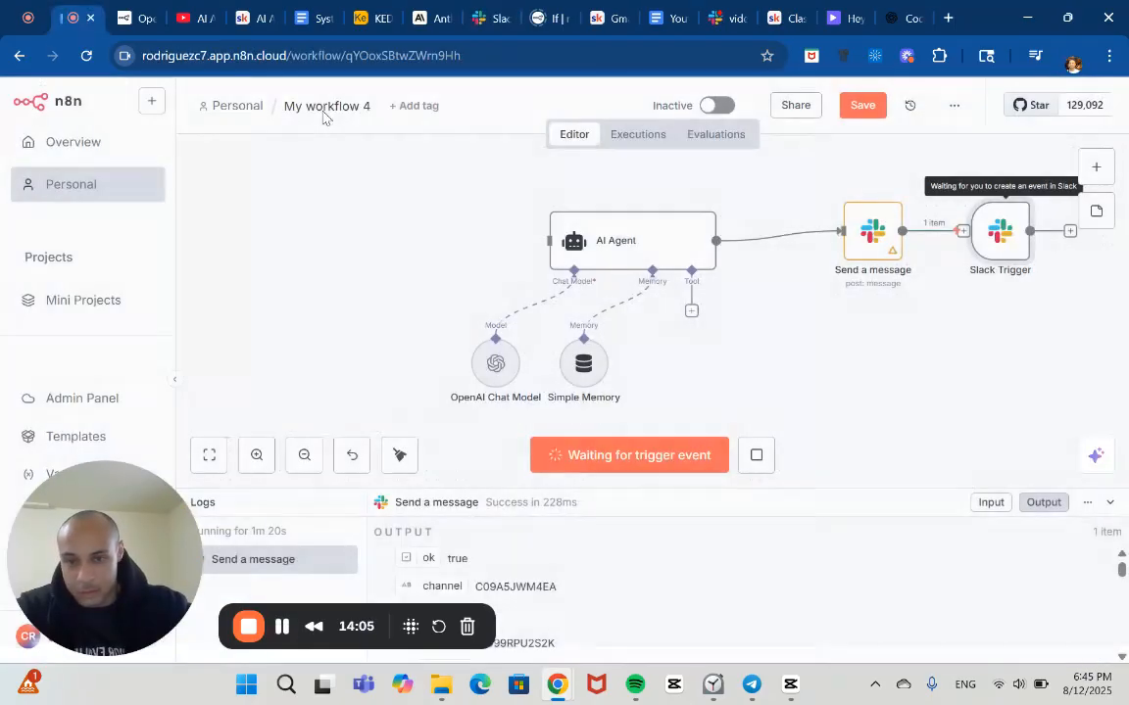
pyautogui.moveTo(985, 235); pyautogui.dragTo(318, 260)
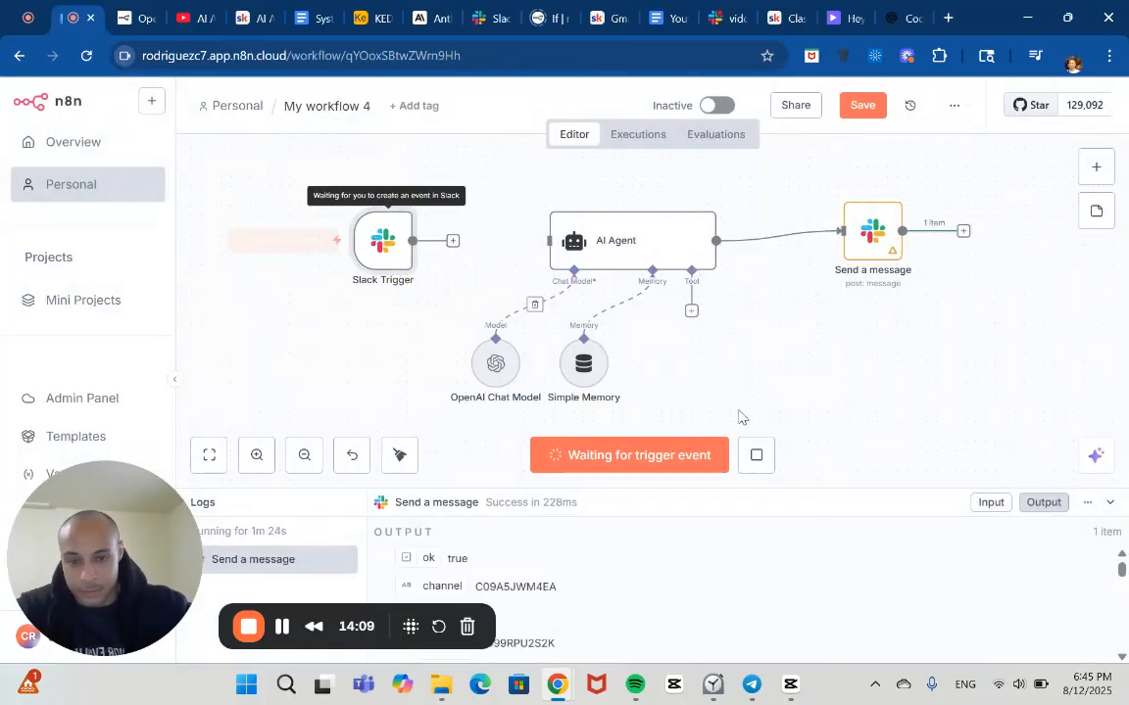
pyautogui.click(756, 455)
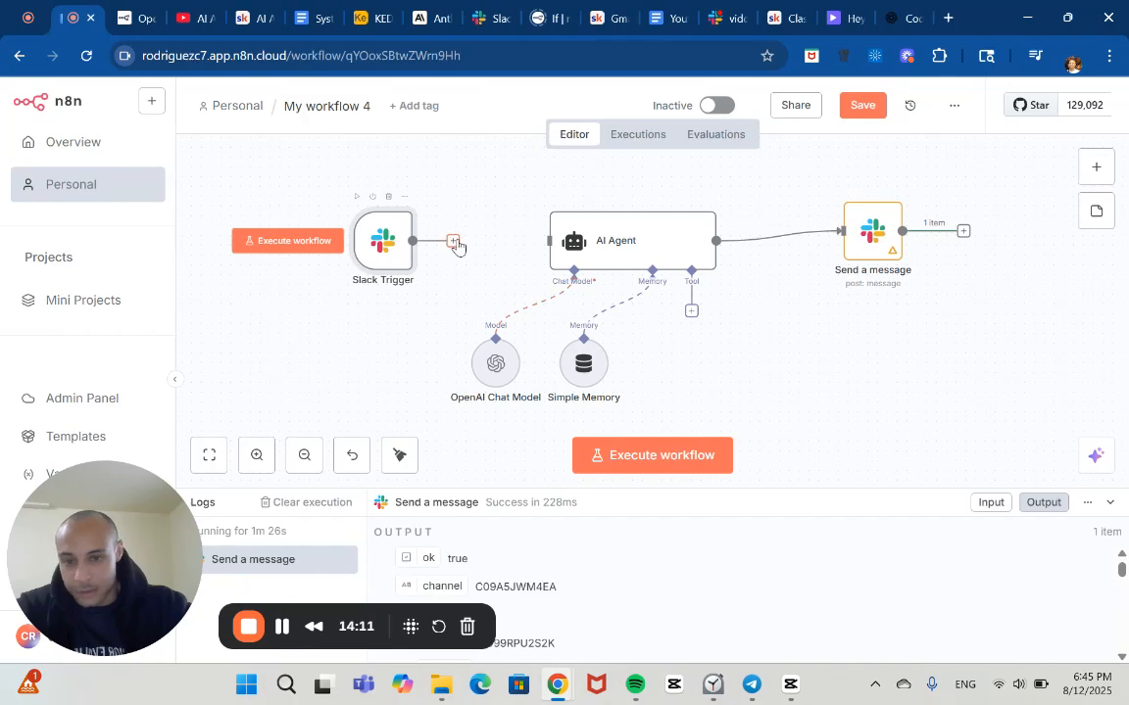
pyautogui.moveTo(453, 242); pyautogui.dragTo(545, 242)
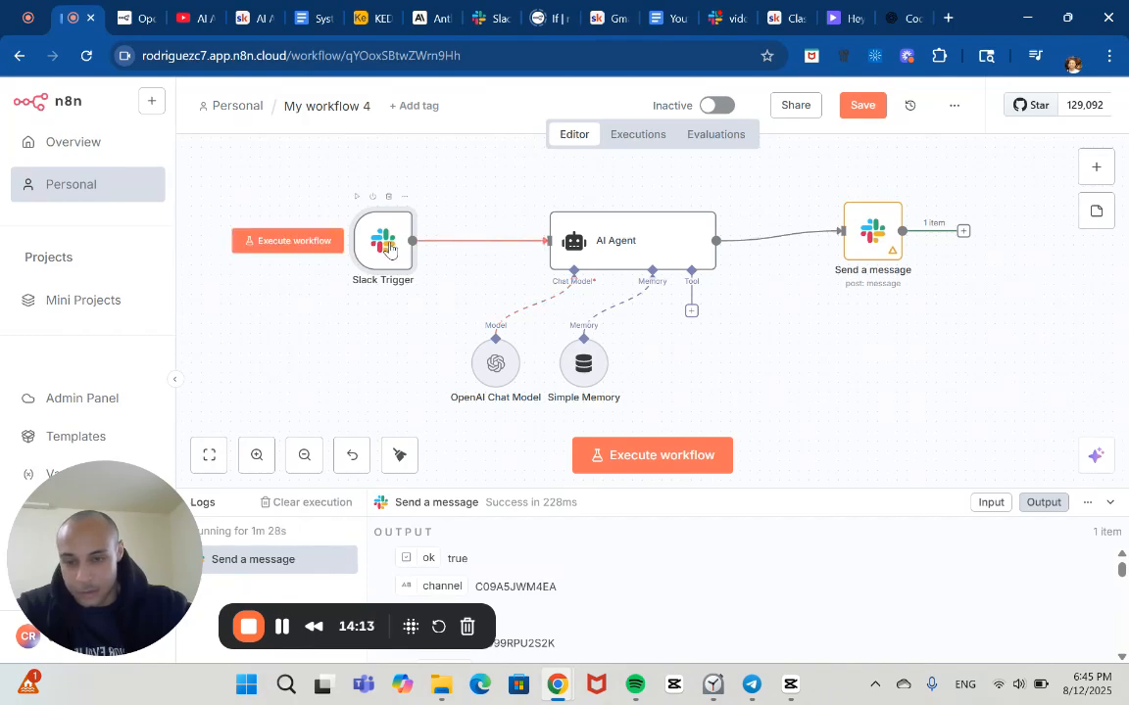
pyautogui.click(681, 456)
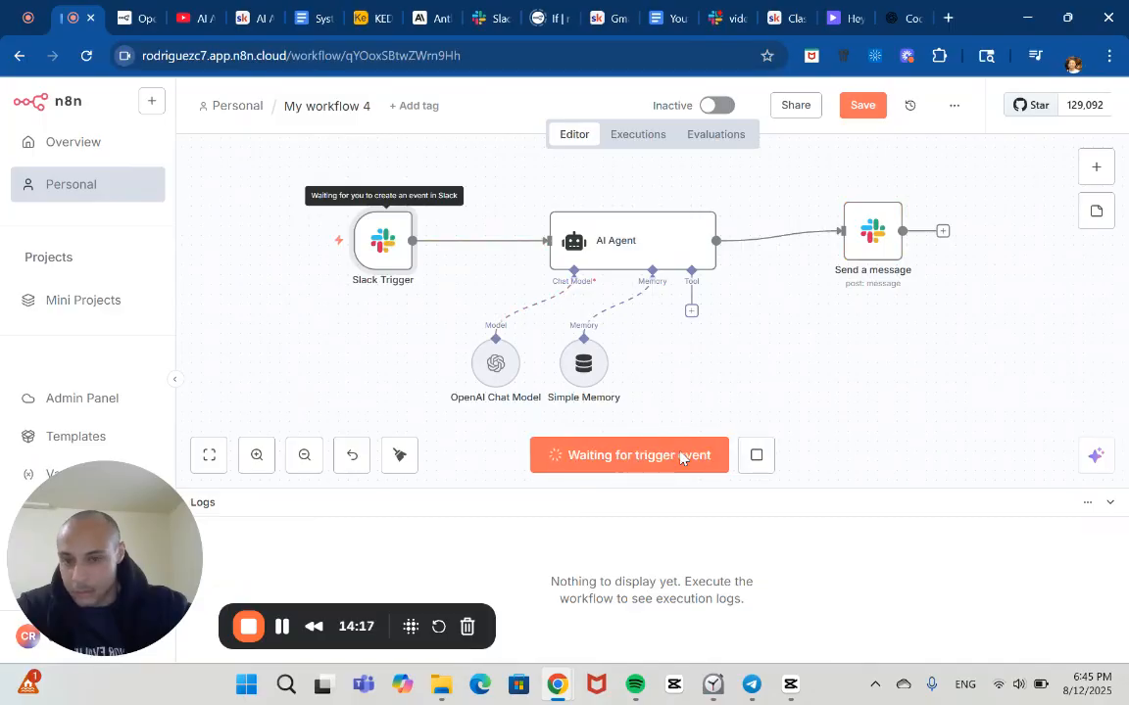
# Post 'Hello' in Slack's #video-demo channel to trigger the waiting workflow
pyautogui.click(716, 11)
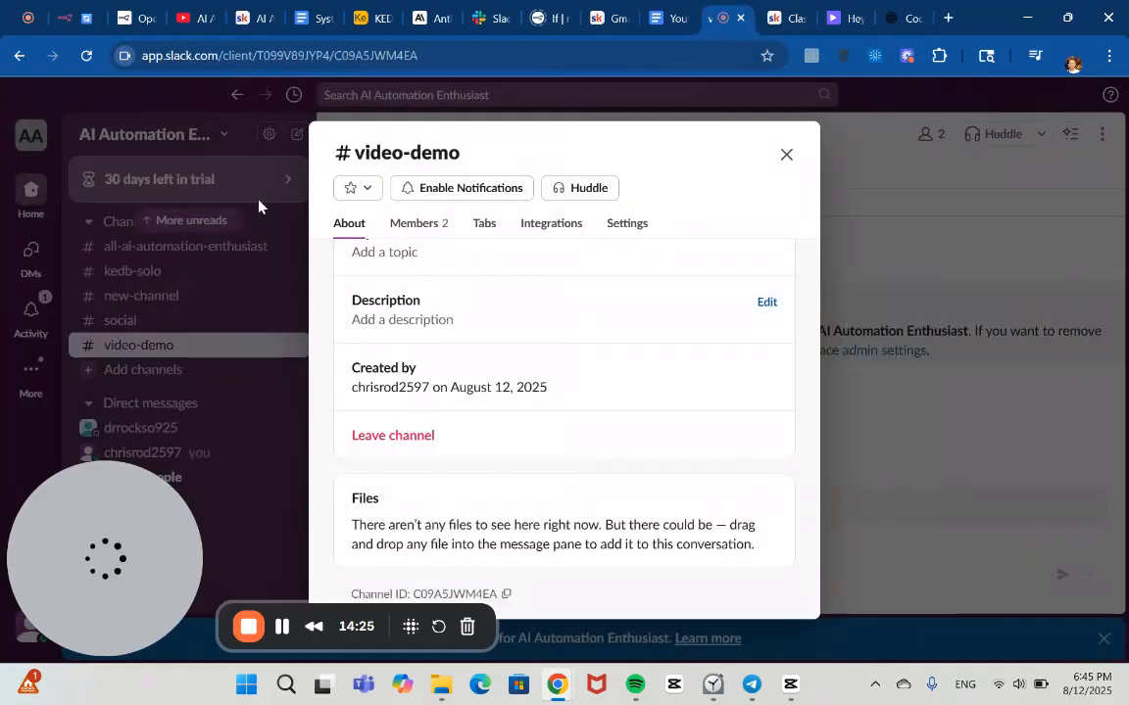
pyautogui.press('Escape')
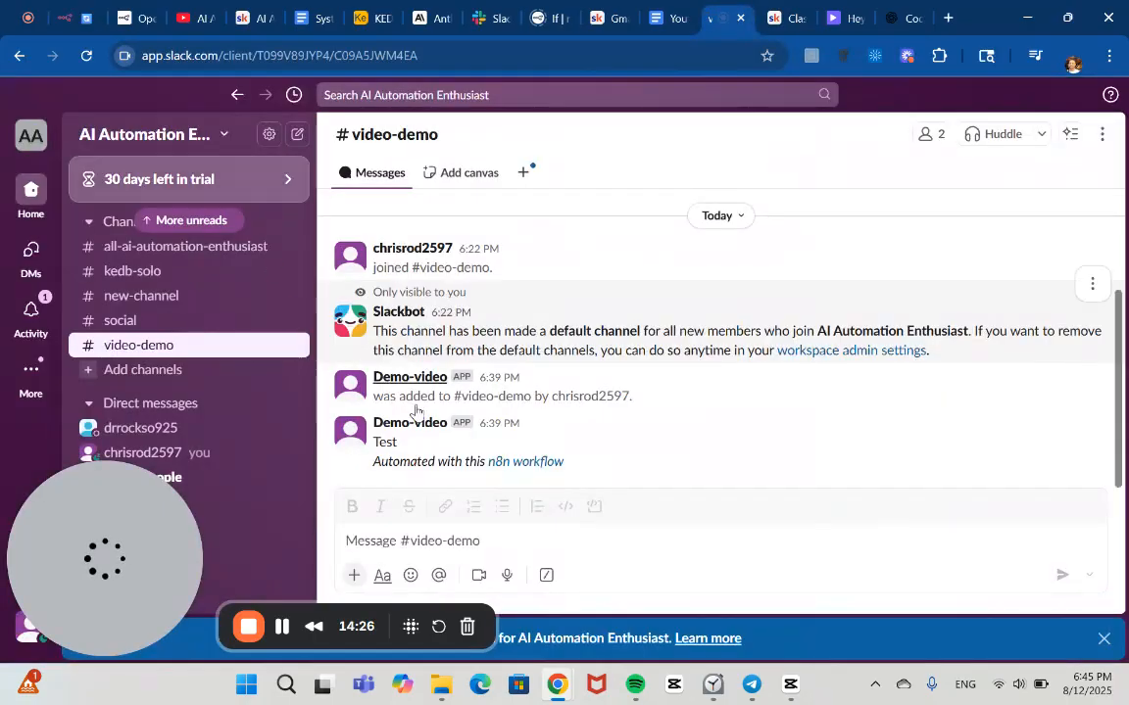
pyautogui.click(479, 548)
pyautogui.write('Do')
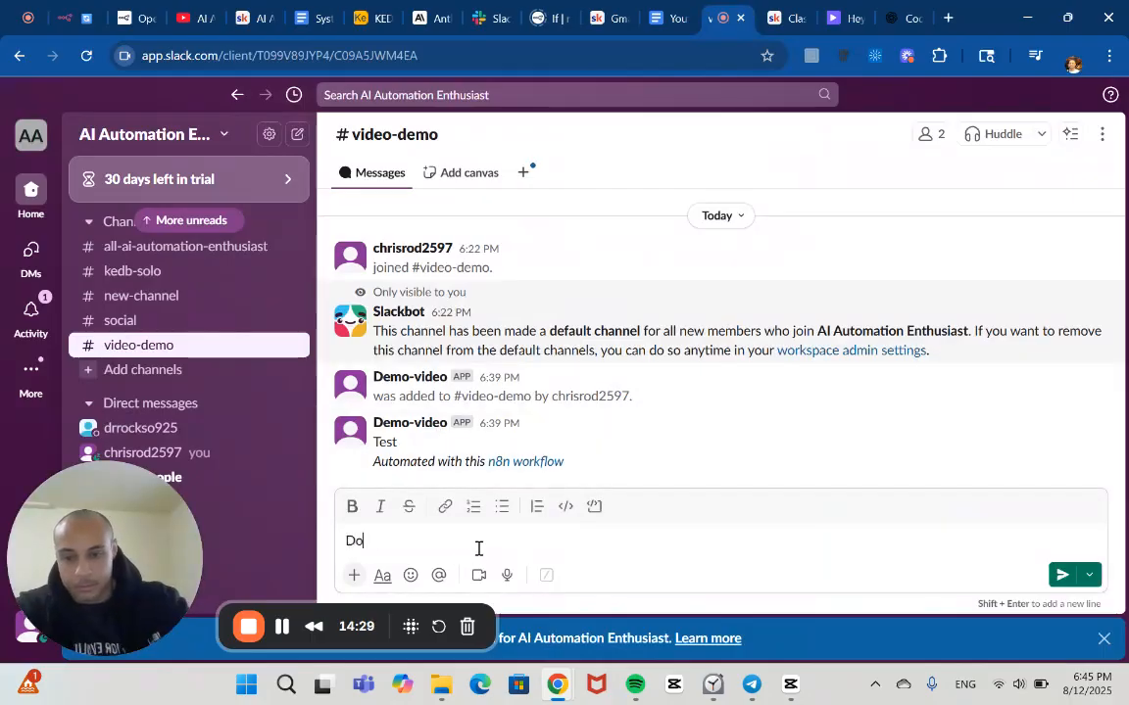
pyautogui.press('BackSpace')
pyautogui.press('BackSpace')
pyautogui.write('Hello')
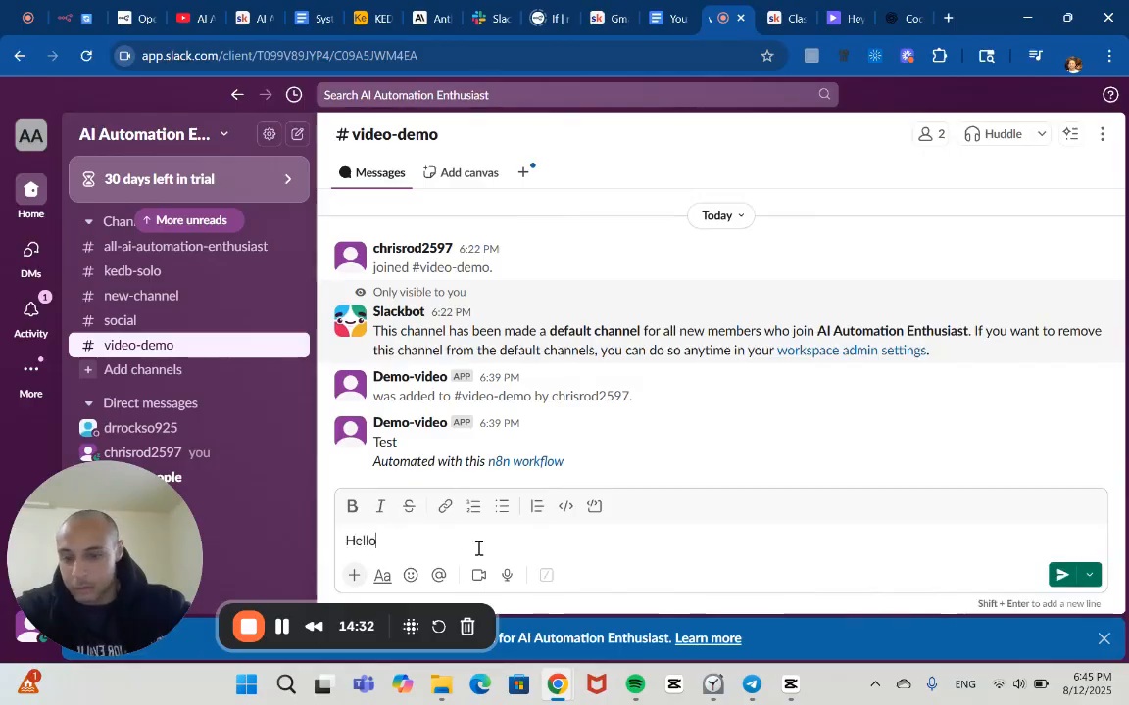
pyautogui.press('Return')
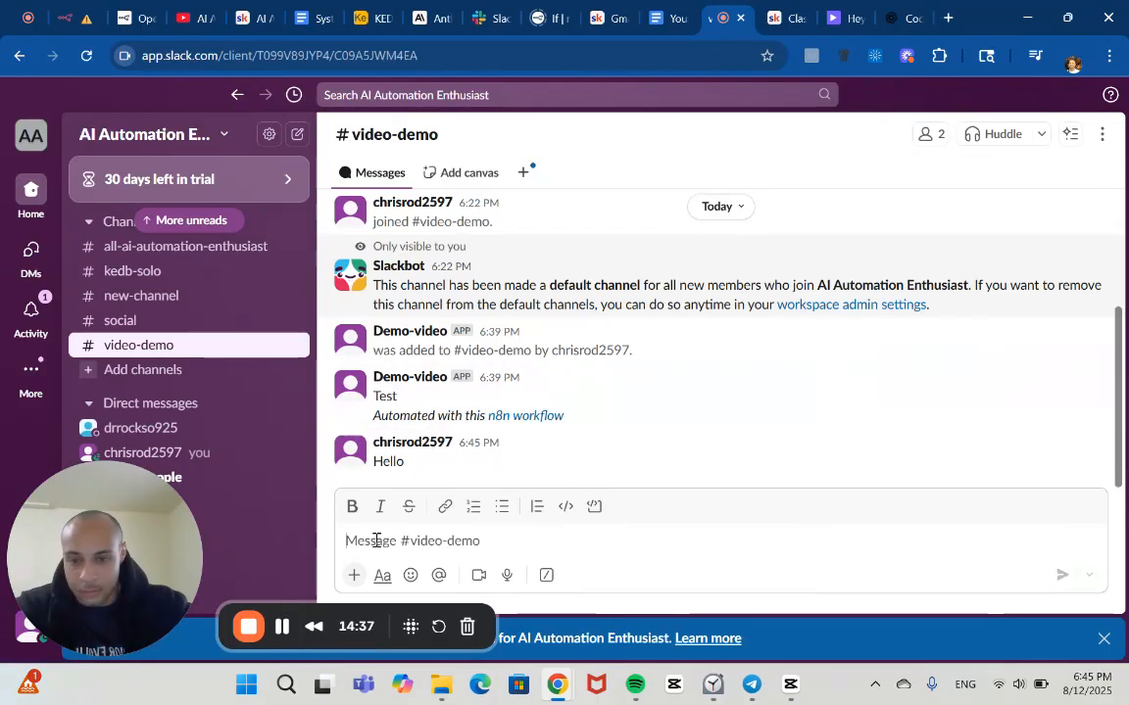
# In the AI Agent node, set Source for Prompt to Define below
pyautogui.hotkey('ctrl', '2')
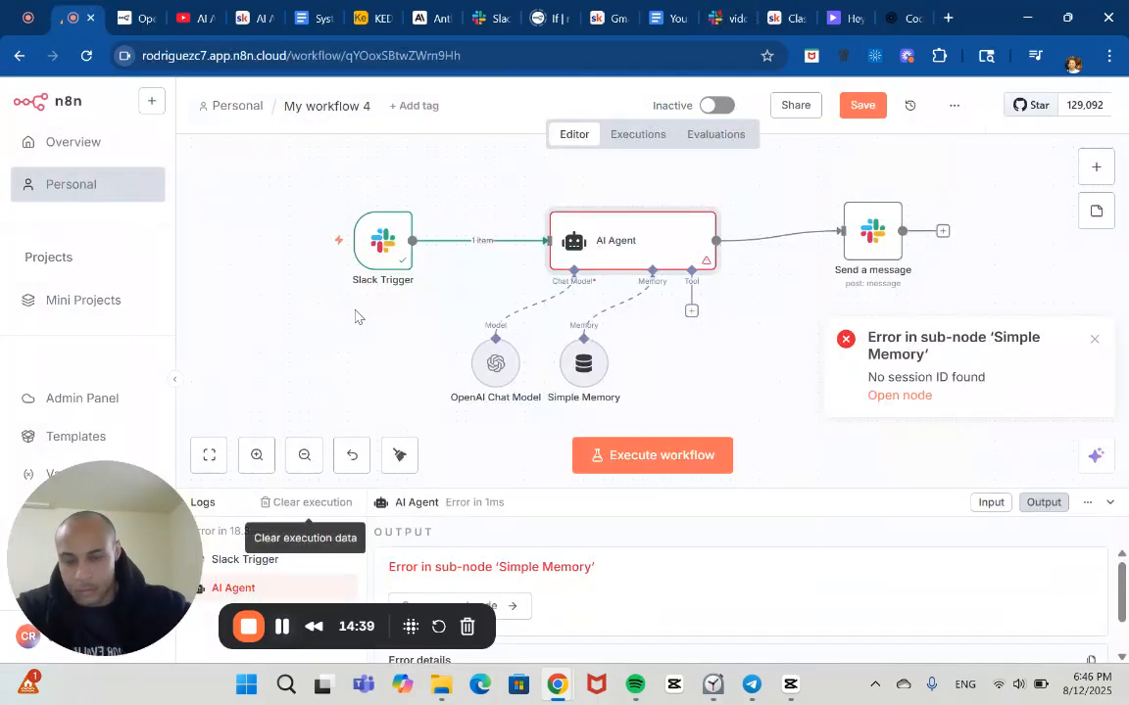
pyautogui.moveTo(376, 255)
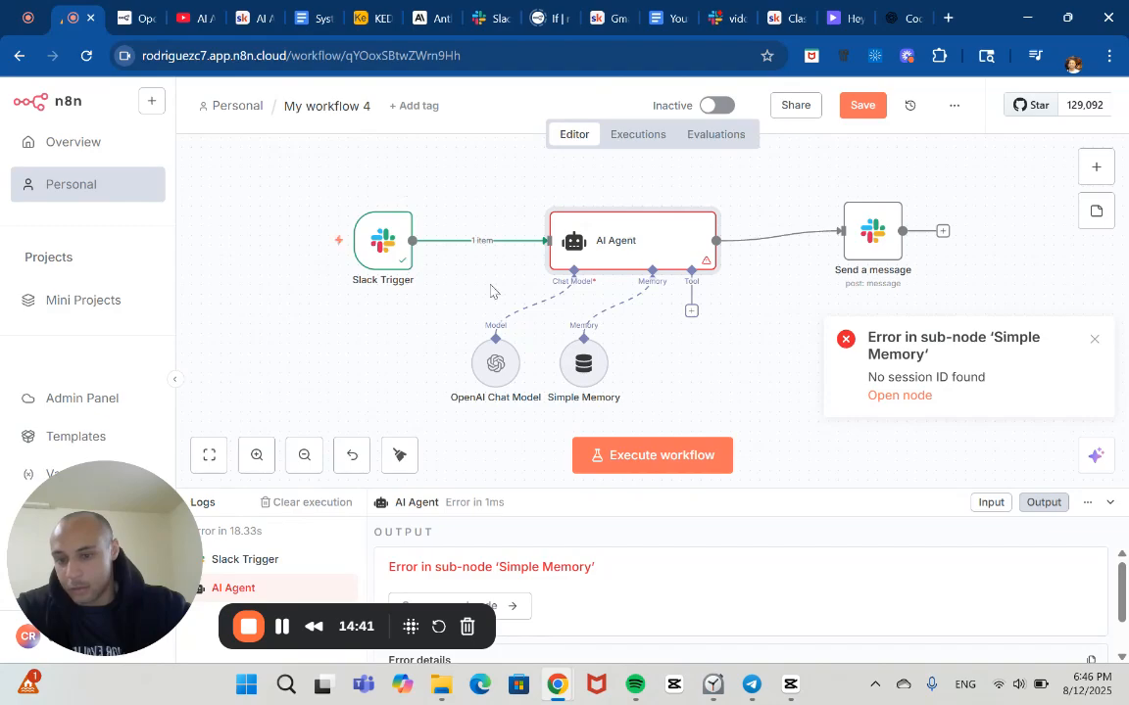
pyautogui.moveTo(639, 241)
pyautogui.moveTo(355, 214)
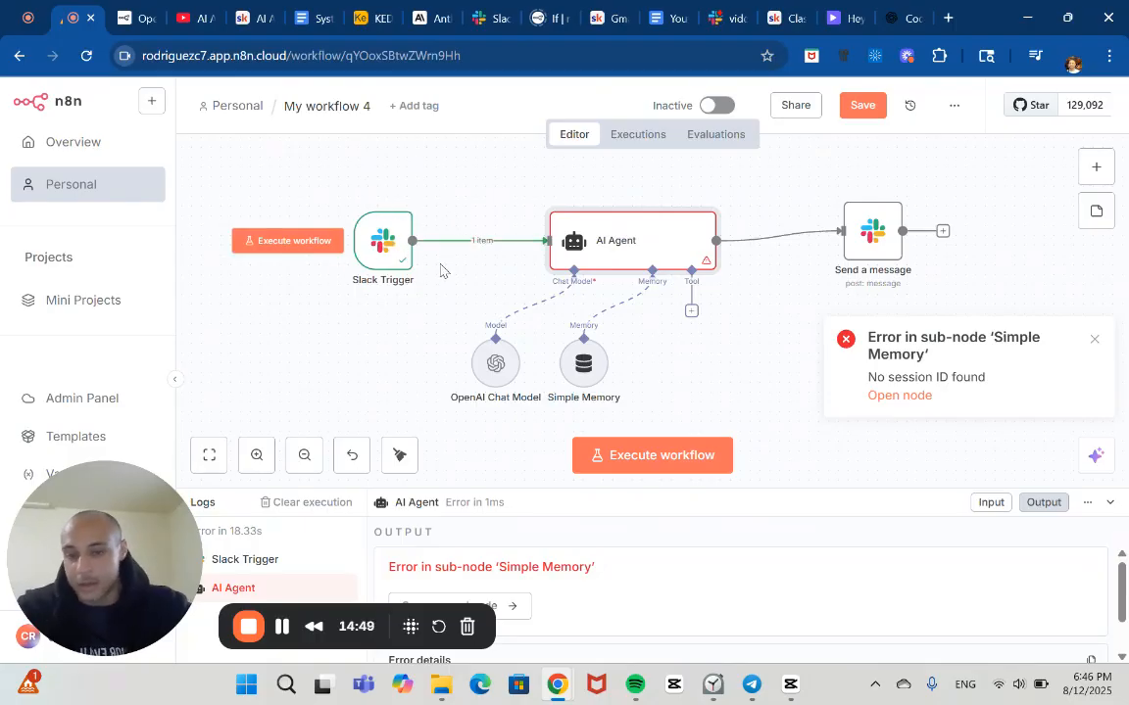
pyautogui.doubleClick(638, 252)
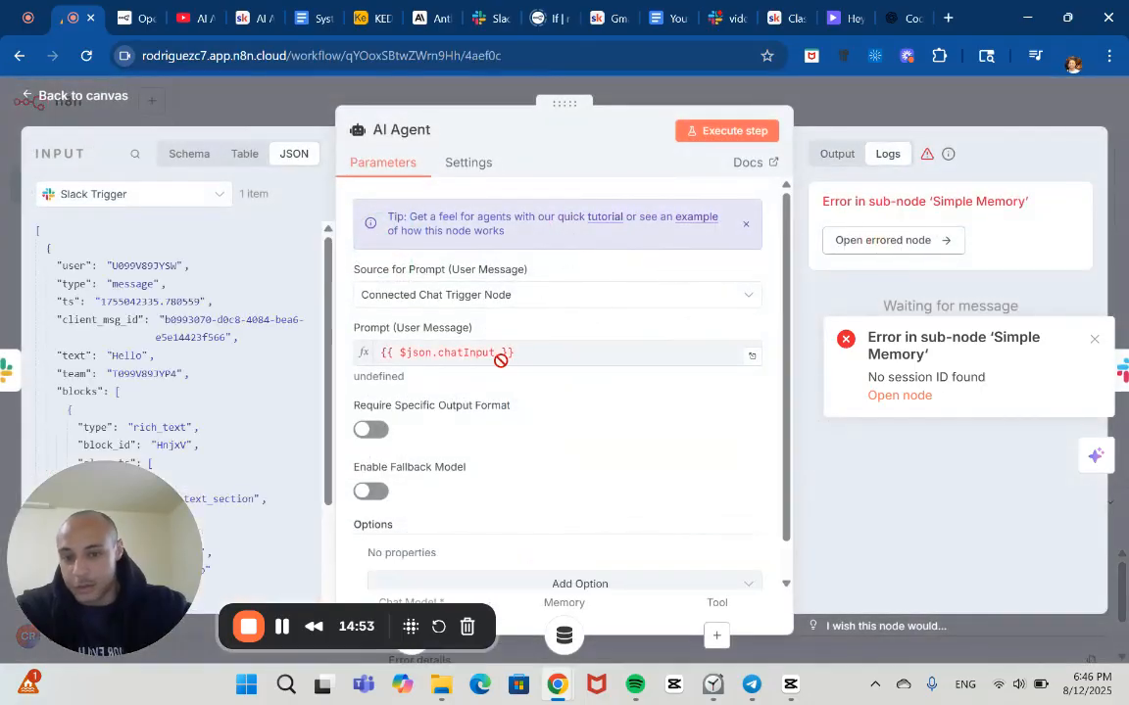
pyautogui.click(561, 299)
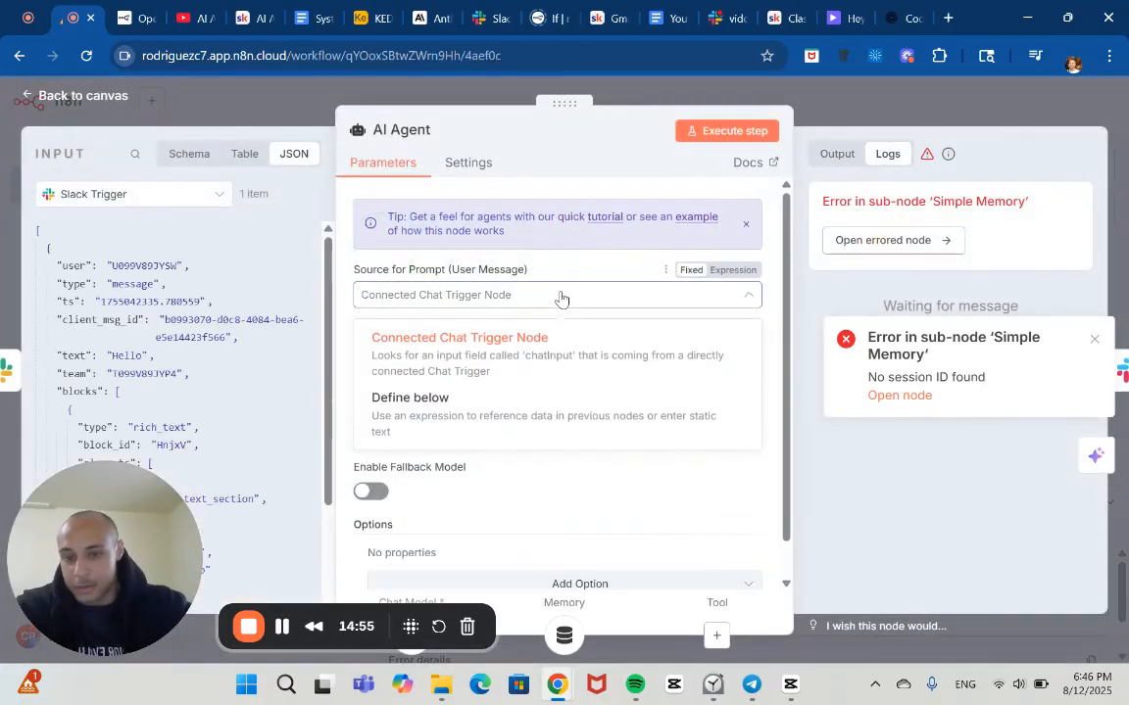
pyautogui.click(560, 296)
pyautogui.click(565, 299)
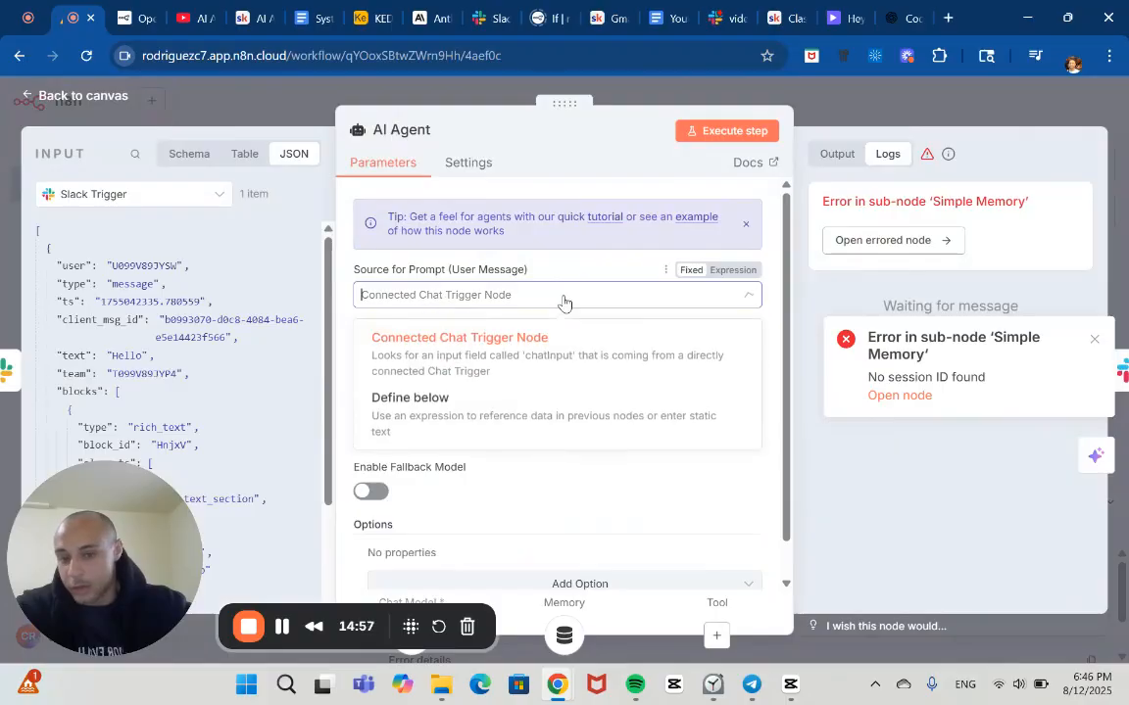
pyautogui.click(532, 399)
# Map the incoming Slack message text into the prompt as {{ $json.text }}
pyautogui.click(428, 352)
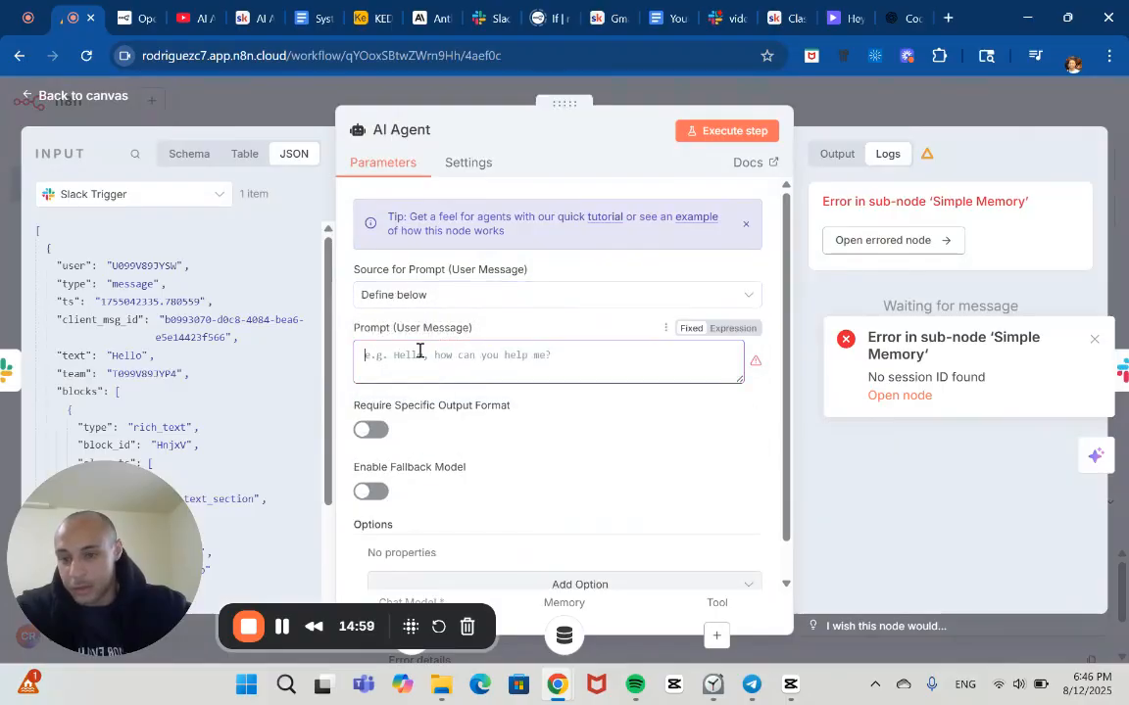
pyautogui.scroll(-4, 242, 319)
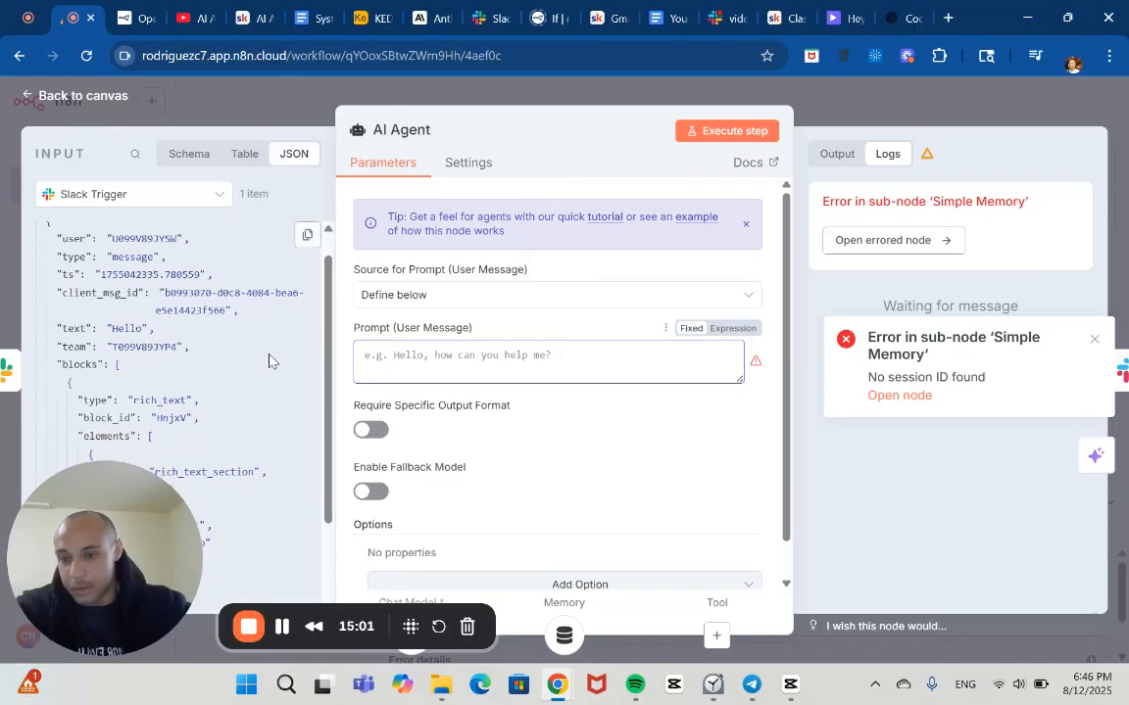
pyautogui.scroll(5, 269, 360)
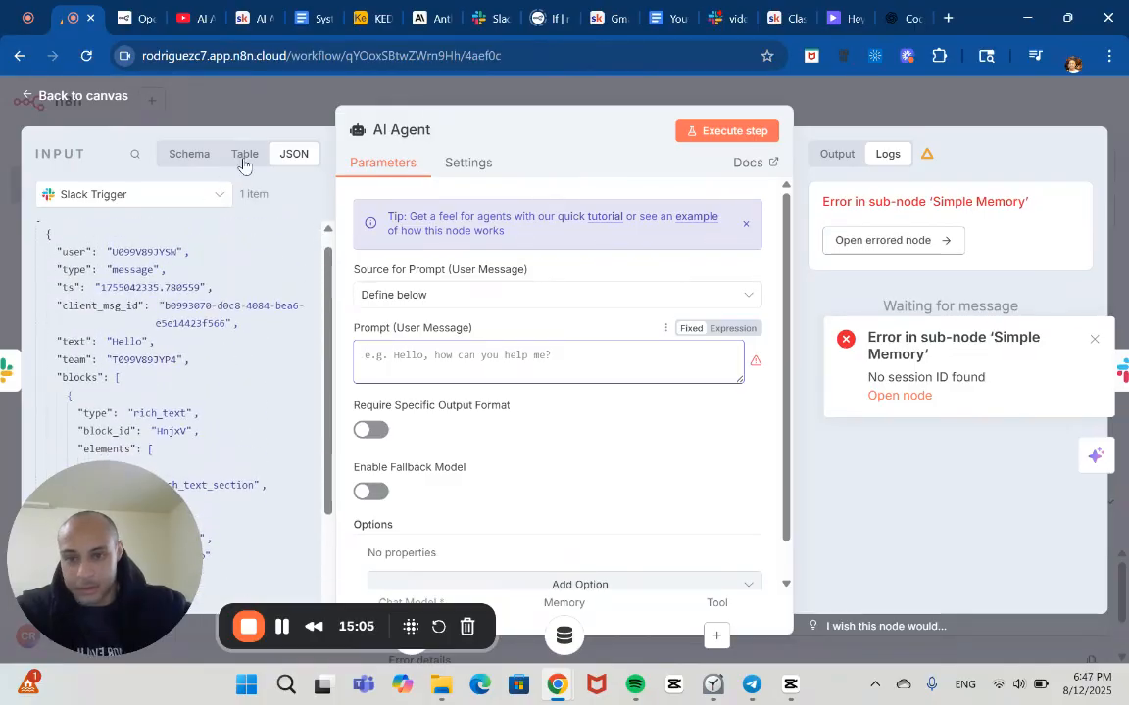
pyautogui.moveTo(75, 340); pyautogui.dragTo(408, 364)
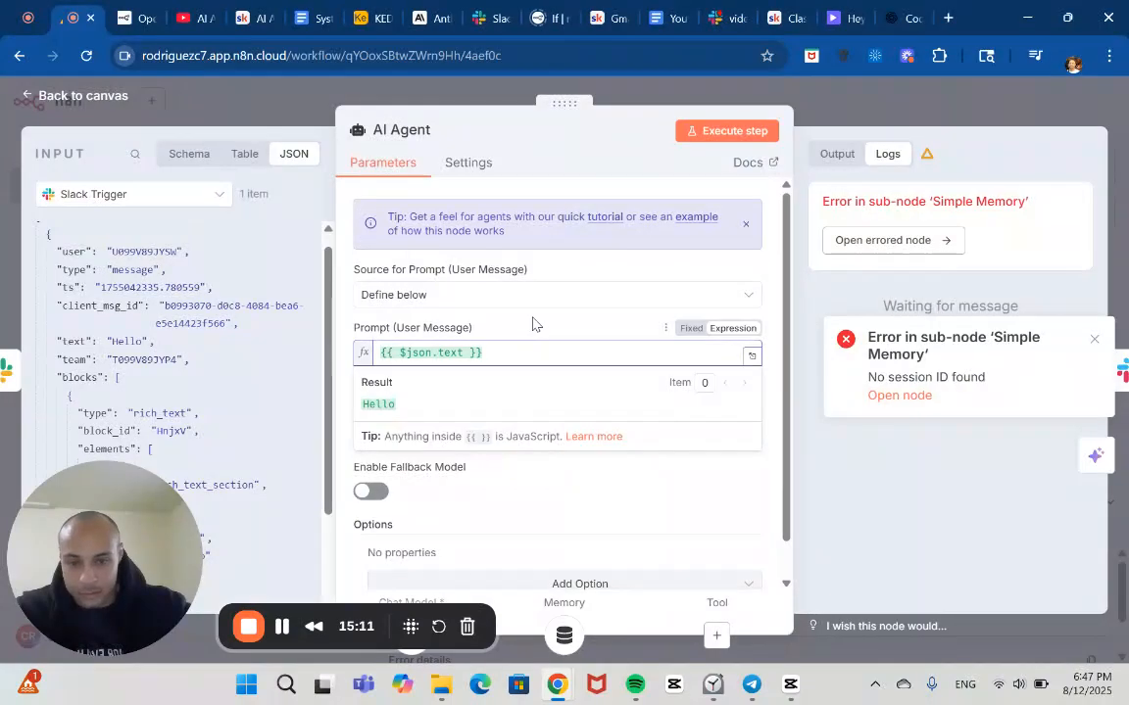
pyautogui.click(261, 549)
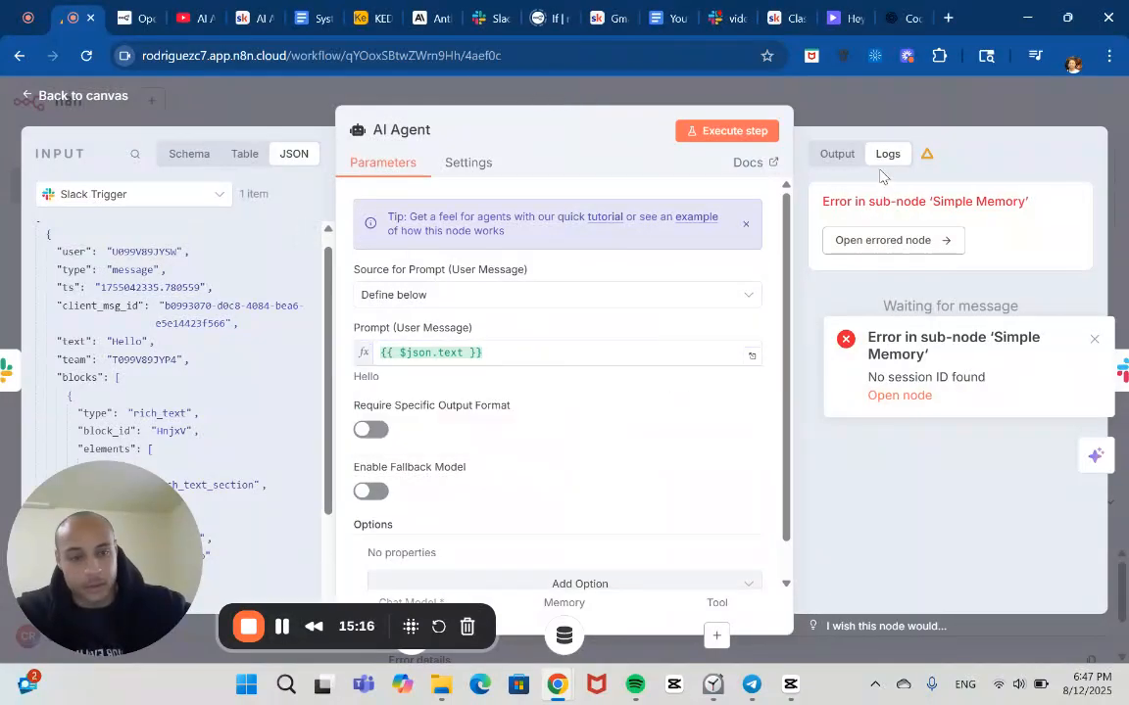
# Save the workflow and execute it so it waits for a Slack event
pyautogui.click(879, 113)
pyautogui.click(868, 106)
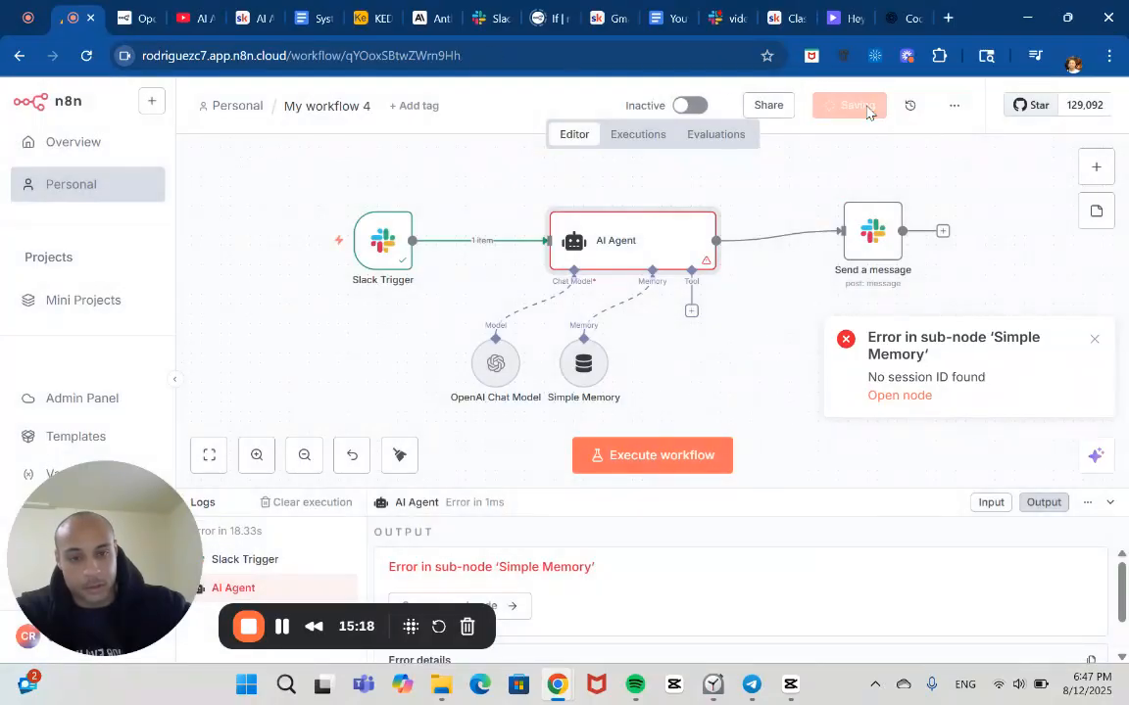
pyautogui.click(627, 456)
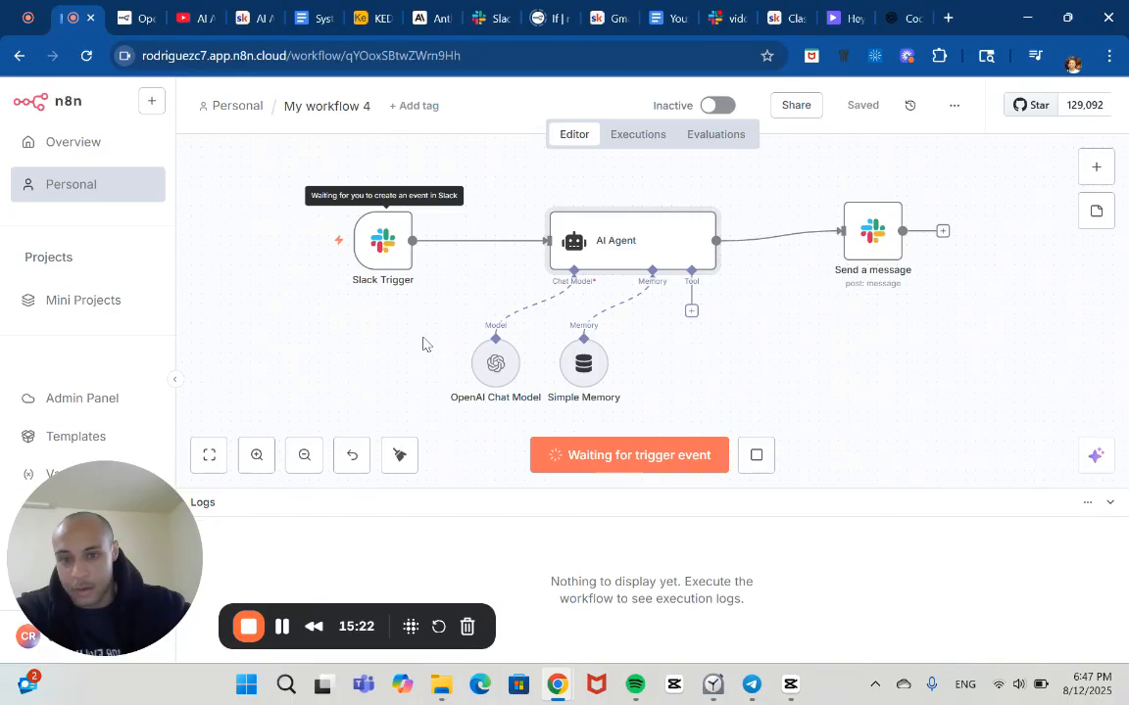
pyautogui.click(723, 14)
# Post 'Test' in #video-demo, triggering a run that fails in Simple Memory with 'No session ID found'
pyautogui.click(566, 553)
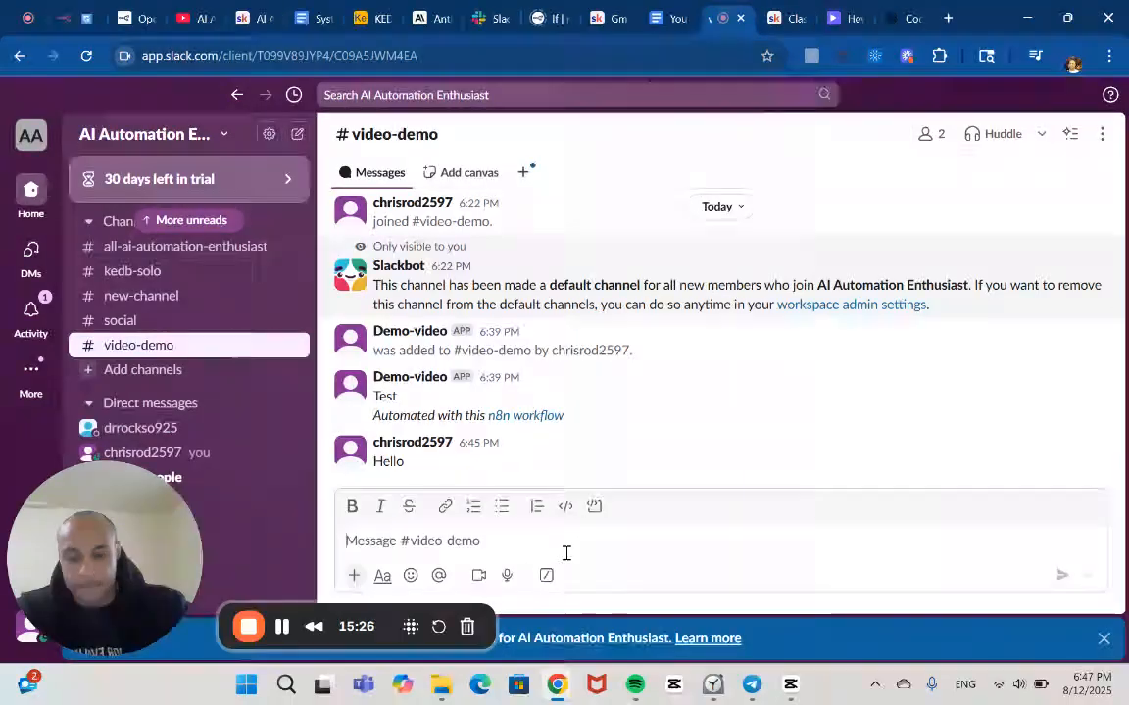
pyautogui.write('Test')
pyautogui.press('Return')
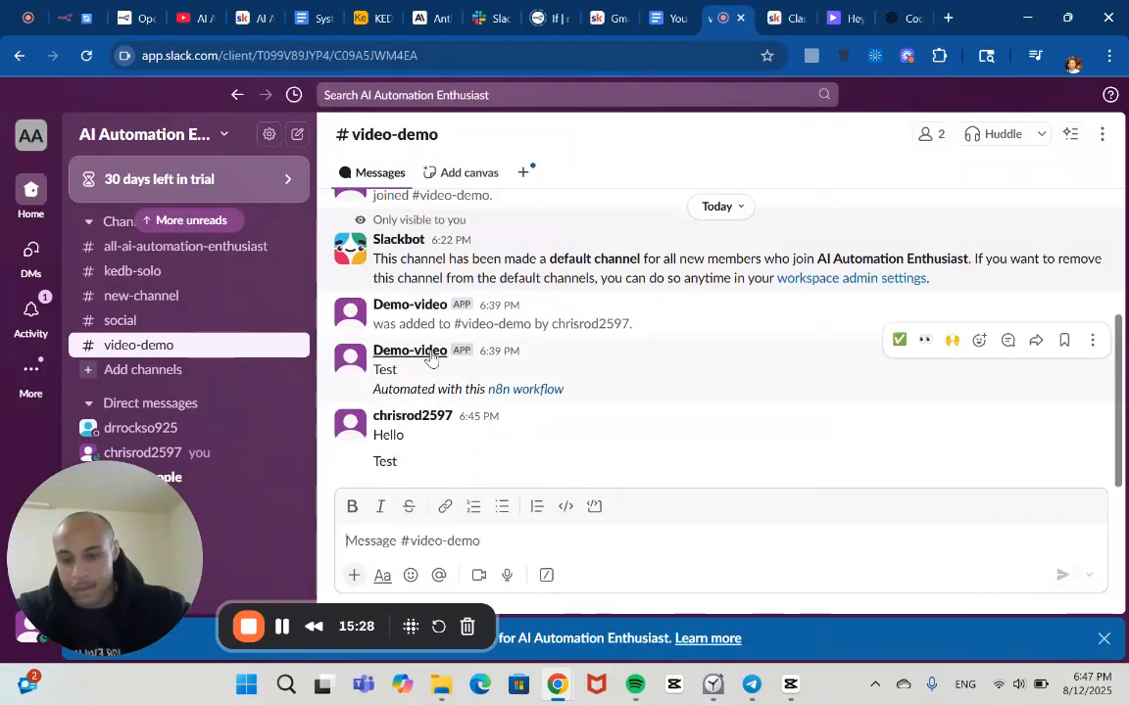
pyautogui.click(69, 12)
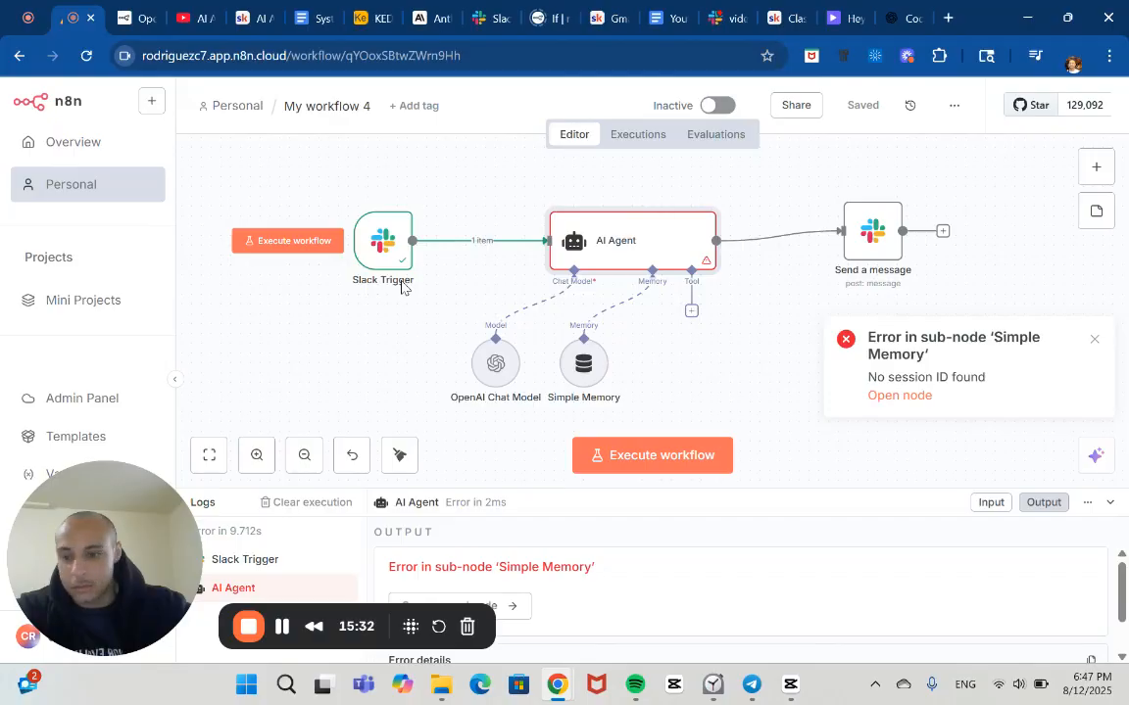
# Set Simple Memory's Session ID to Define below with the thread_ts ?? ts key expression
pyautogui.doubleClick(598, 241)
pyautogui.scroll(-1, 461, 447)
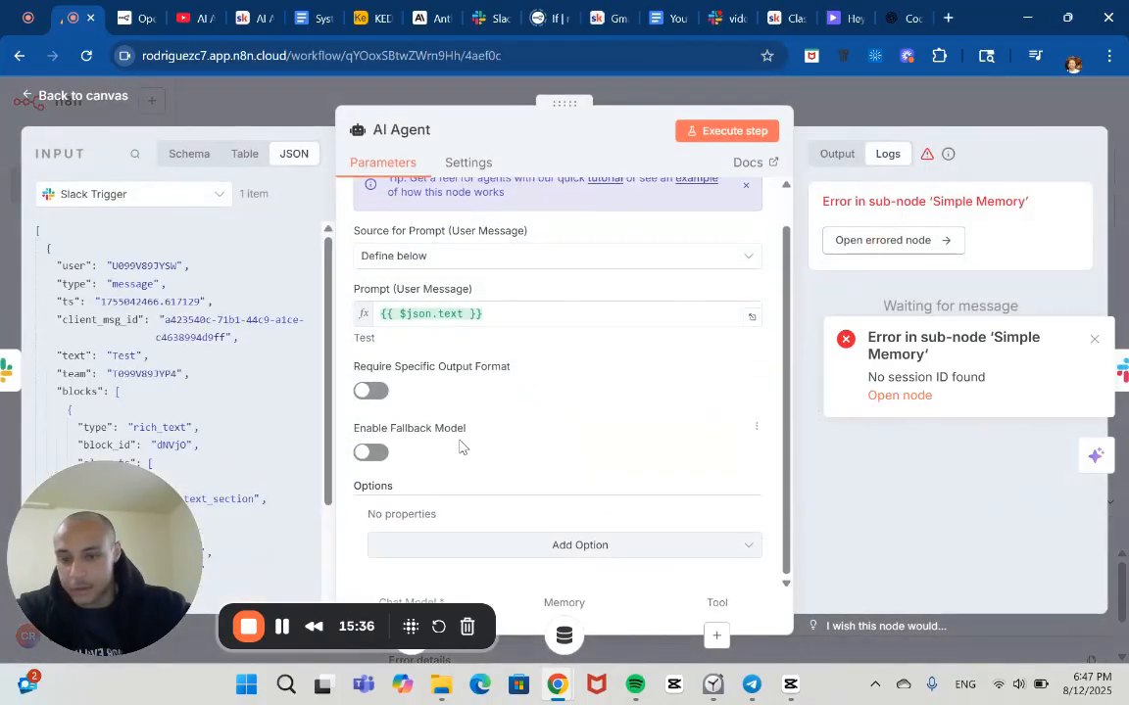
pyautogui.scroll(1, 460, 447)
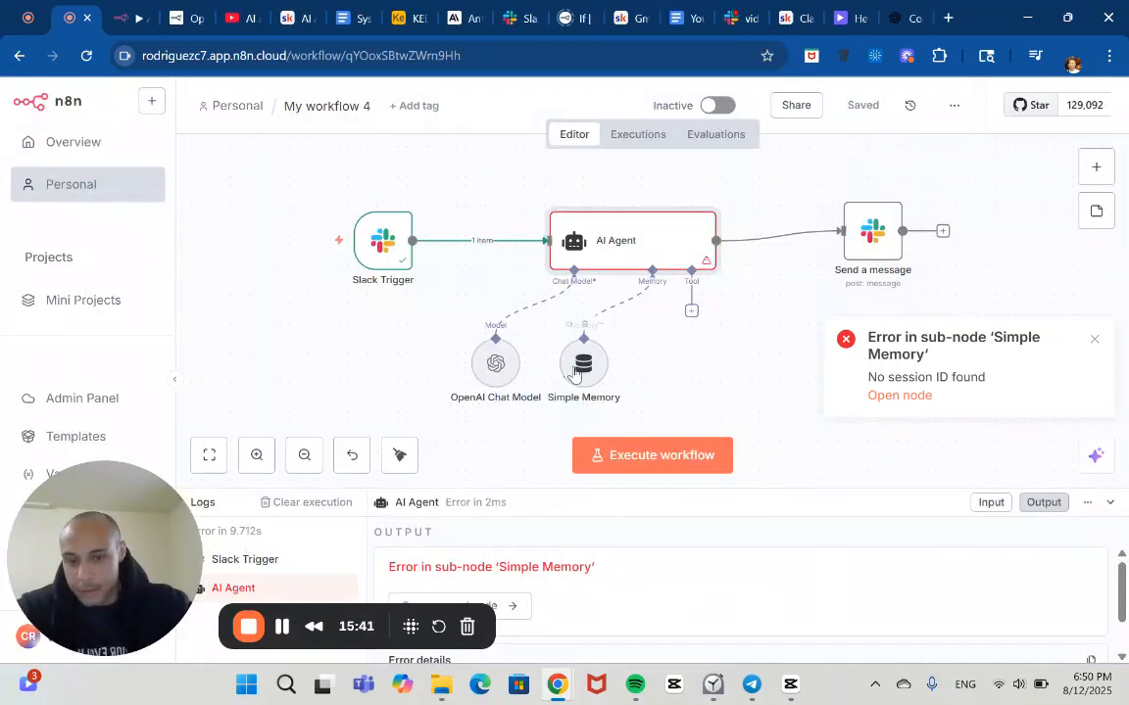
pyautogui.doubleClick(585, 369)
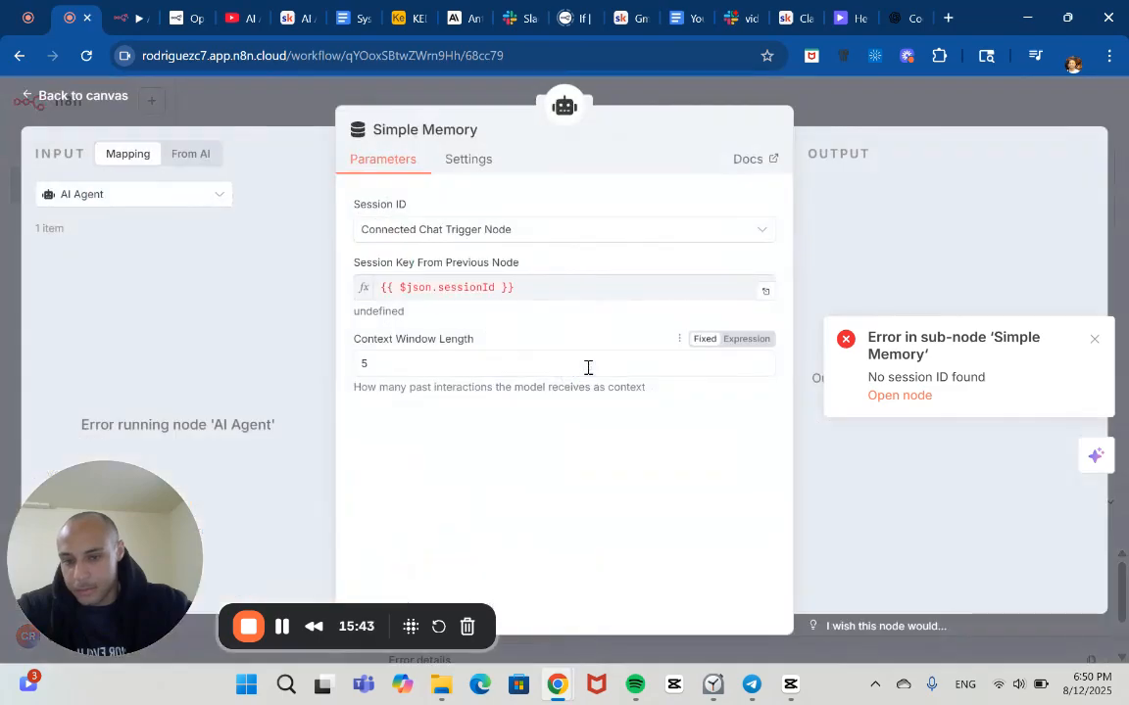
pyautogui.click(612, 231)
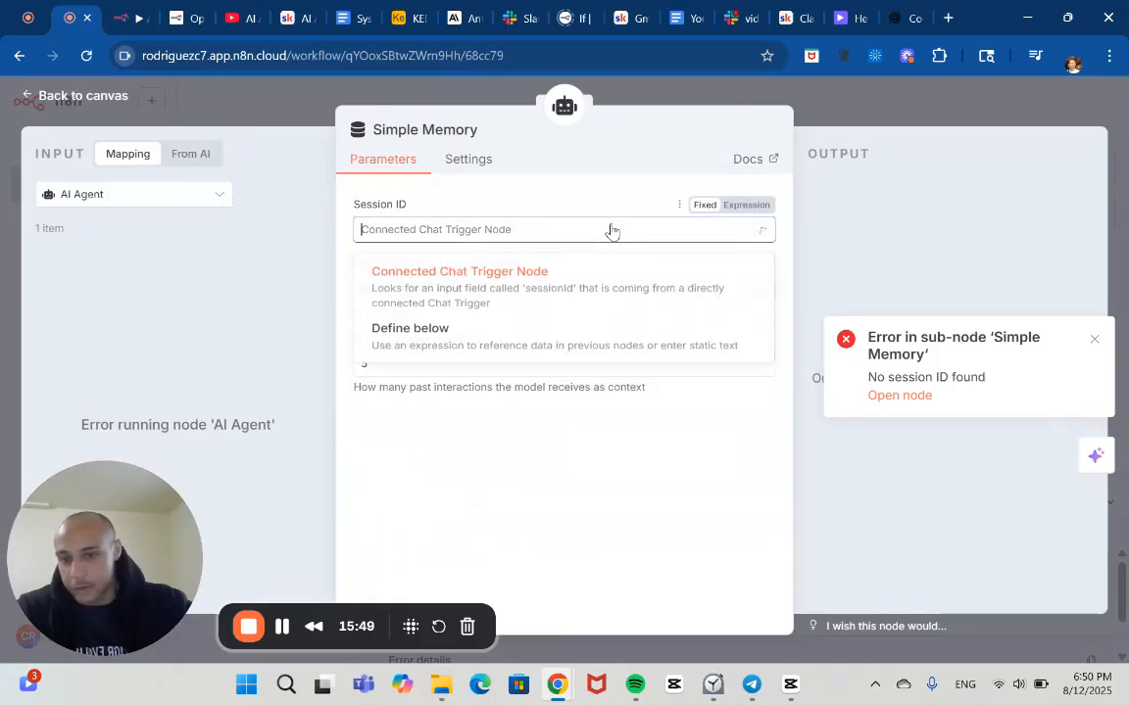
pyautogui.click(569, 348)
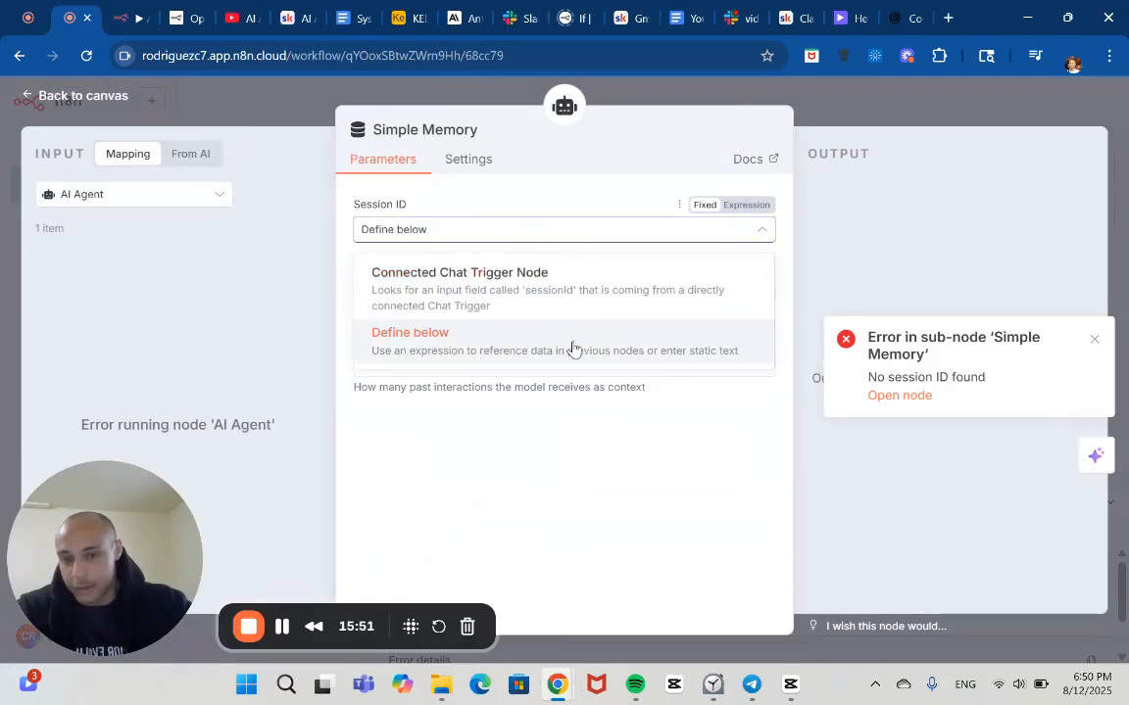
pyautogui.click(462, 291)
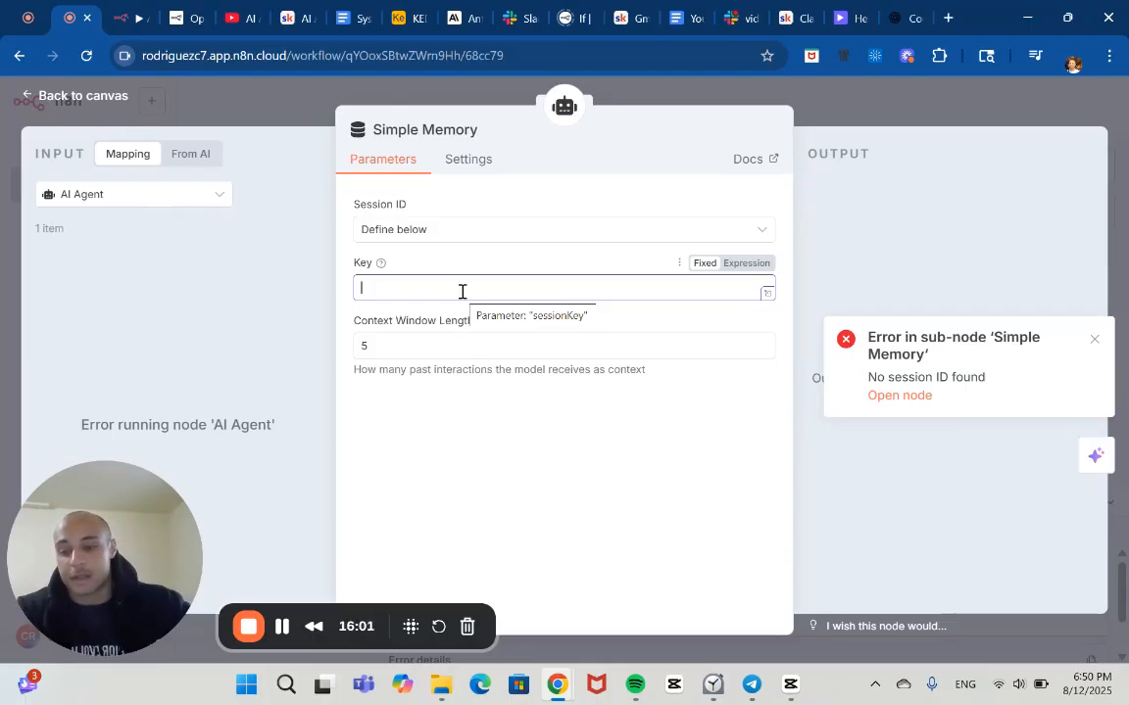
pyautogui.write("{{ $('Slack Trigger').item.json?.thread_ts ?? $('Slack Trigger').item.json.ts }}")
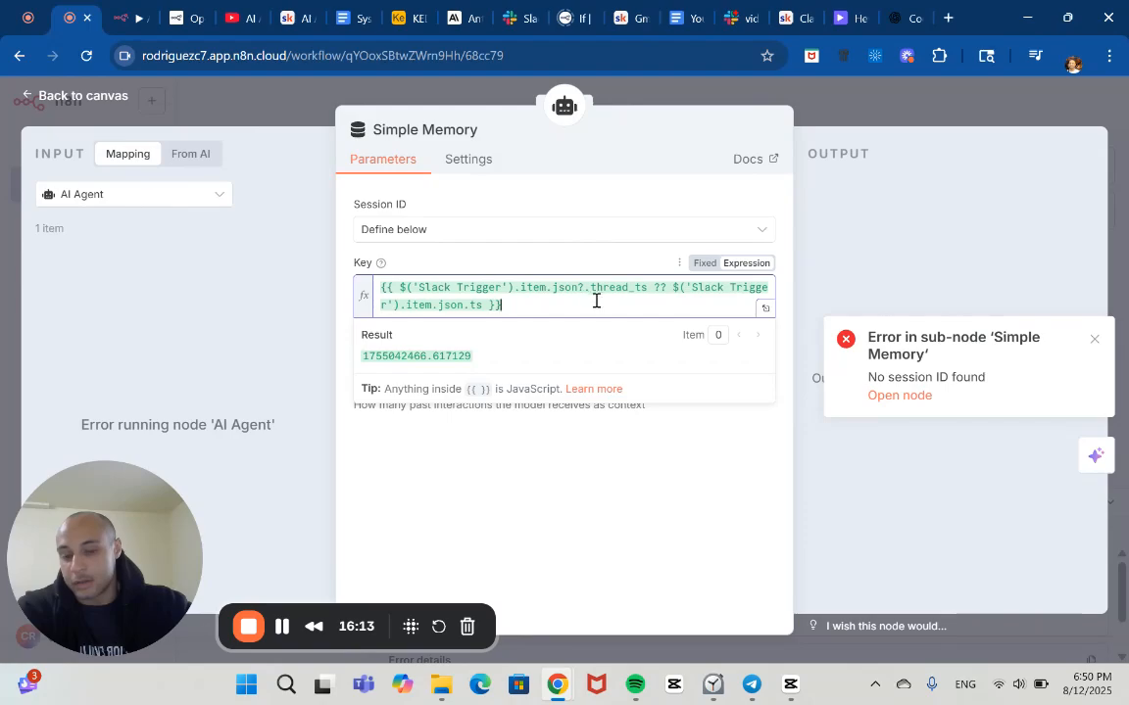
pyautogui.click(615, 462)
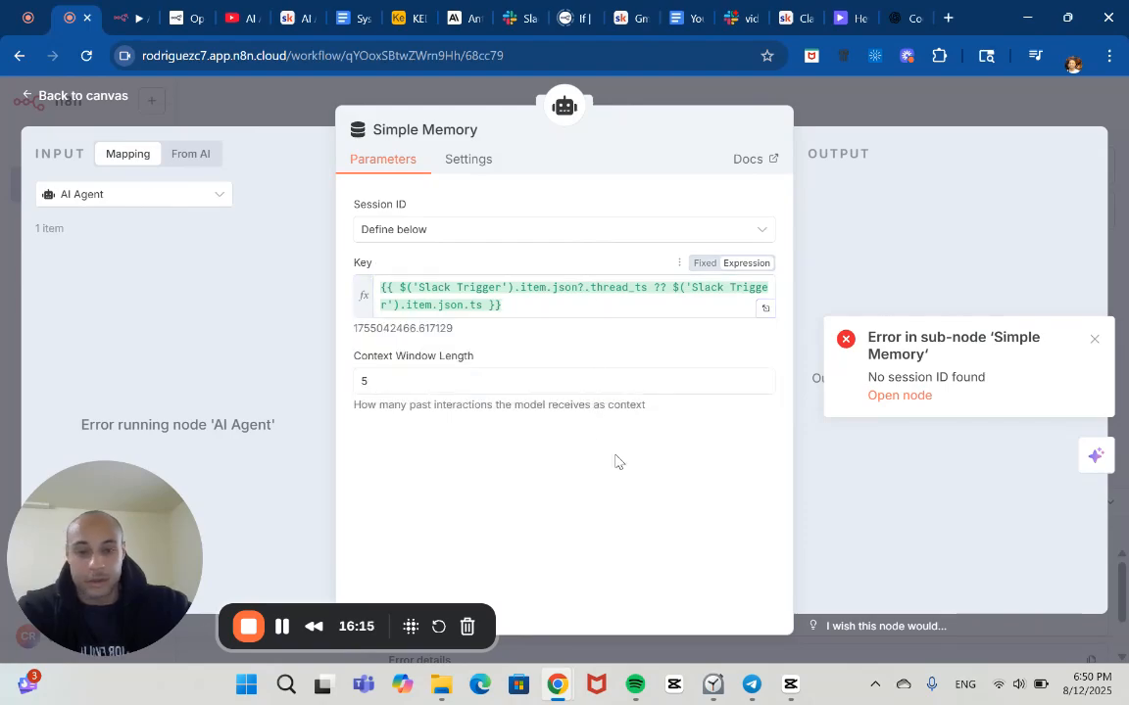
# Save the workflow and execute it to wait for a new Slack event
pyautogui.click(844, 109)
pyautogui.click(862, 107)
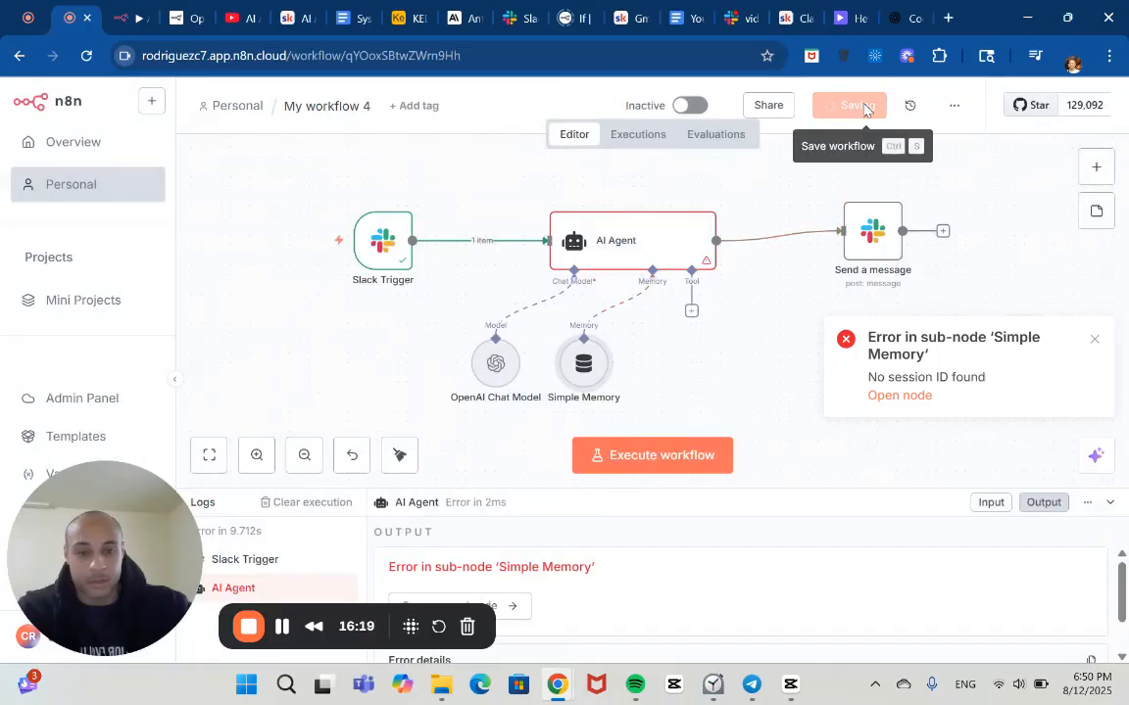
pyautogui.click(662, 456)
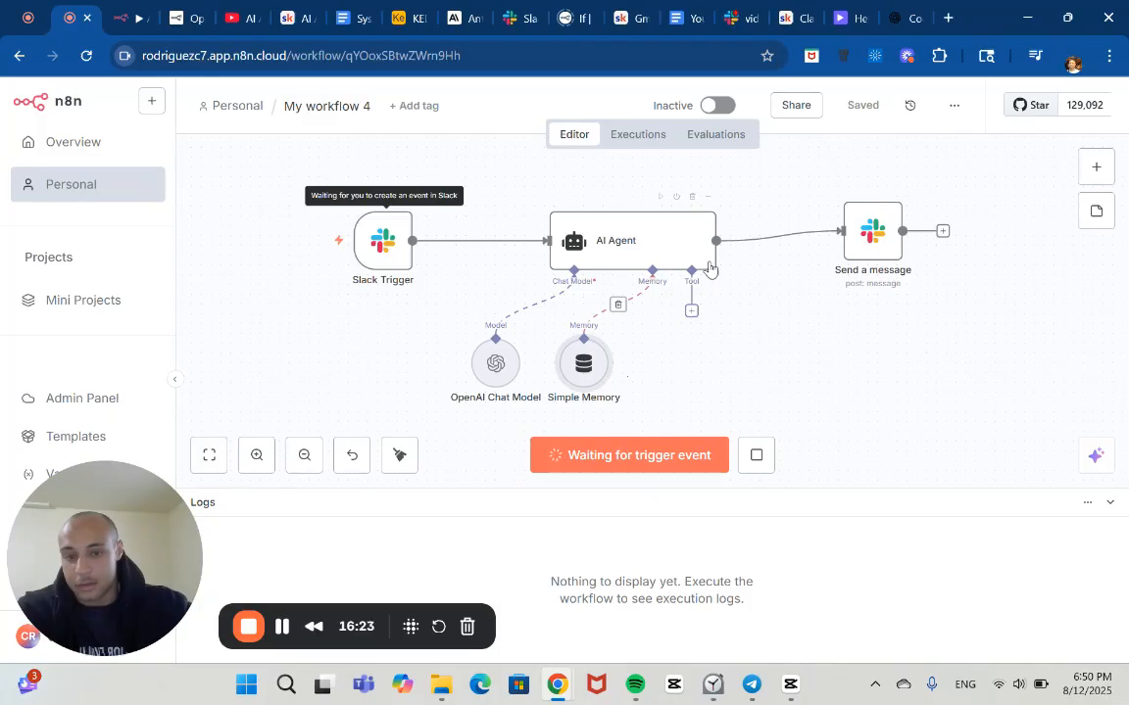
# Post 'test' in #video-demo to trigger a run that now passes Simple Memory
pyautogui.click(737, 15)
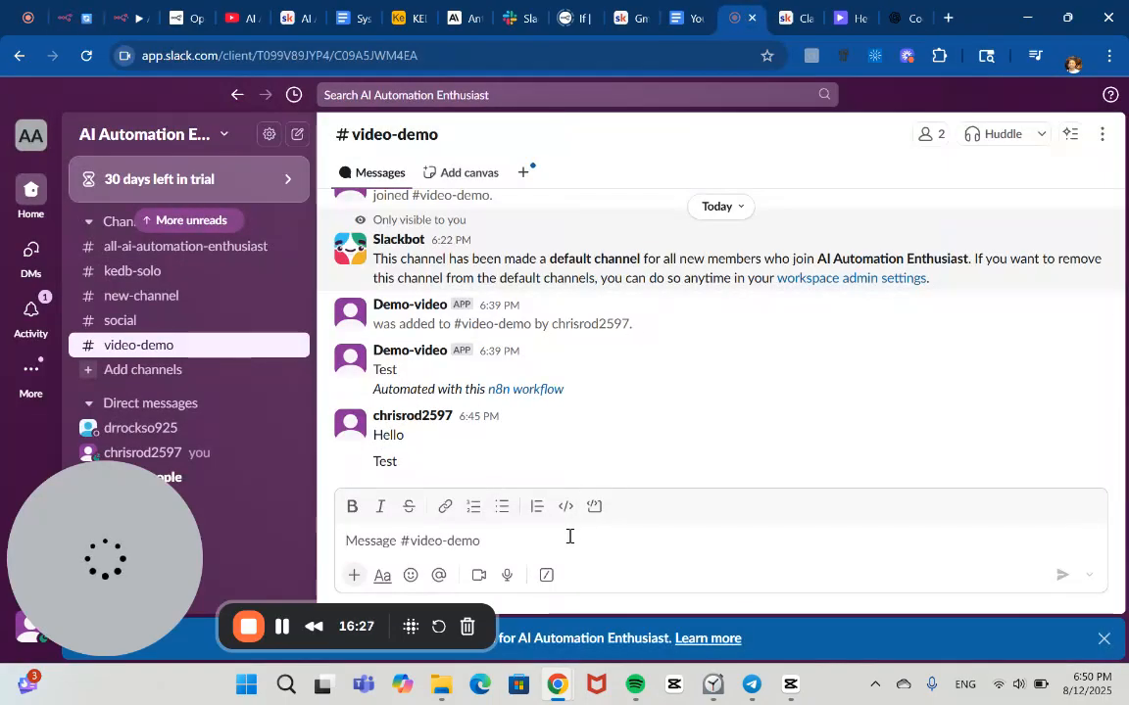
pyautogui.click(569, 536)
pyautogui.write('test')
pyautogui.press('Return')
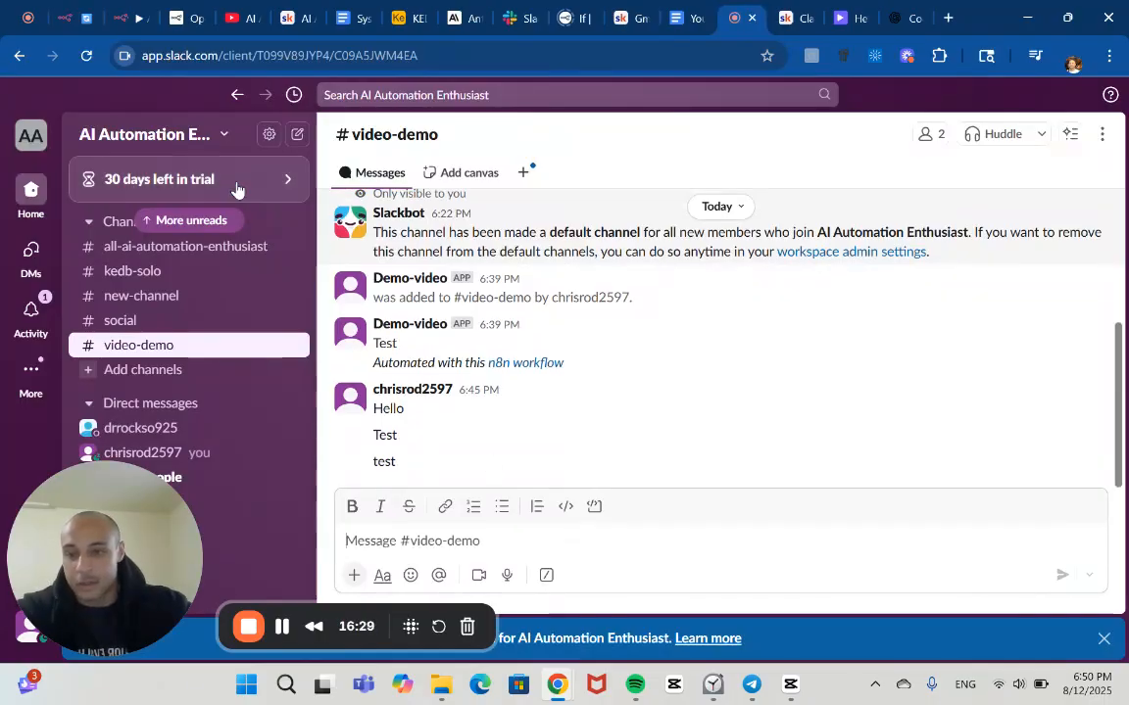
pyautogui.click(60, 15)
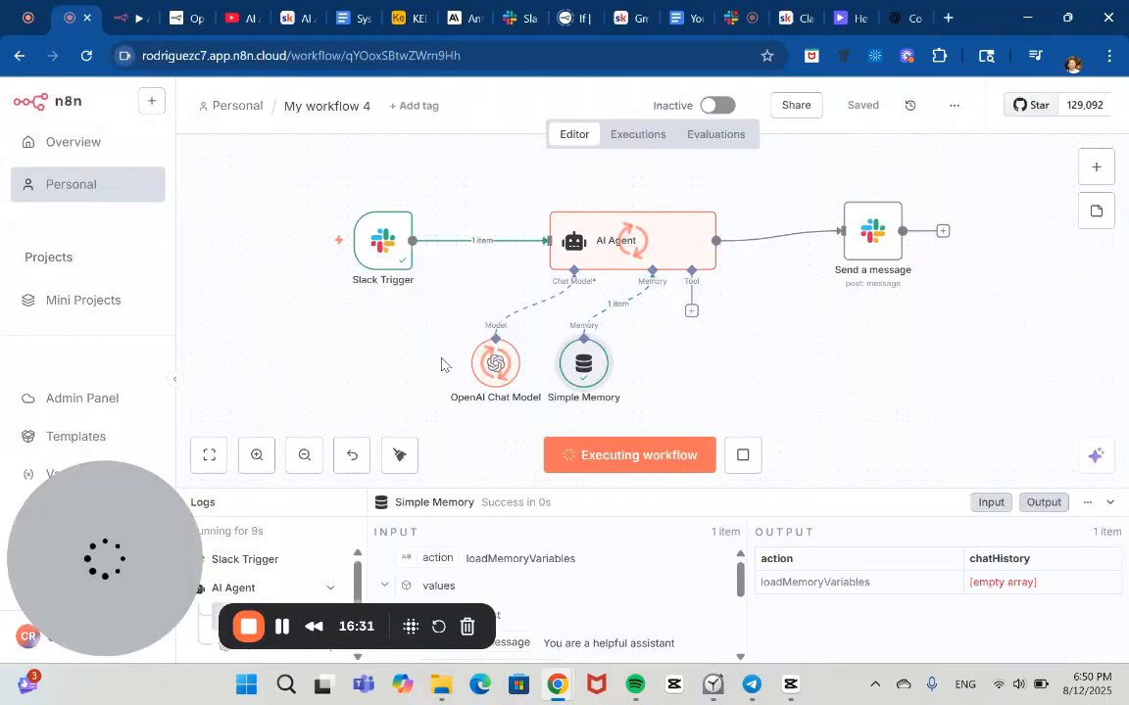